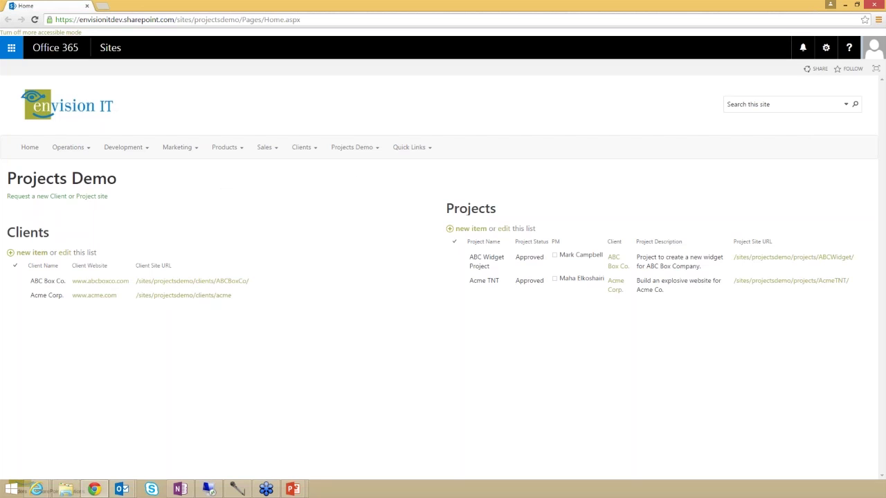
Open the site contents of the Projects Demo site and start creating a new subsite
click(827, 48)
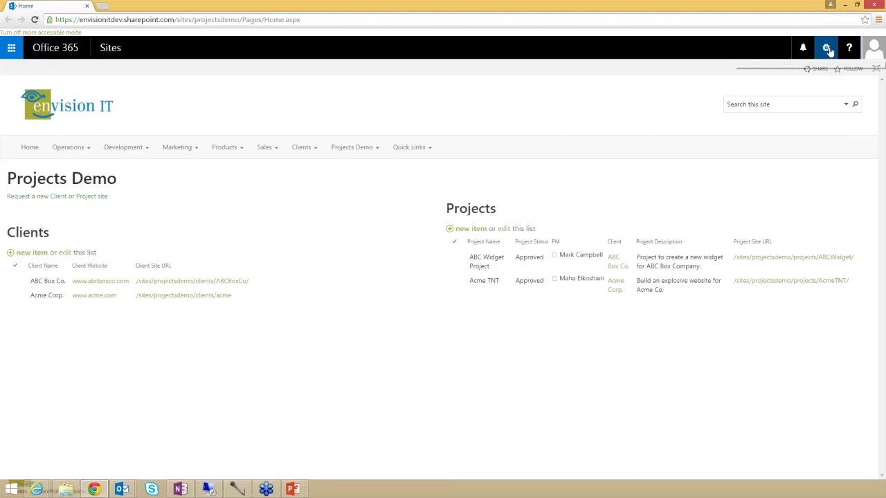
click(780, 197)
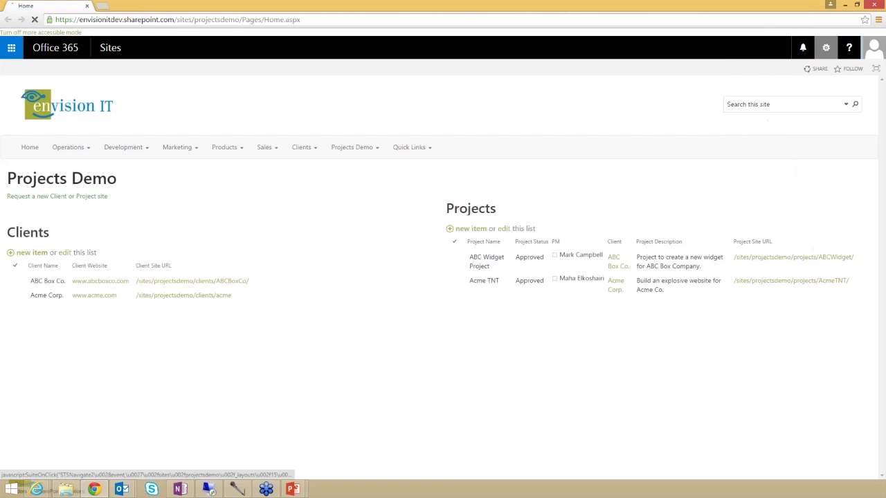
scroll(487, 365, down, 5)
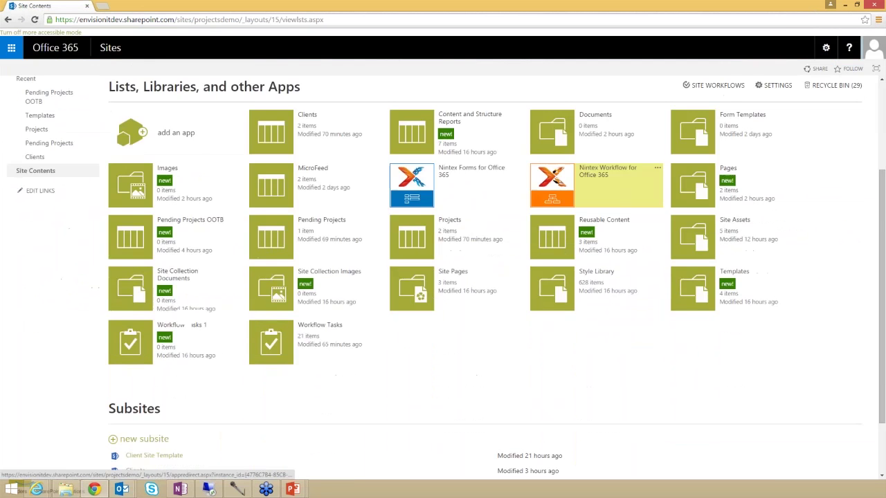
click(156, 425)
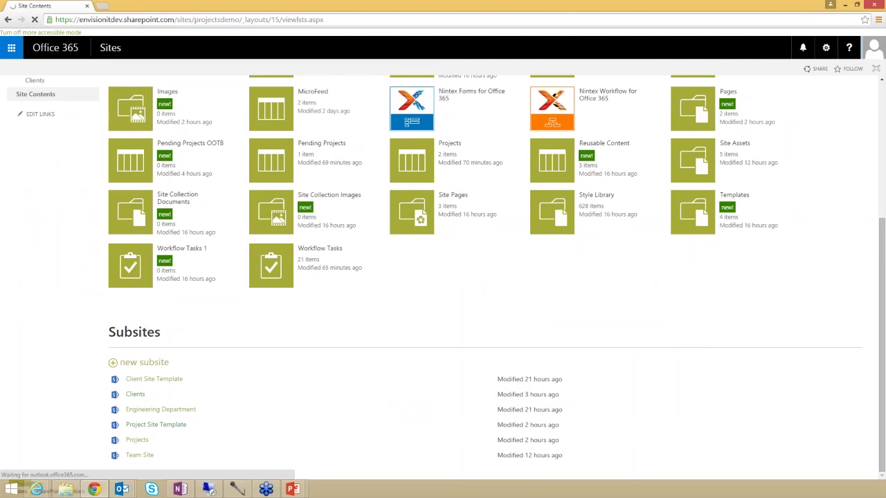
click(144, 362)
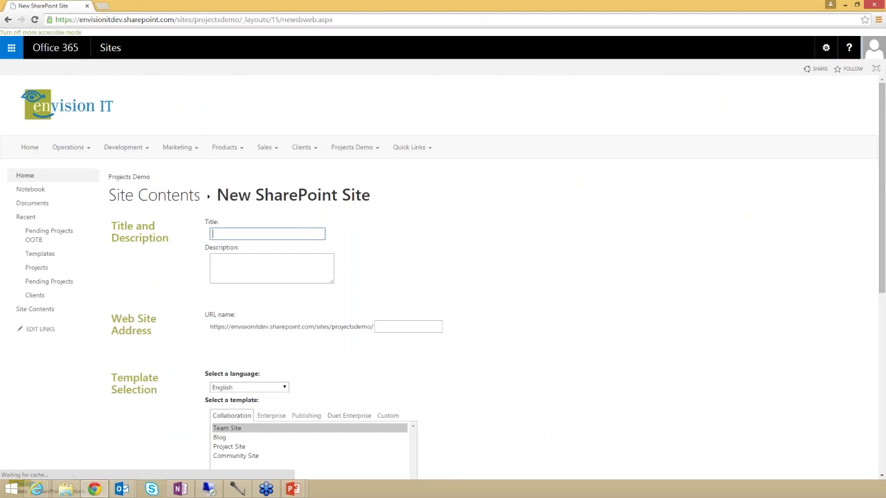
Title the new site "Demo Team Site" and set its URL name to "demoteamsite"
text(Demo Team Site)
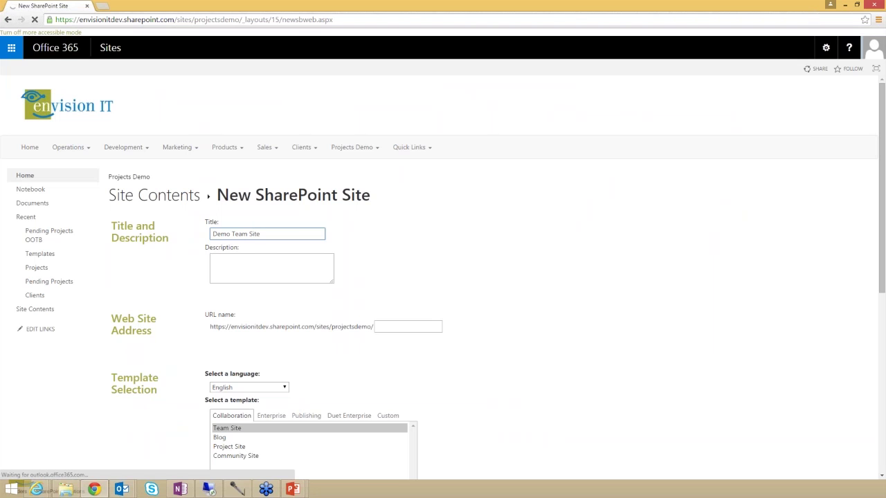
click(407, 326)
text(d)
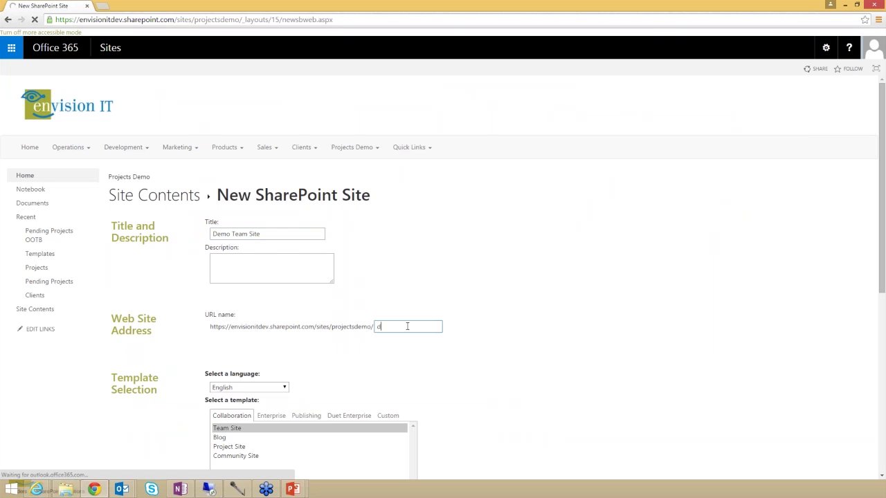
text(emoteamsite)
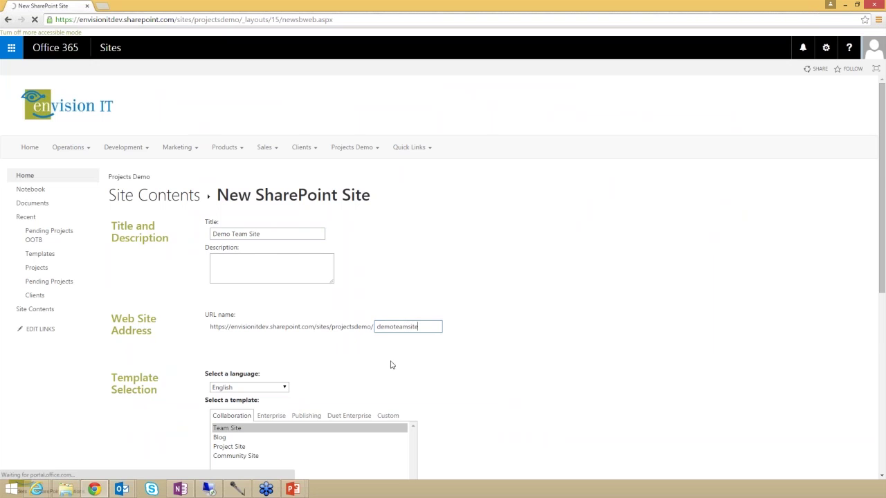
Look through the Custom, Publishing and Enterprise site templates, and select the Team Site template from Collaboration
scroll(389, 364, down, 1)
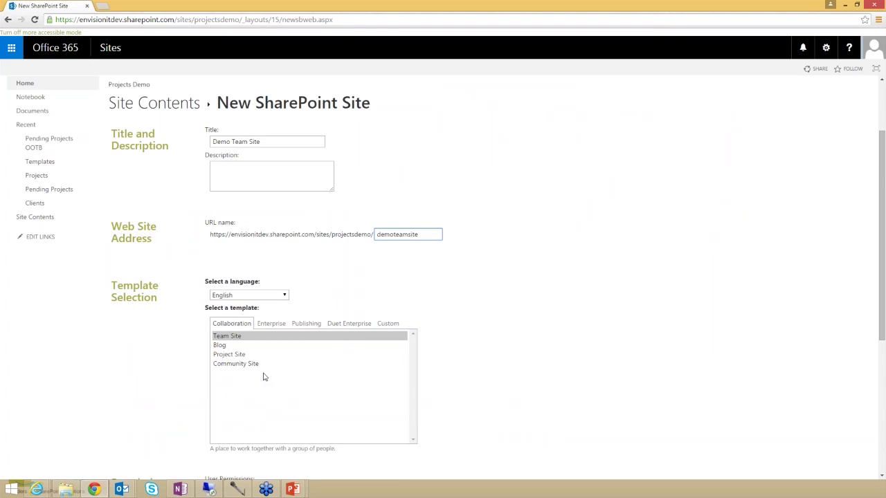
click(390, 325)
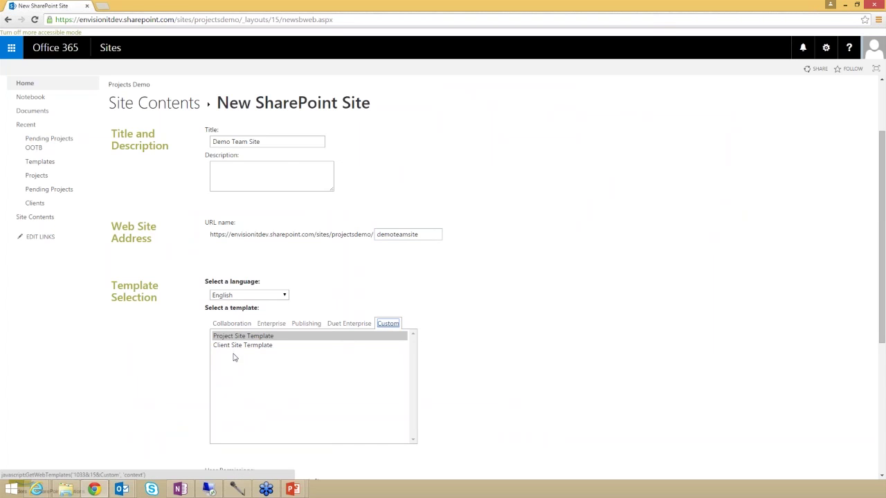
click(305, 325)
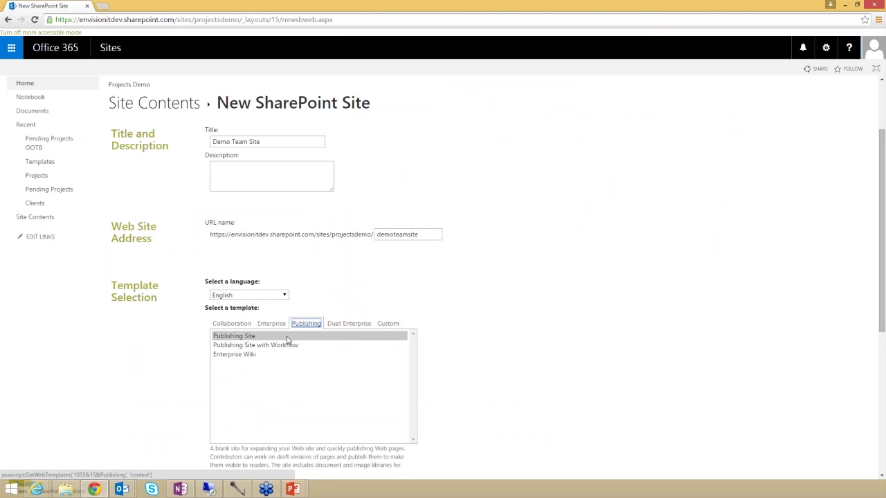
click(271, 323)
click(231, 324)
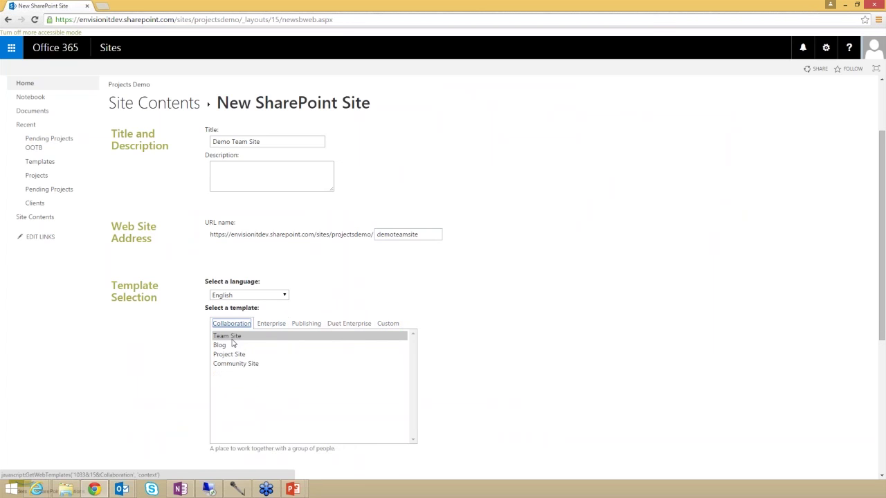
click(232, 337)
Set the new site to use the parent site's top link bar and create it with the parent's permissions
scroll(548, 383, down, 3)
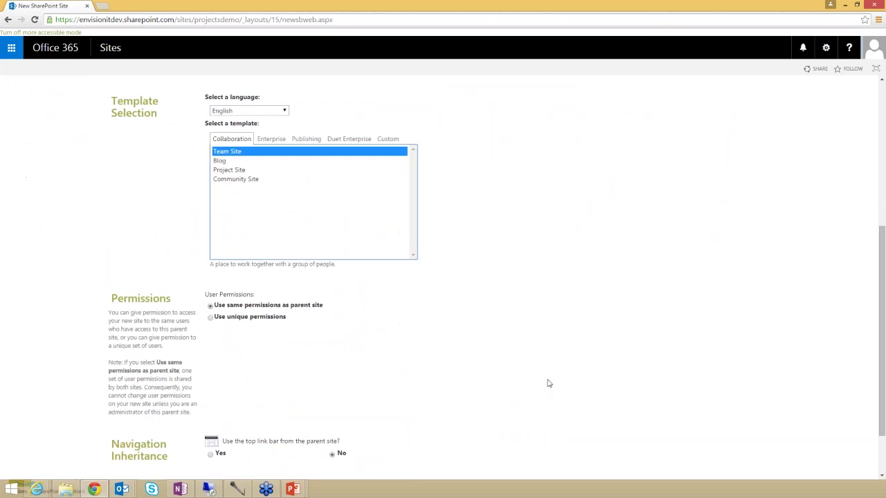
scroll(548, 383, down, 1)
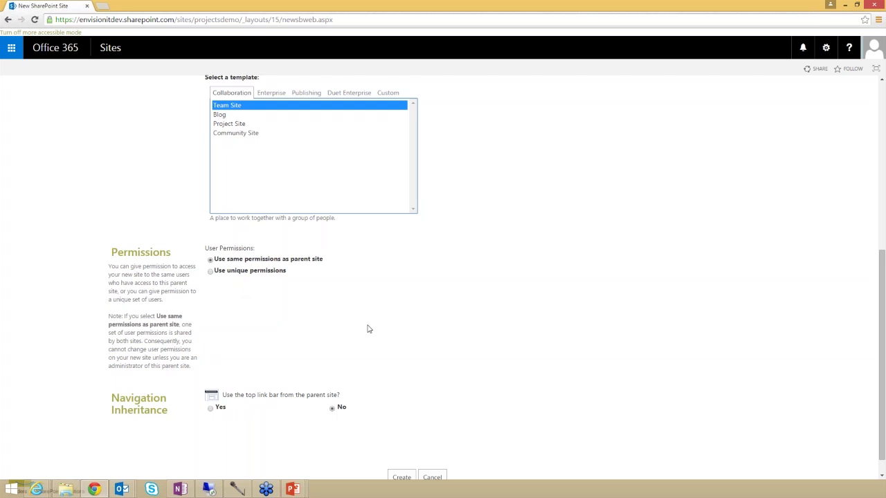
scroll(367, 329, down, 1)
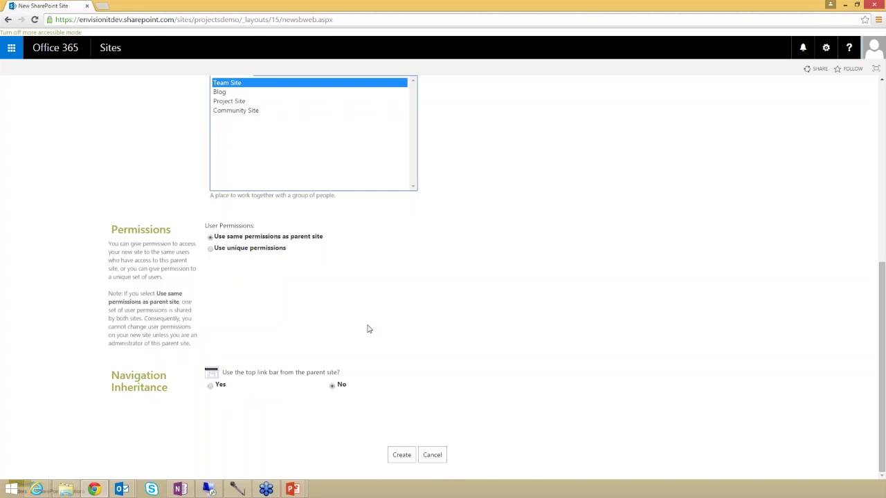
click(211, 386)
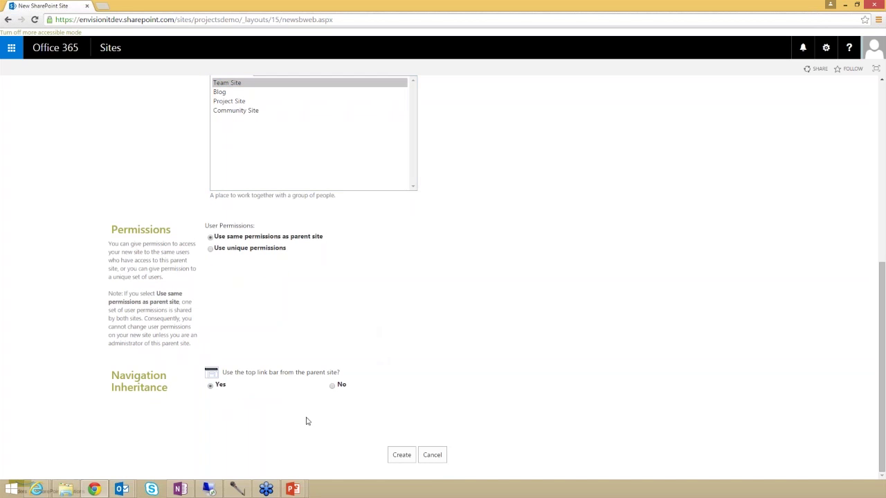
click(402, 455)
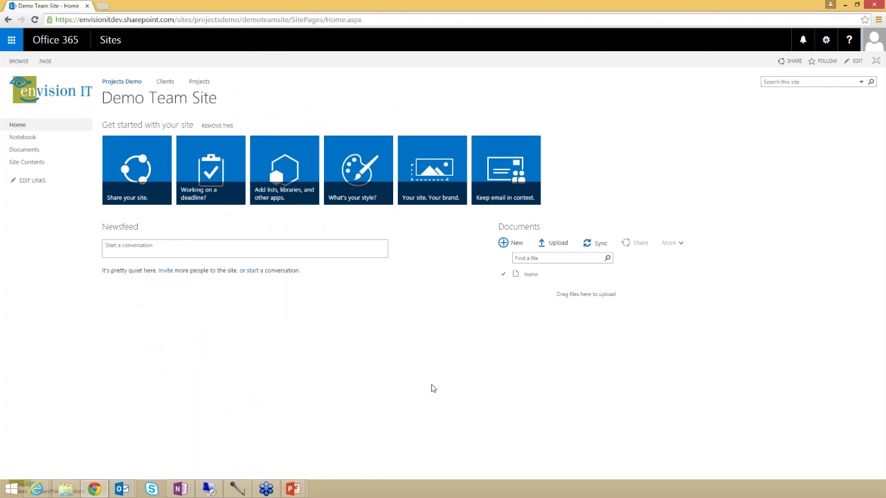
Open the new team site's Documents library and upload Standard Document Template.docx from the local Temp folder
click(35, 163)
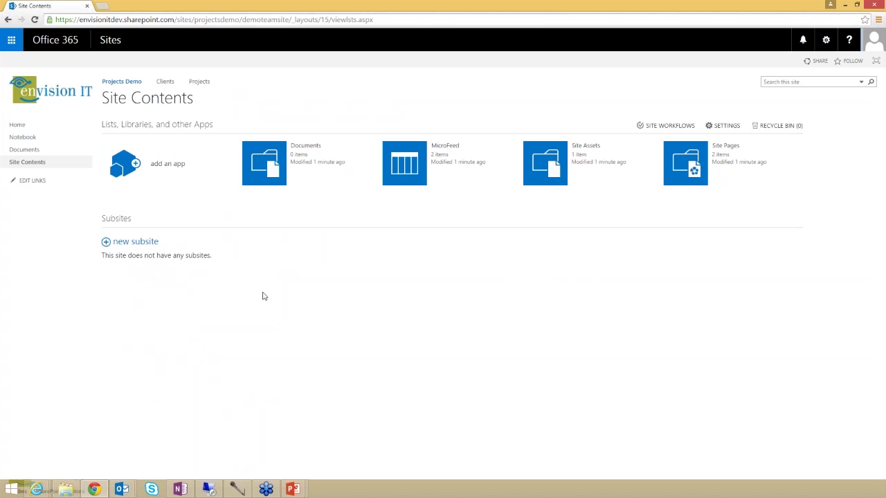
click(270, 172)
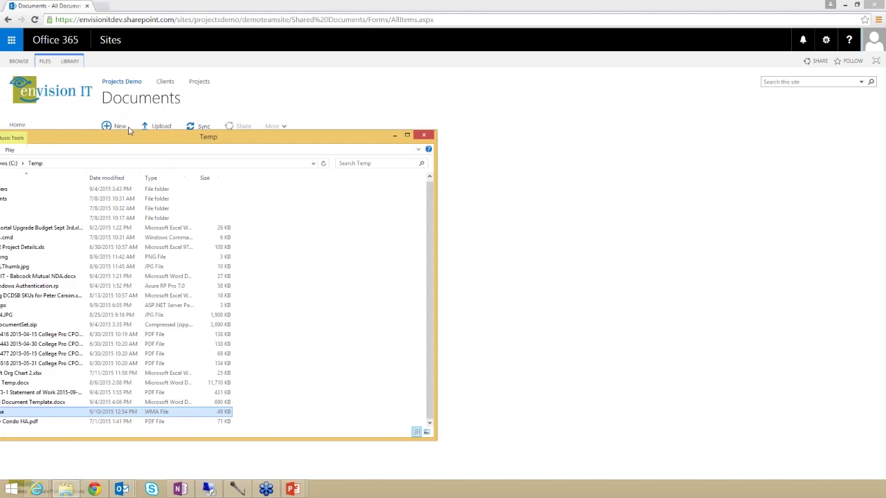
drag(371, 390, 197, 178)
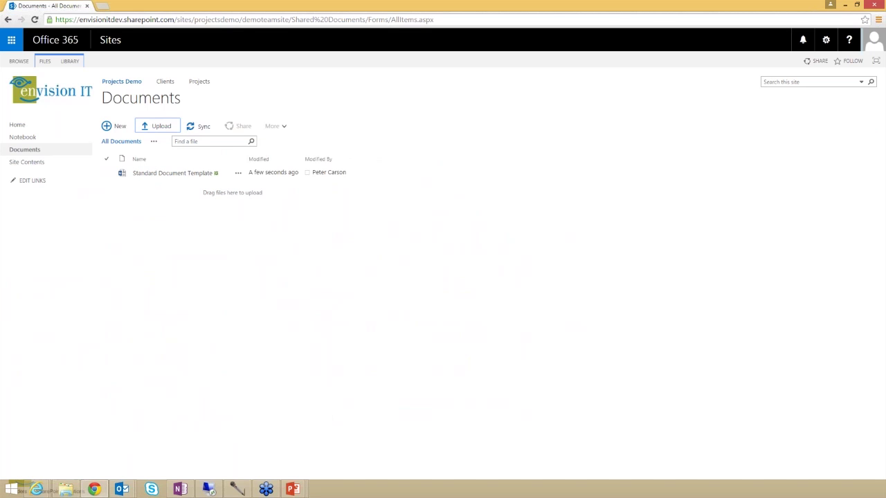
key(alt+Tab)
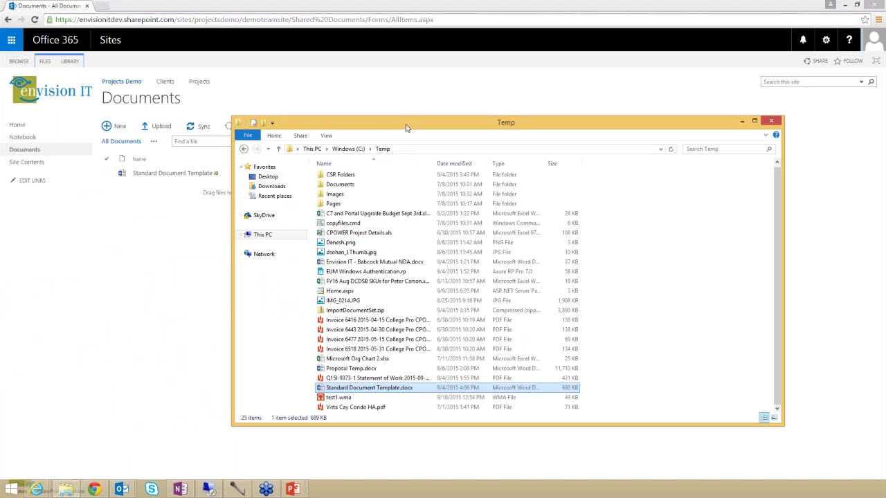
key(alt+Tab)
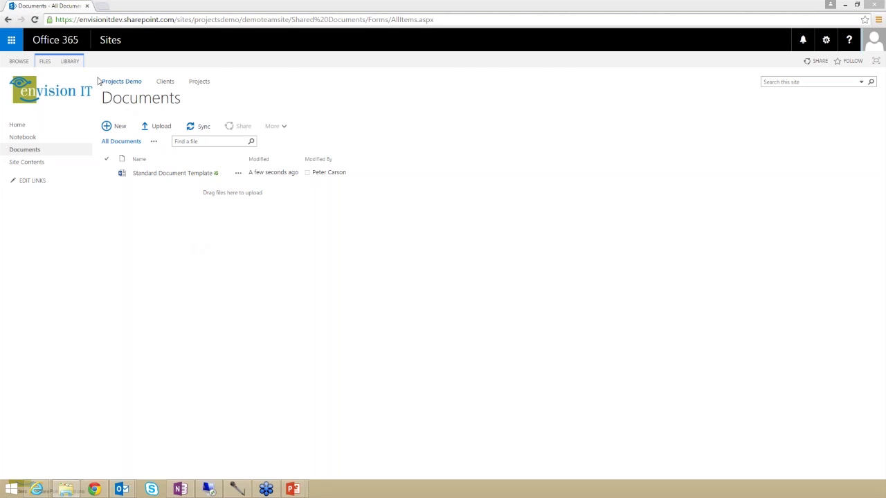
Review the Documents library's versioning settings, including the major version limit, and return to the library without saving
click(72, 61)
click(520, 87)
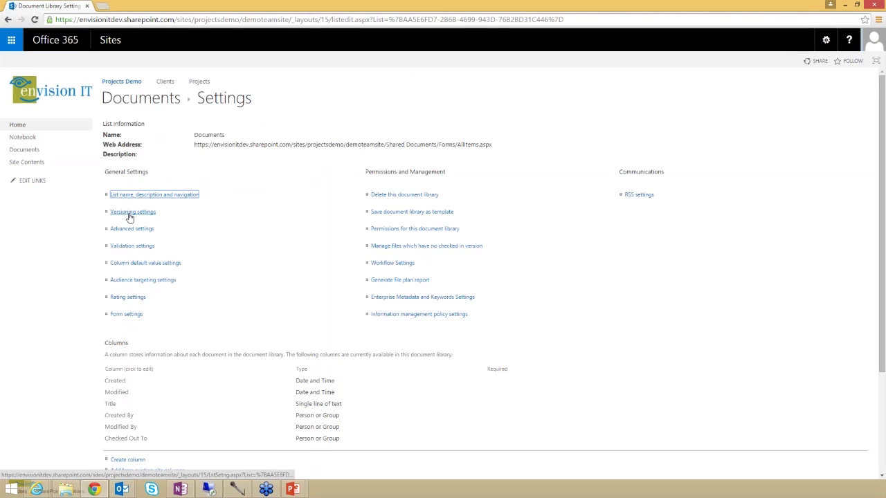
click(129, 216)
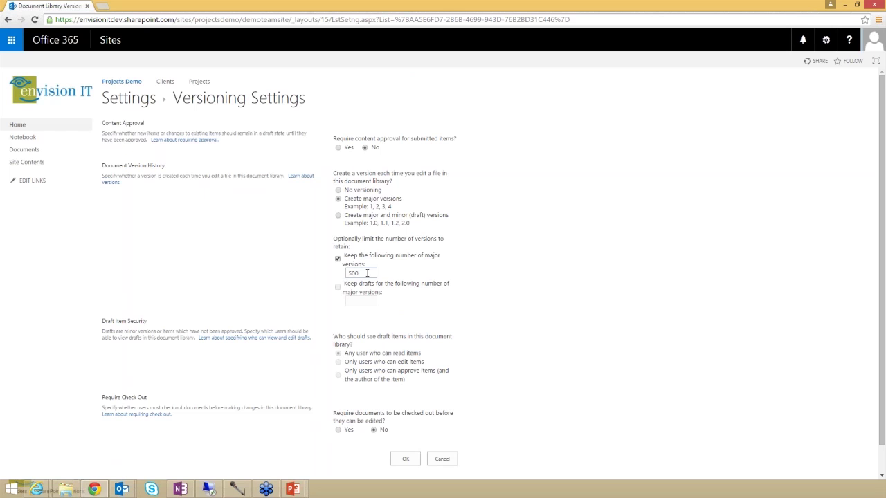
drag(371, 274, 350, 273)
click(442, 459)
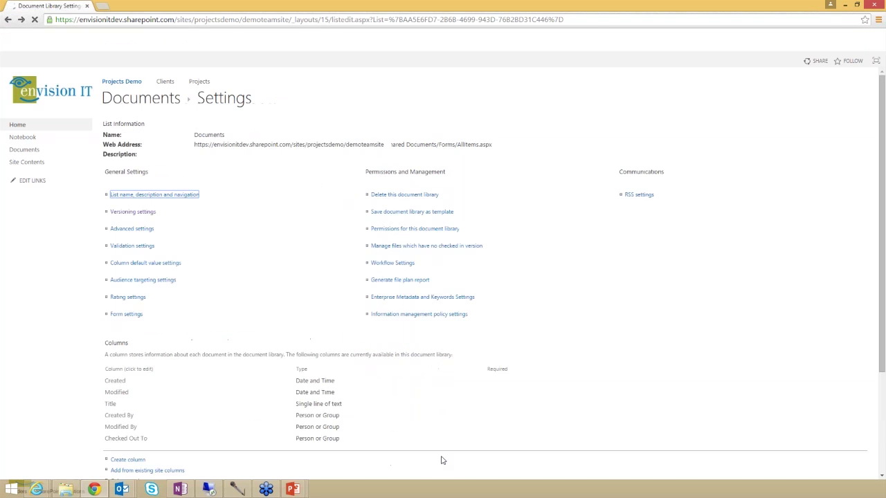
click(125, 102)
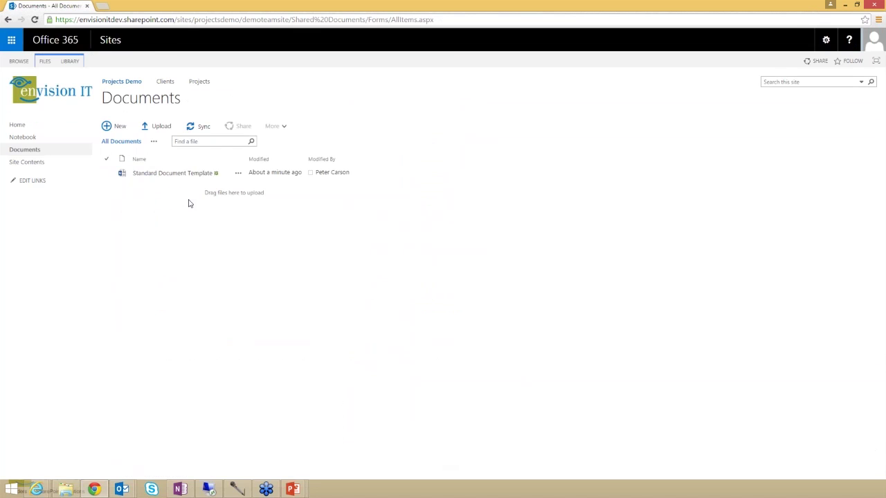
Preview the Standard Document Template's details, look for its additional actions and close the preview
click(238, 173)
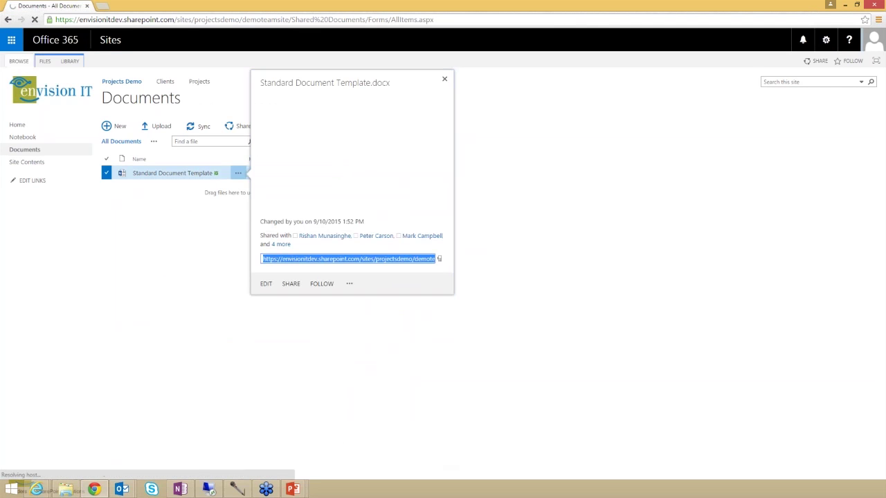
click(351, 284)
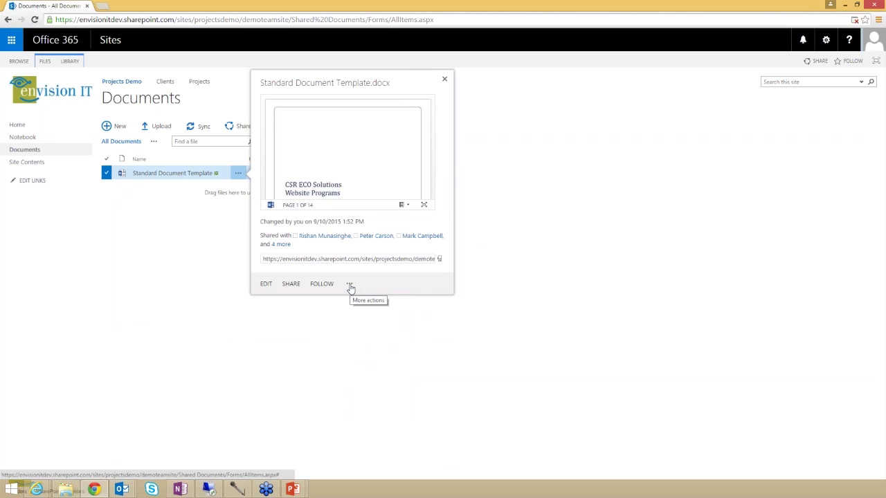
click(509, 227)
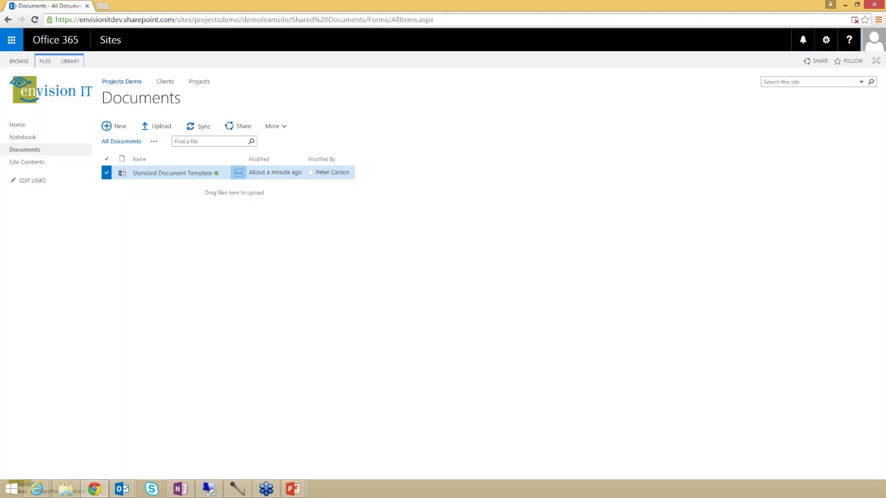
Enlarge the browser's page zoom to 150%
click(866, 20)
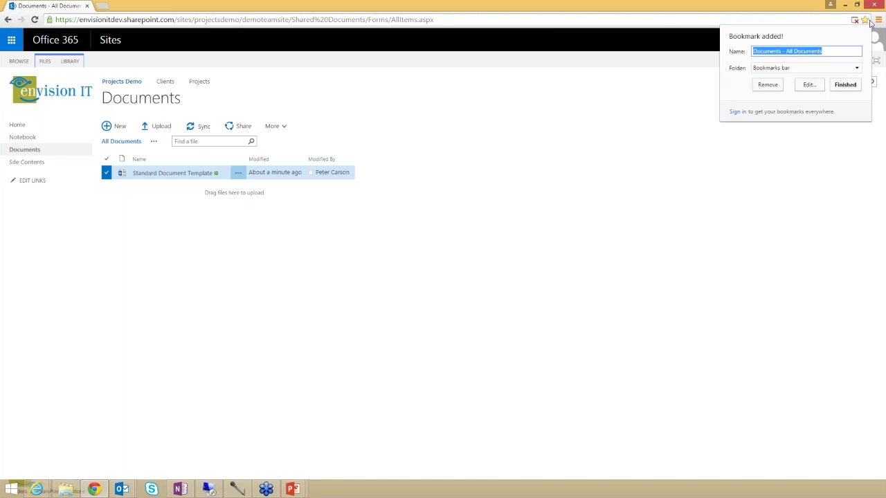
click(878, 20)
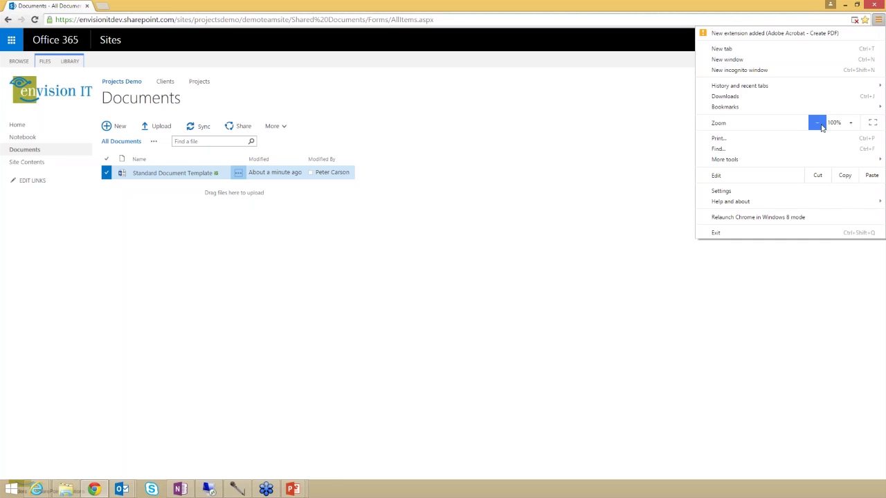
click(851, 123)
click(851, 123)
click(852, 124)
click(851, 123)
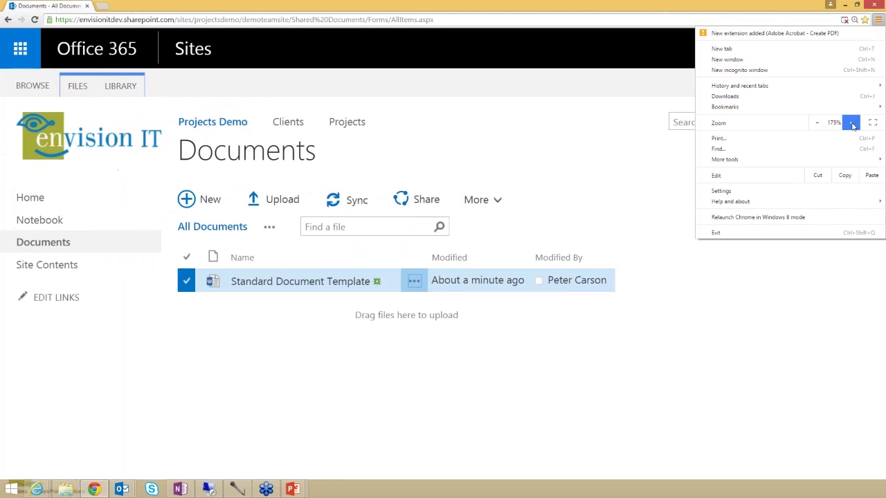
click(818, 123)
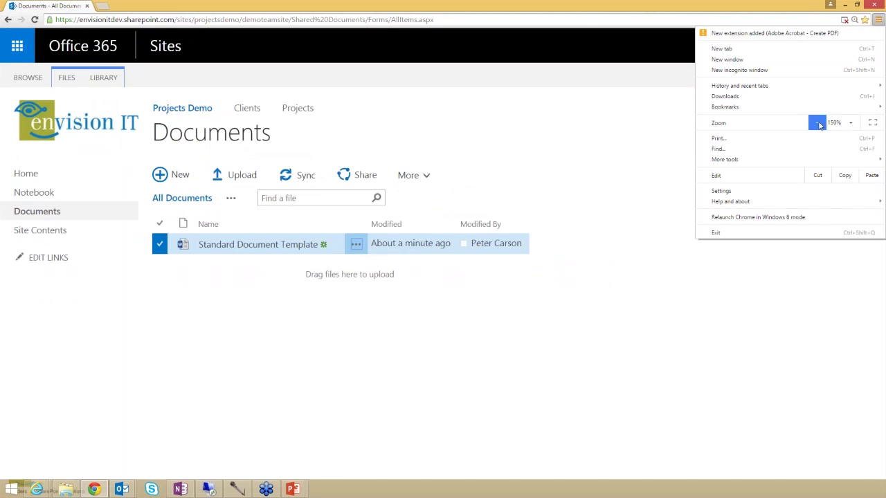
click(583, 287)
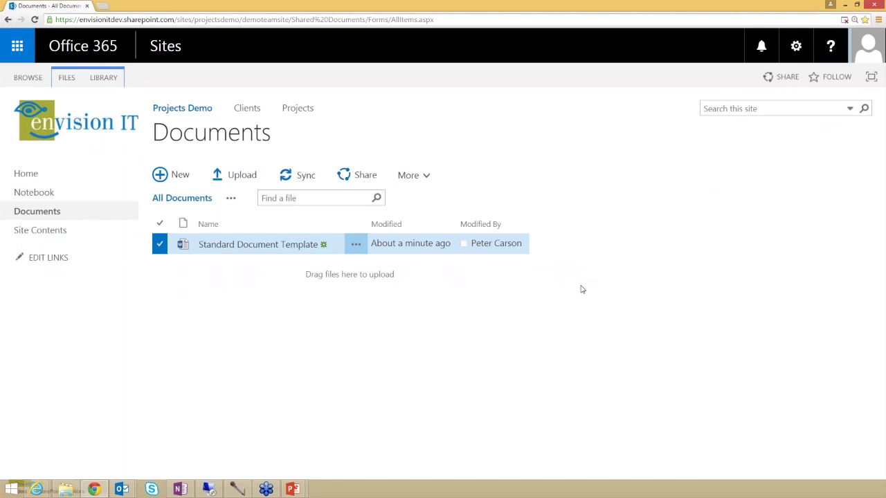
Try to open the Standard Document Template for editing in Word, dismiss the account sign-in and return to the Documents library
click(356, 246)
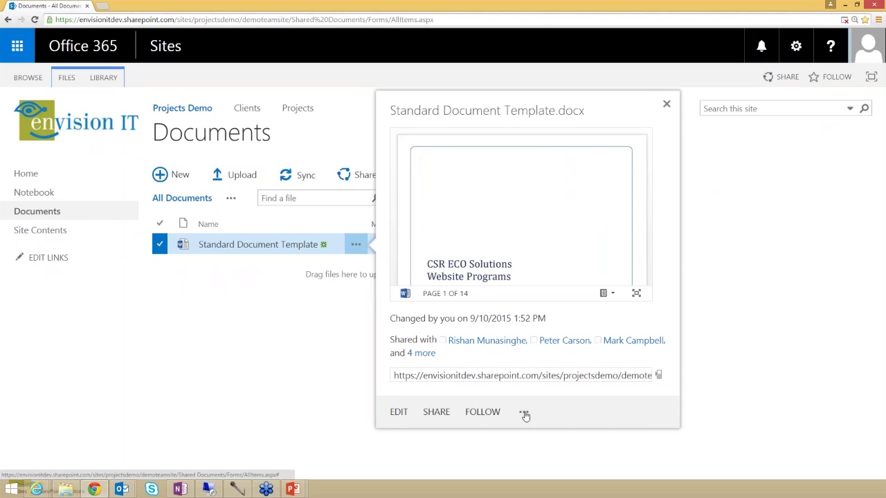
click(399, 412)
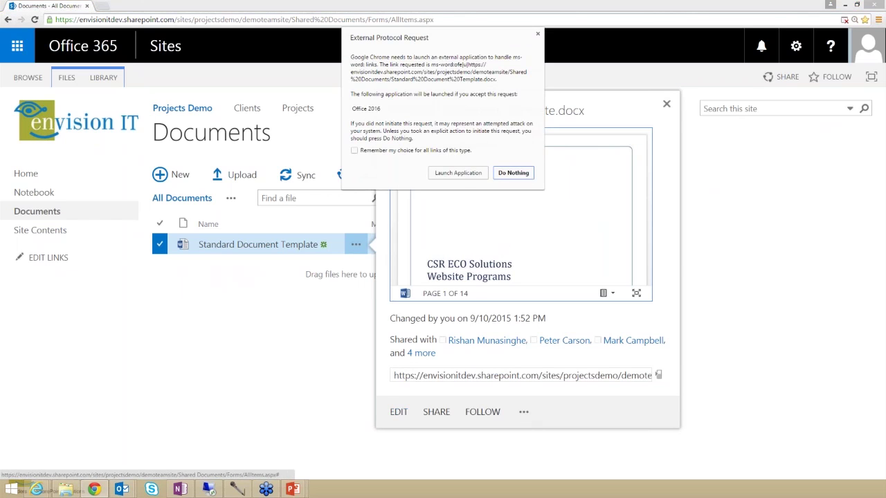
click(458, 171)
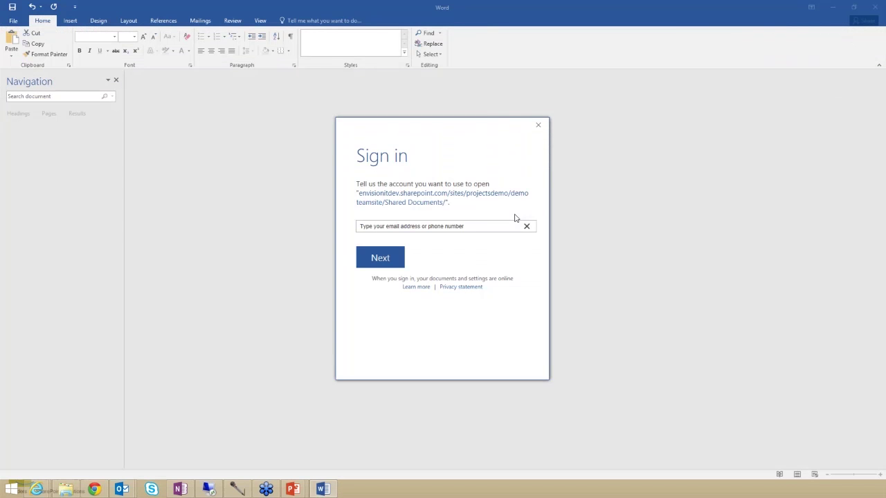
click(538, 125)
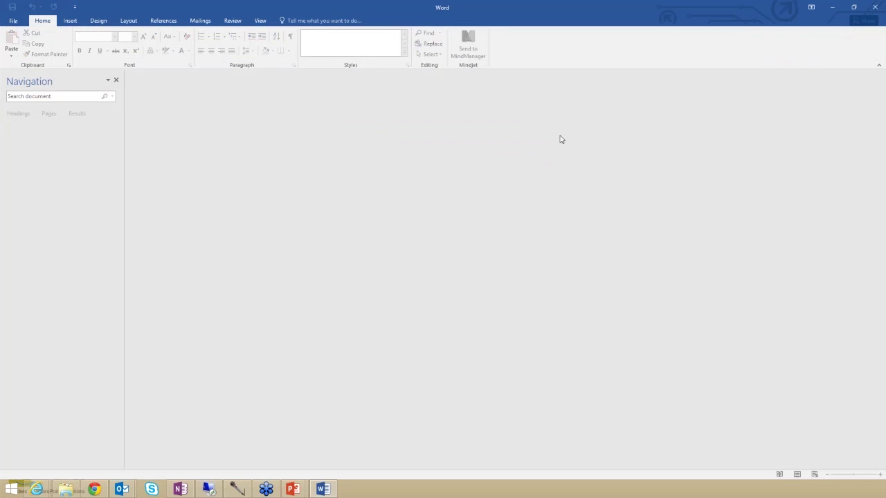
click(877, 10)
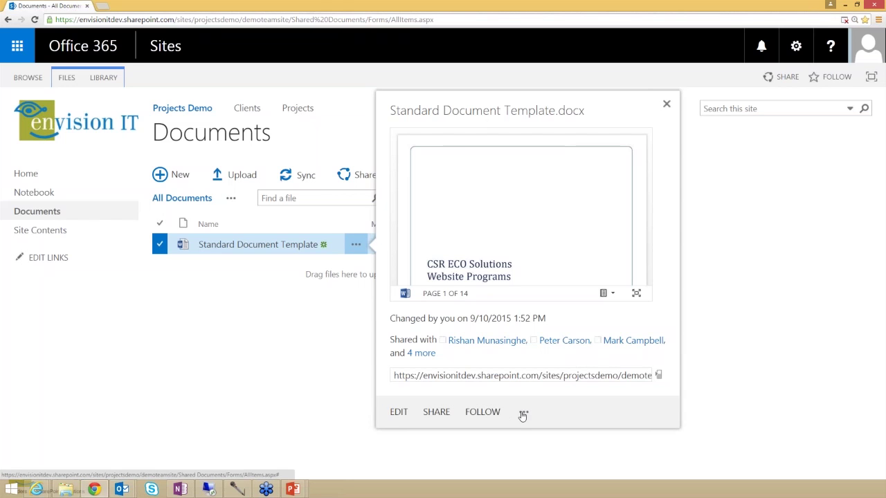
click(273, 349)
Review the library's file commands and its settings page, including the available columns, and return to the Documents library
click(78, 82)
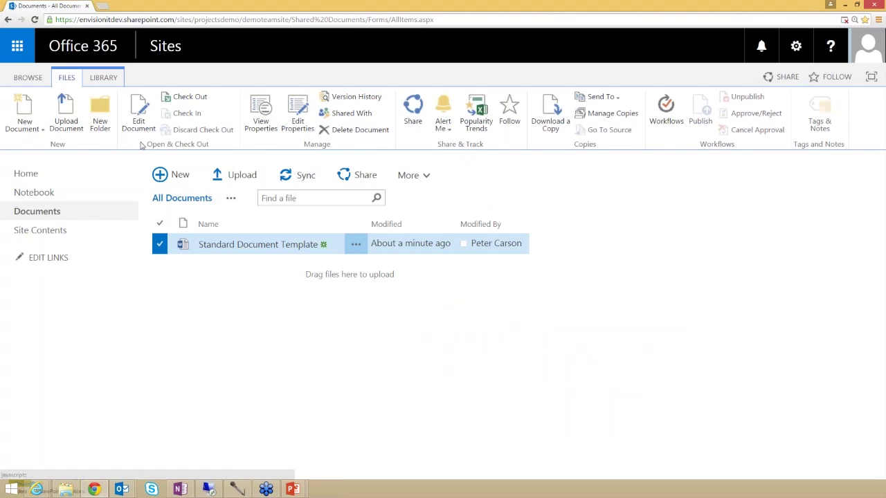
click(102, 78)
click(771, 111)
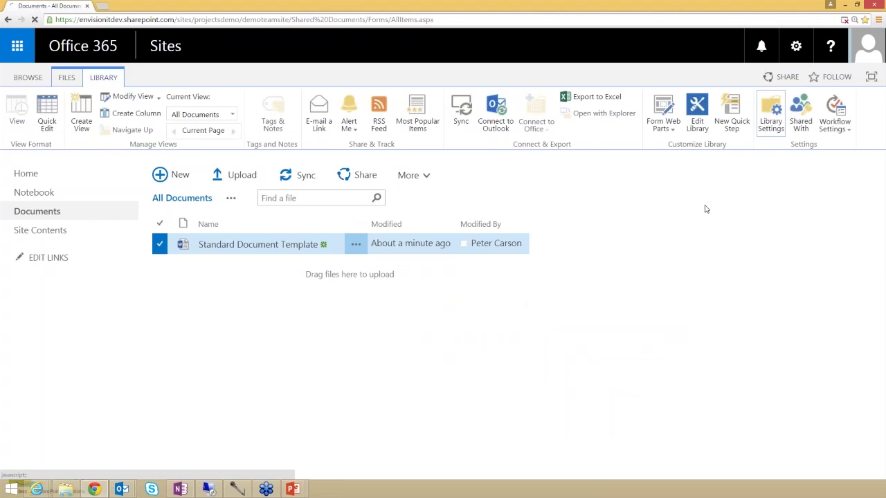
scroll(326, 297, down, 3)
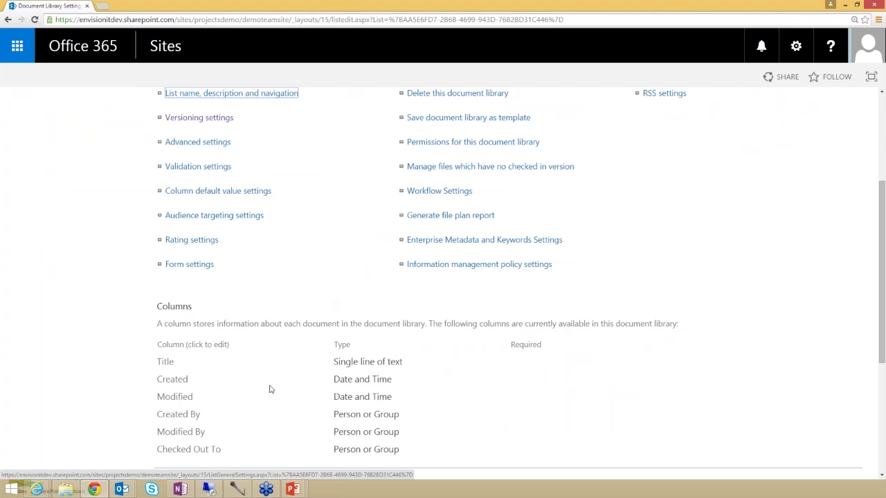
click(7, 19)
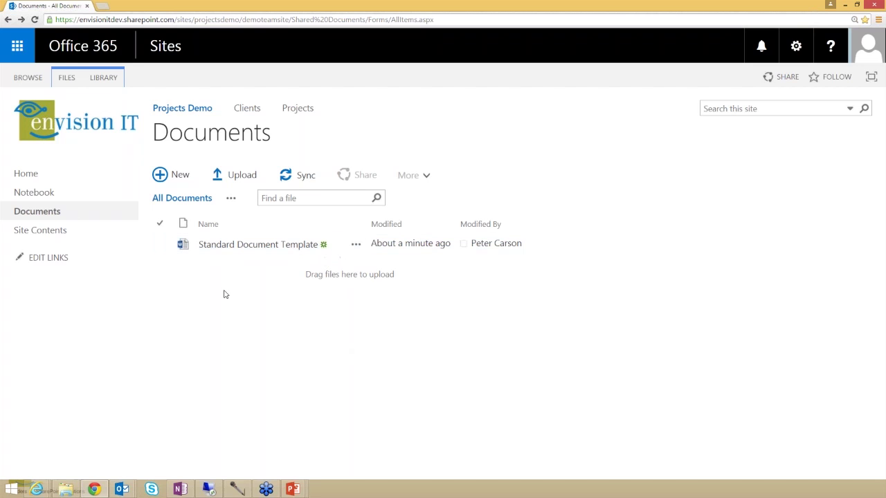
Remove the "Get started with your site" tiles from the Demo Team Site's home page for everyone
click(38, 174)
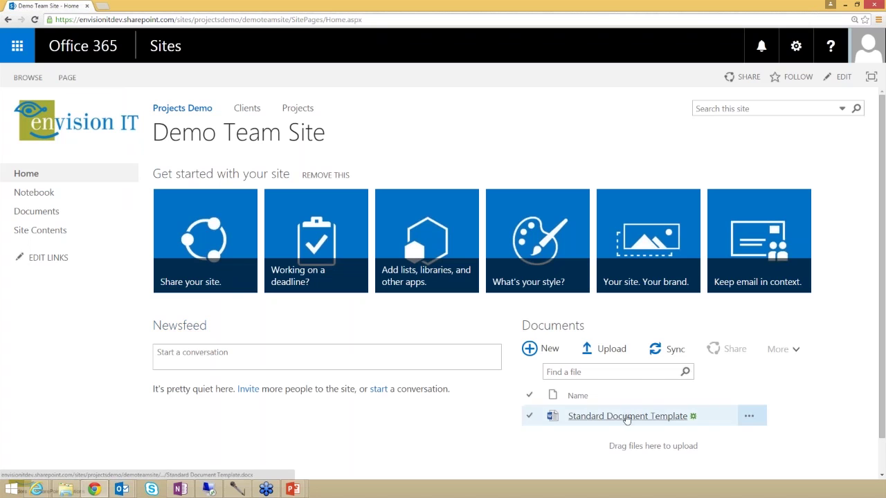
mouse_move(341, 270)
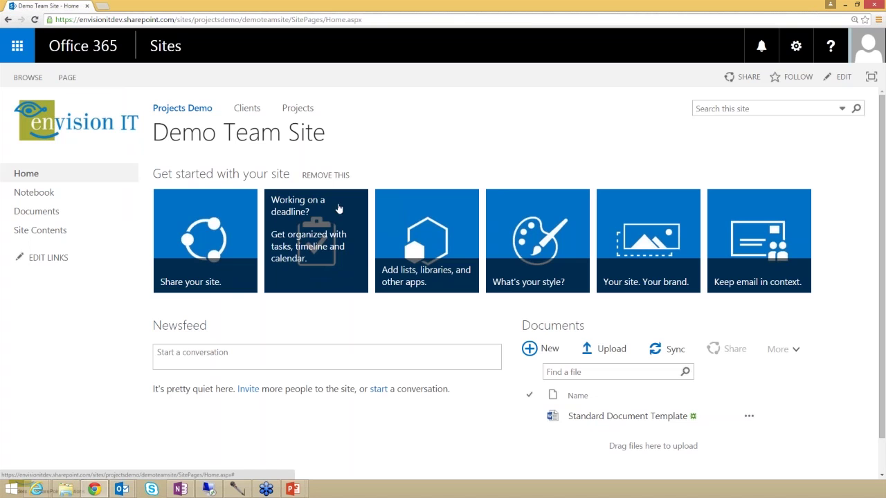
click(326, 175)
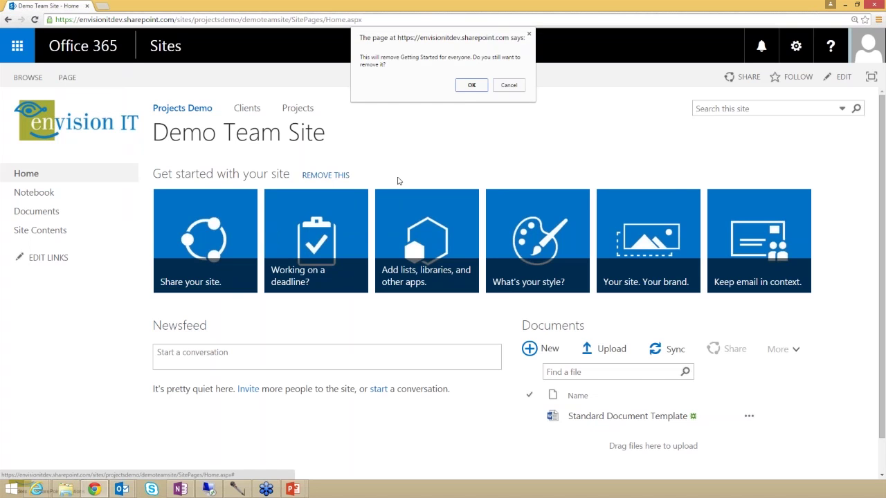
click(474, 87)
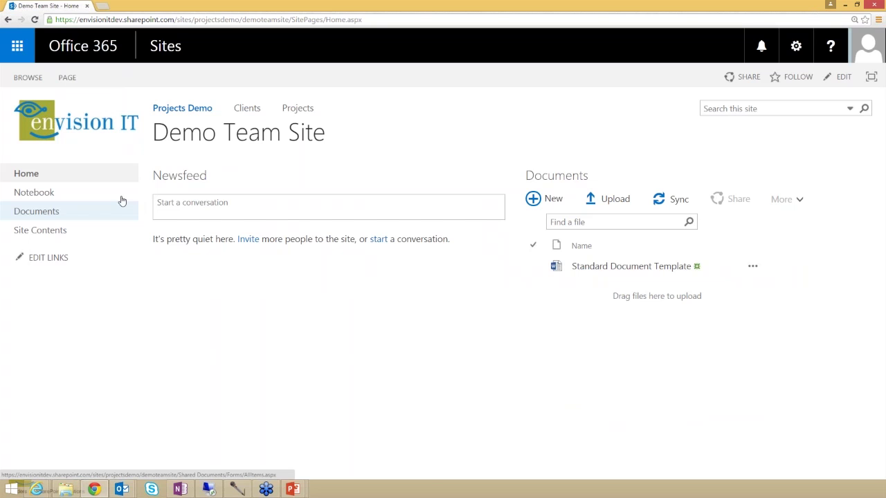
Fill the team site notebook's untitled page with the title "Demo Page 1" and the lines "sdfgs dg" and "ds g", and return to the site
click(36, 194)
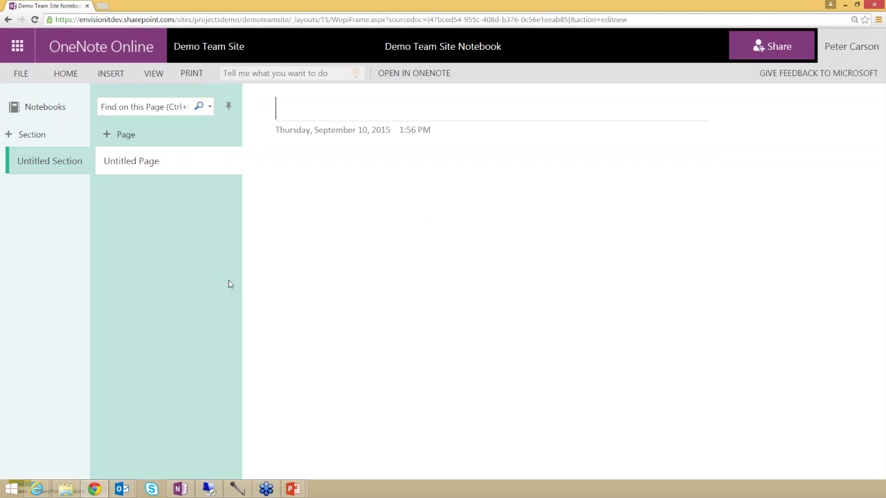
text(Demo Page 1)
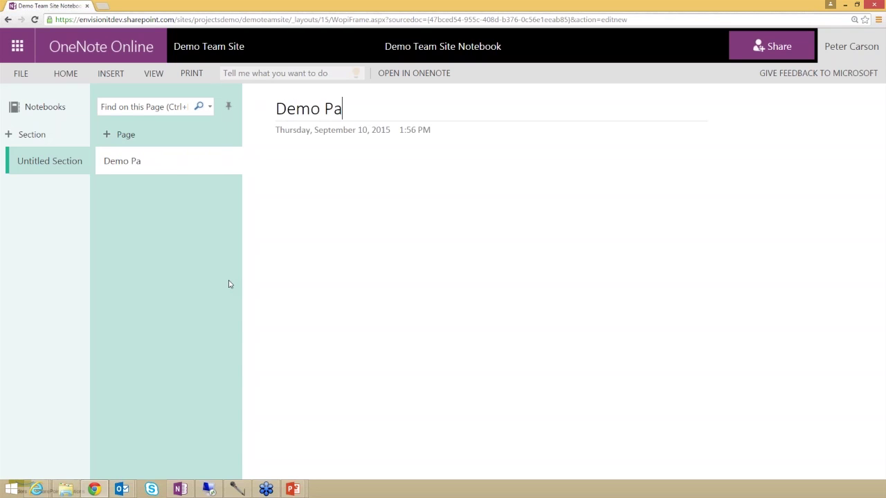
click(299, 181)
text(sdfgs dg)
key(Return)
text(ds g)
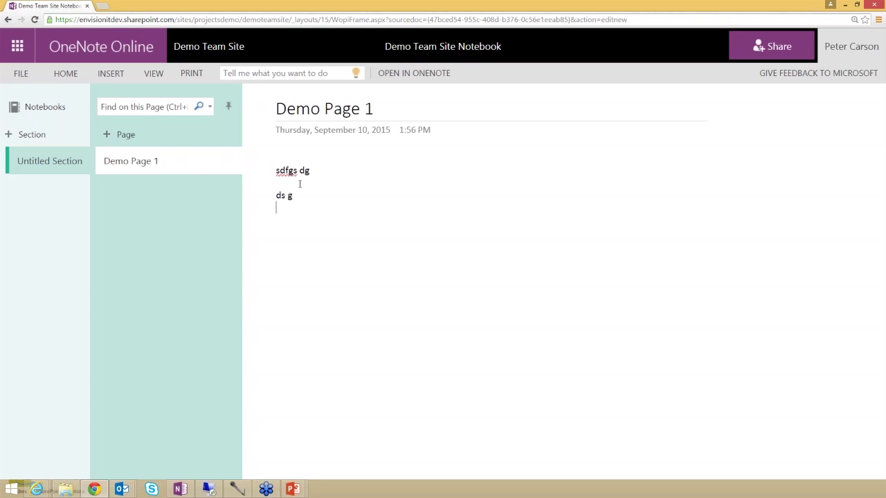
key(Return)
click(200, 53)
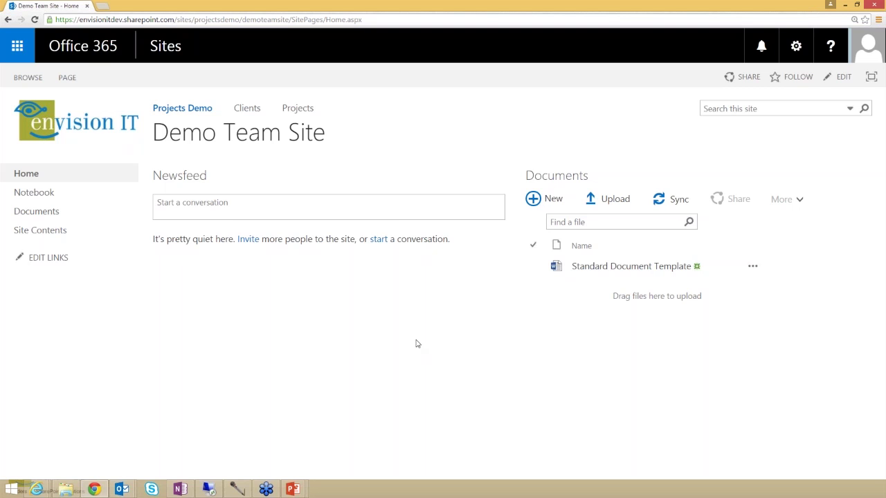
Examine the Newsfeed's conversation box and its posting options without posting anything
click(172, 205)
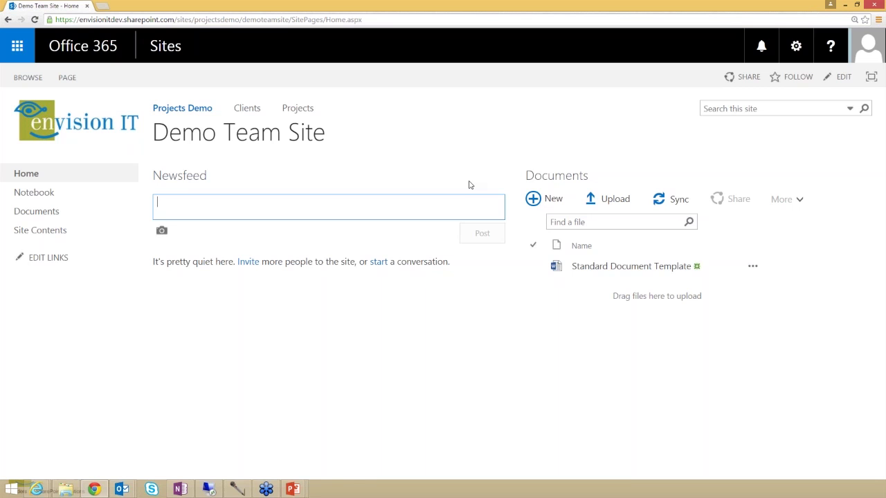
click(429, 174)
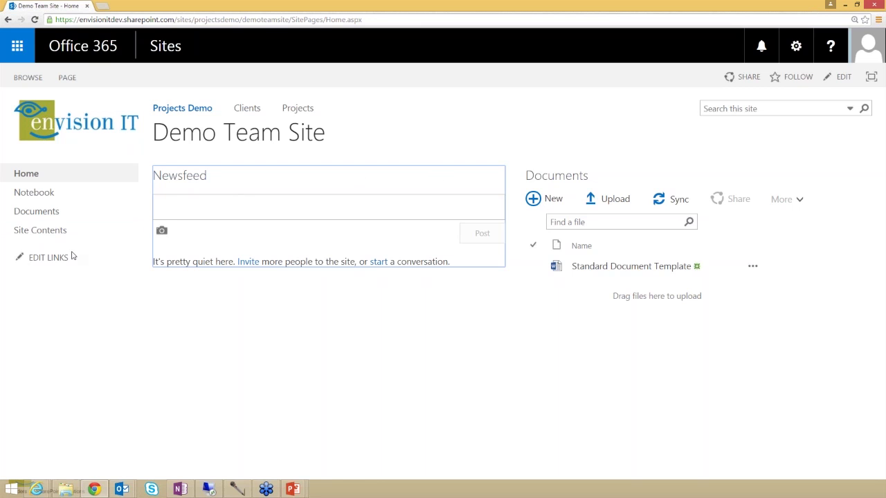
Add a Tasks app named "Tasks" to the team site's contents and open the new list
click(41, 229)
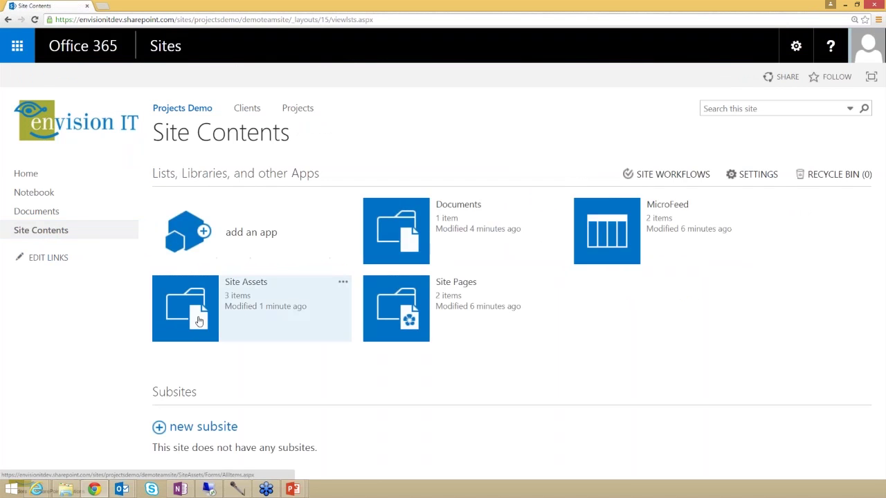
click(254, 237)
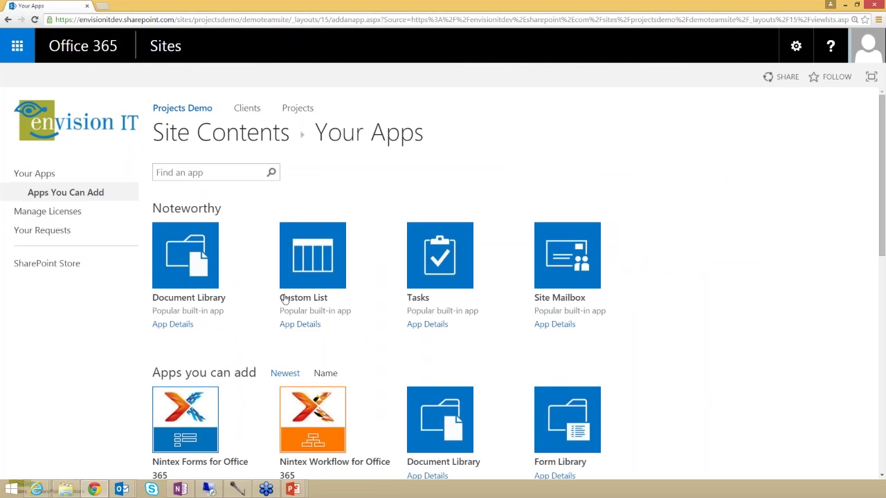
click(427, 263)
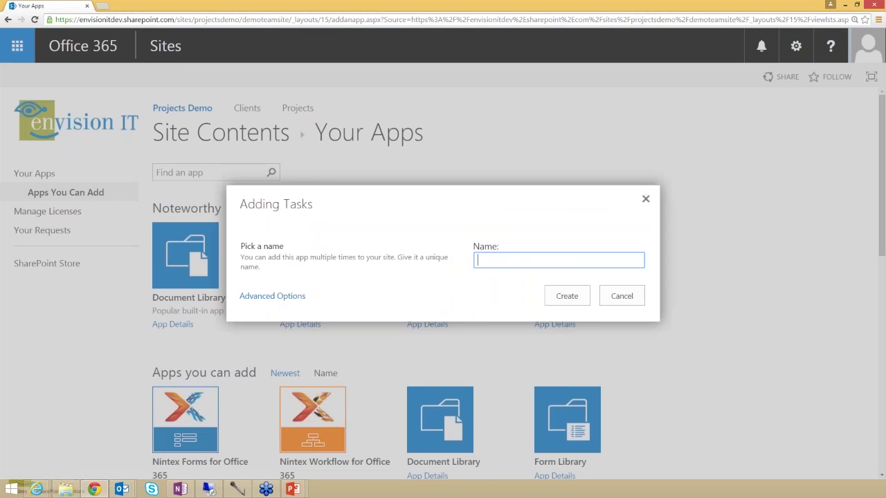
text(Tasks)
click(558, 297)
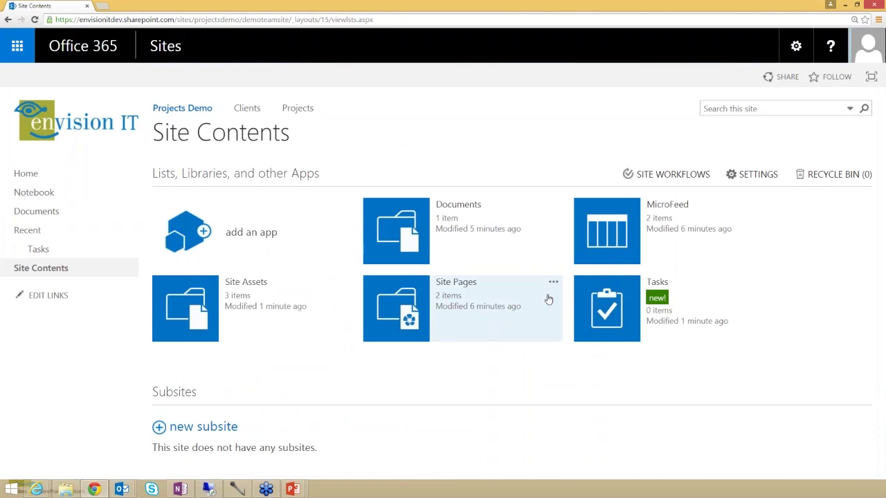
click(607, 308)
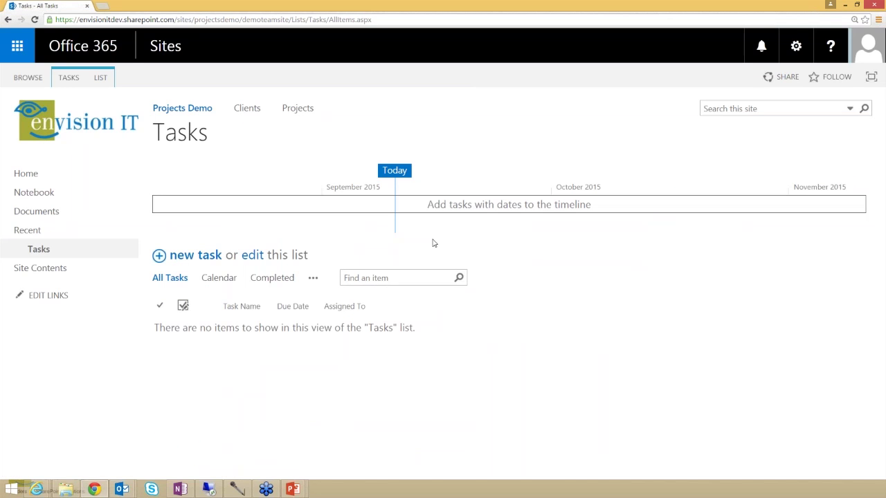
click(12, 174)
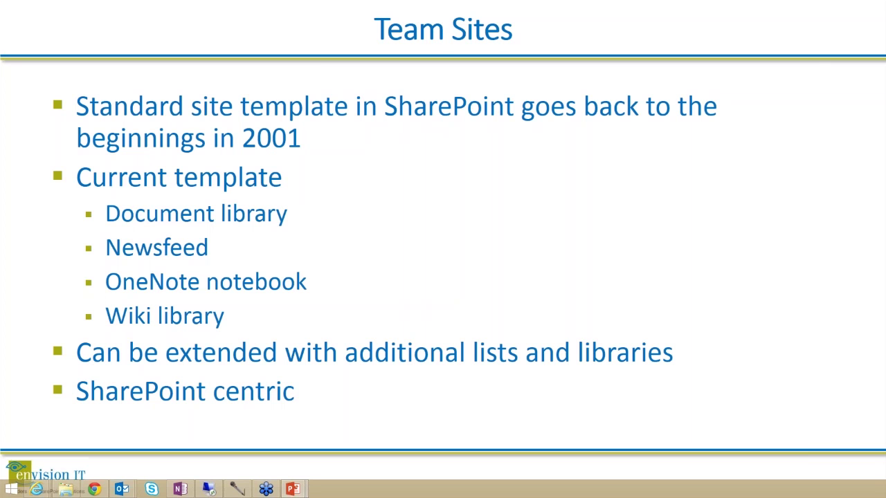
key(Right)
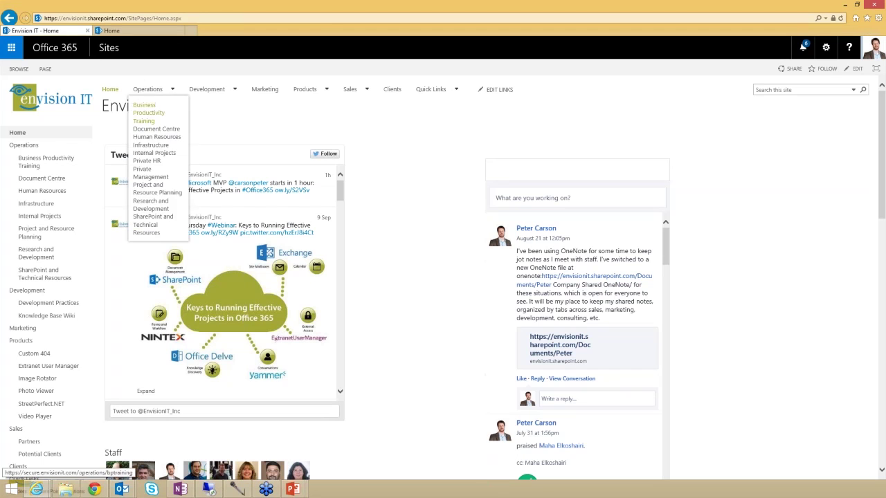
Open the Webinar_2015-09-10_Running-Effective-Projects-in-Office-365 event from the Events library of the Extranet User Manager product site
mouse_move(309, 97)
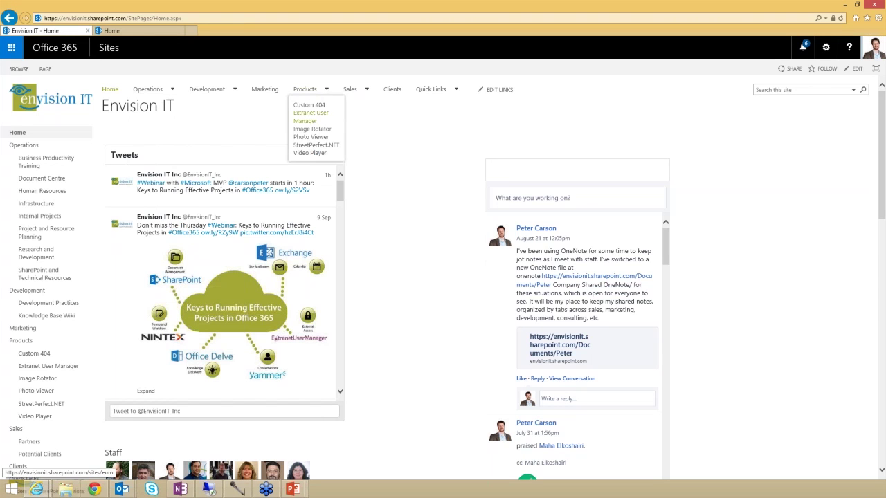
click(309, 118)
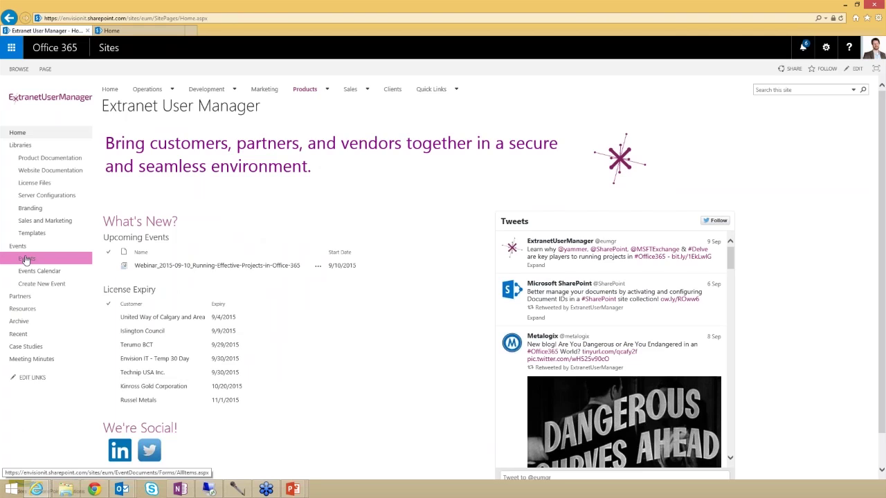
click(25, 259)
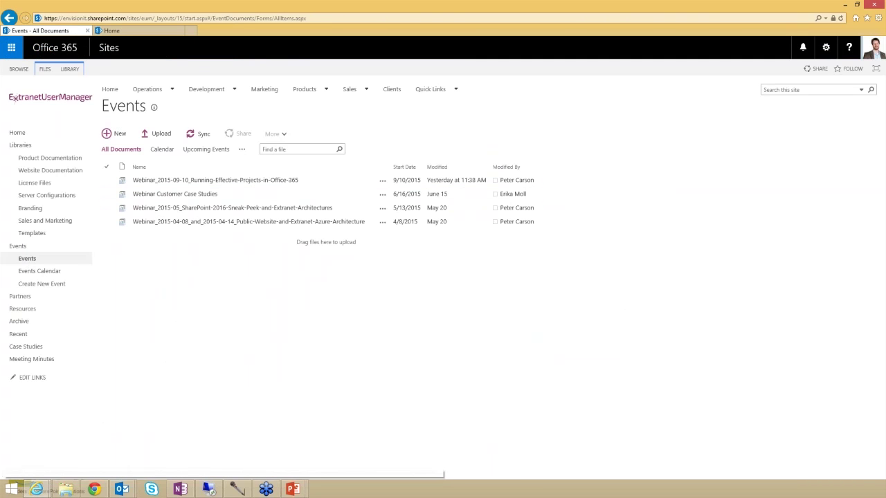
click(207, 182)
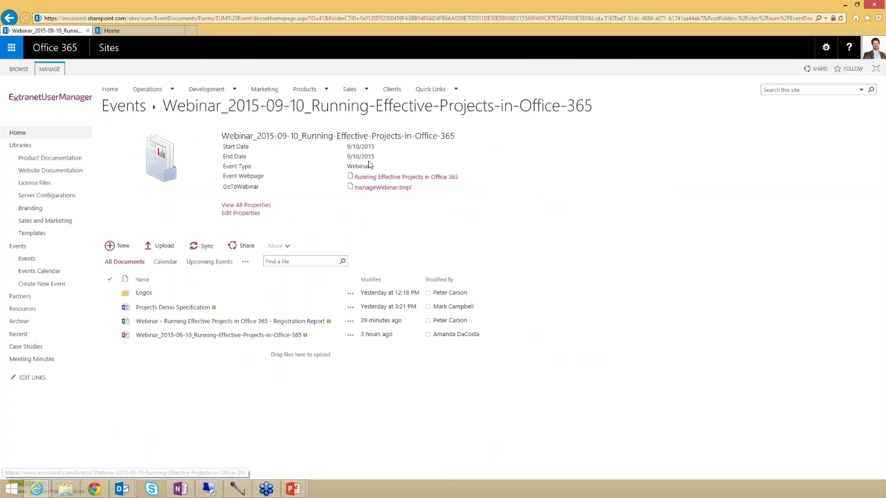
Examine the event's start and end dates, view its linked event webpage and return to the event's document set
drag(344, 146, 386, 166)
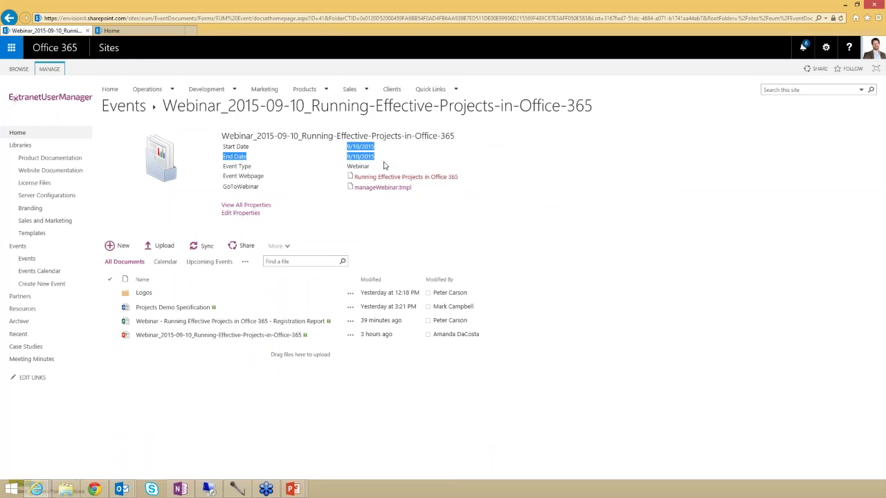
click(347, 151)
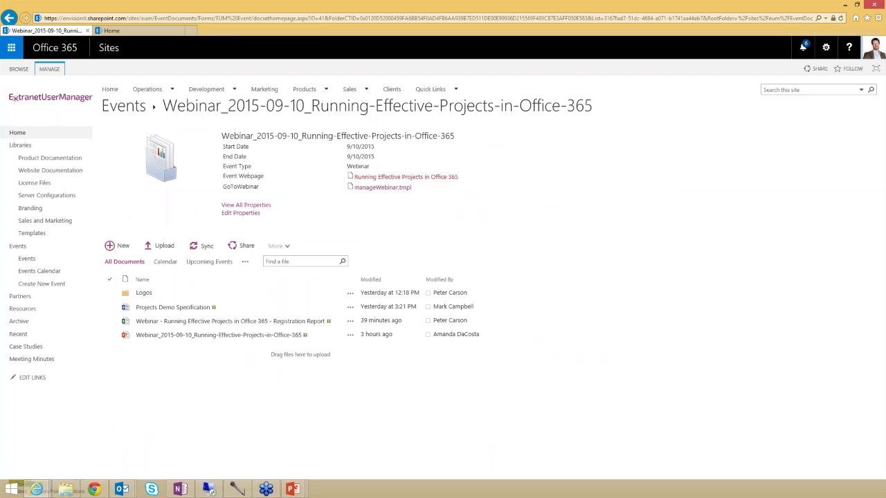
click(384, 180)
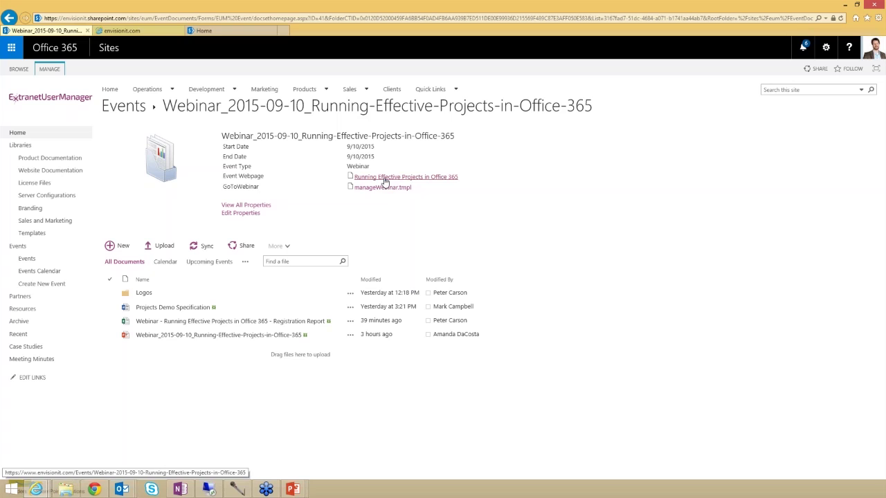
click(129, 31)
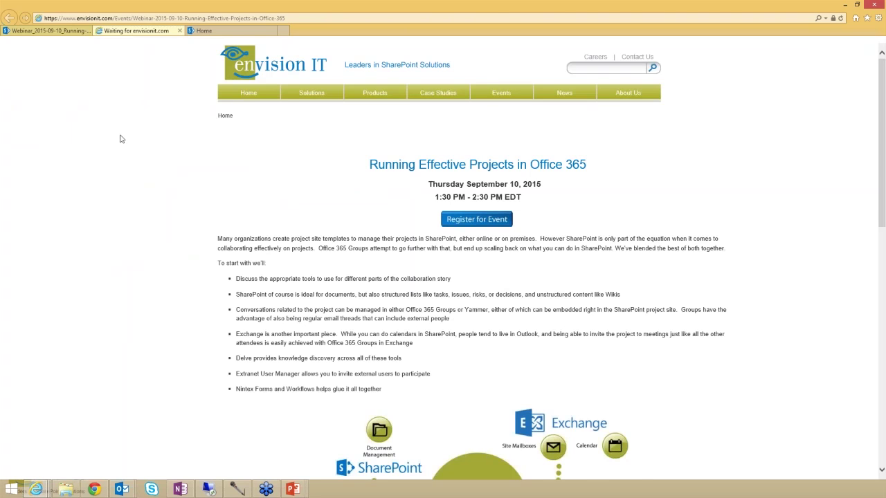
click(43, 33)
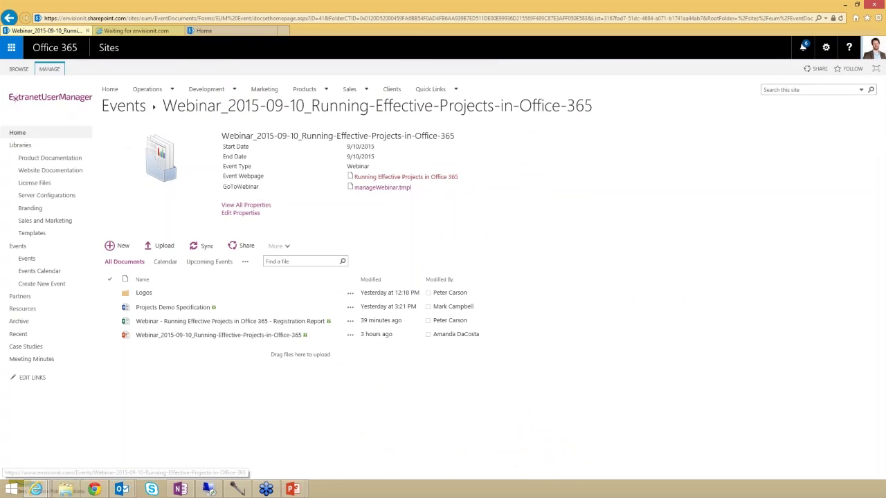
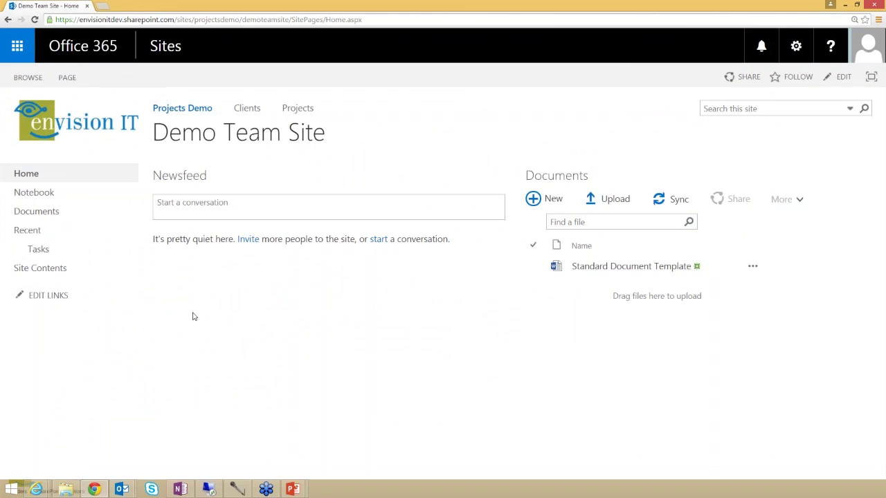
Switch to Outlook mail and create a new group named "Demo Group" with privacy set to Public - Anyone can see what's inside
click(18, 50)
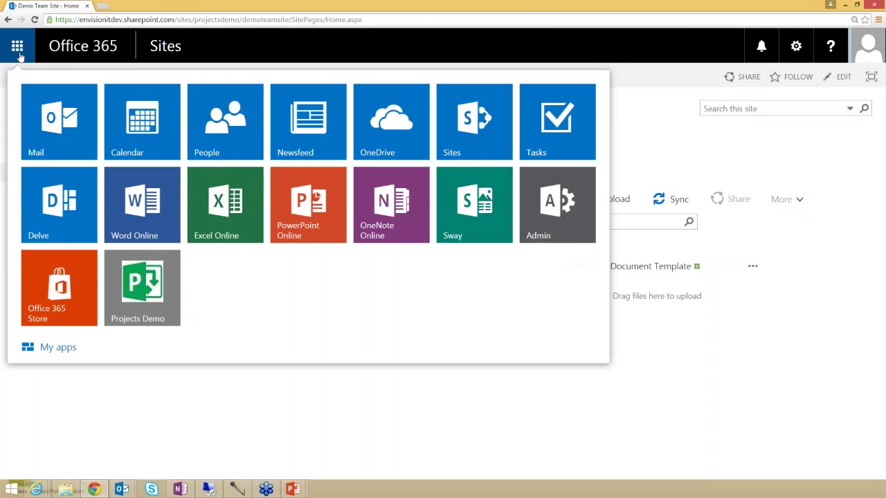
click(46, 121)
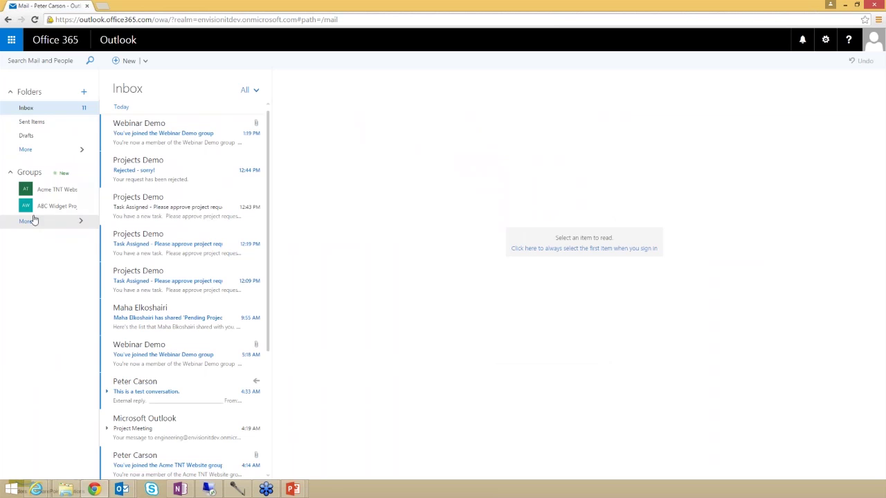
click(64, 174)
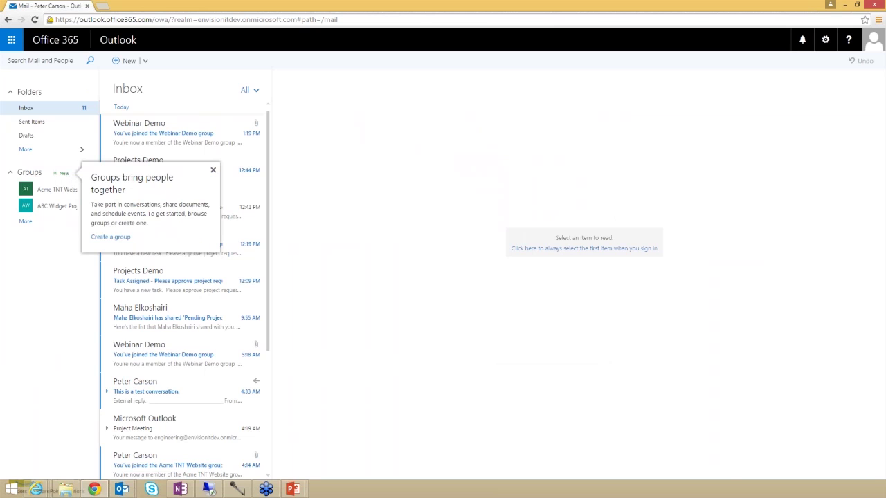
click(118, 244)
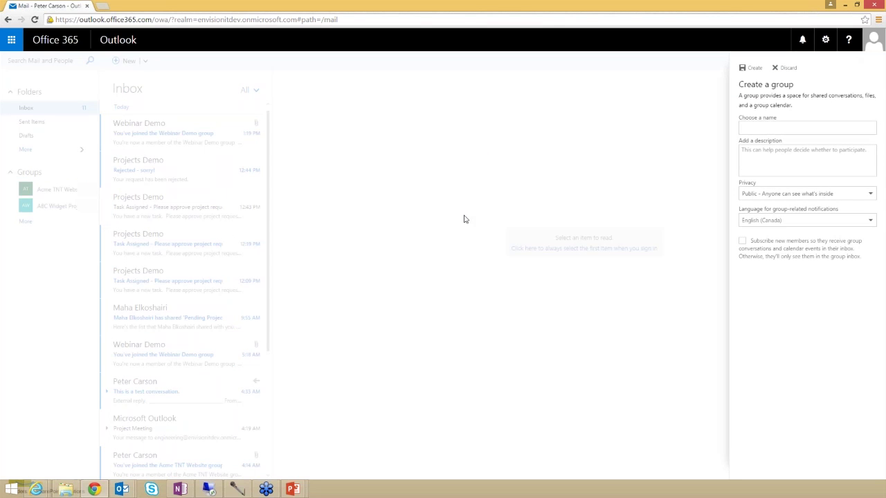
text(De)
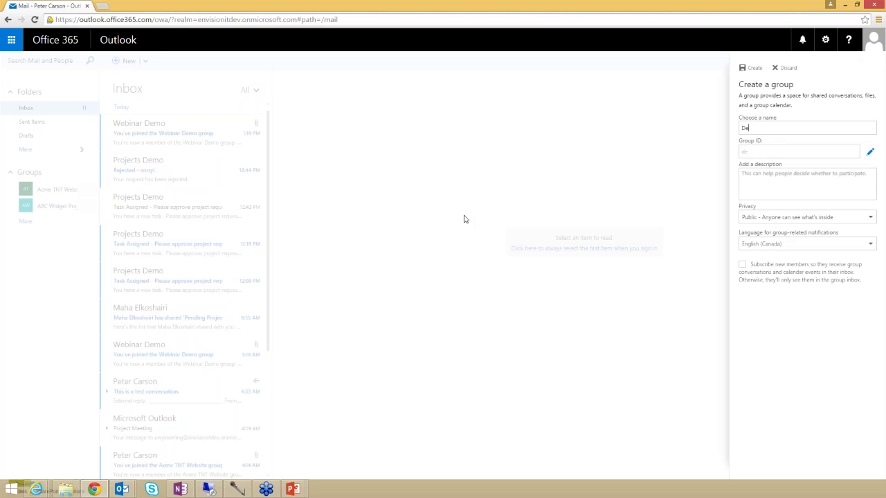
text(mo Group)
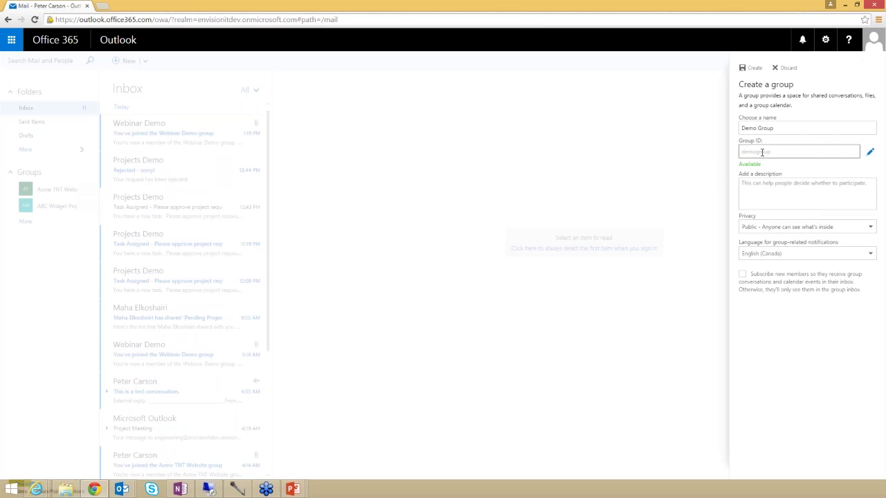
click(760, 196)
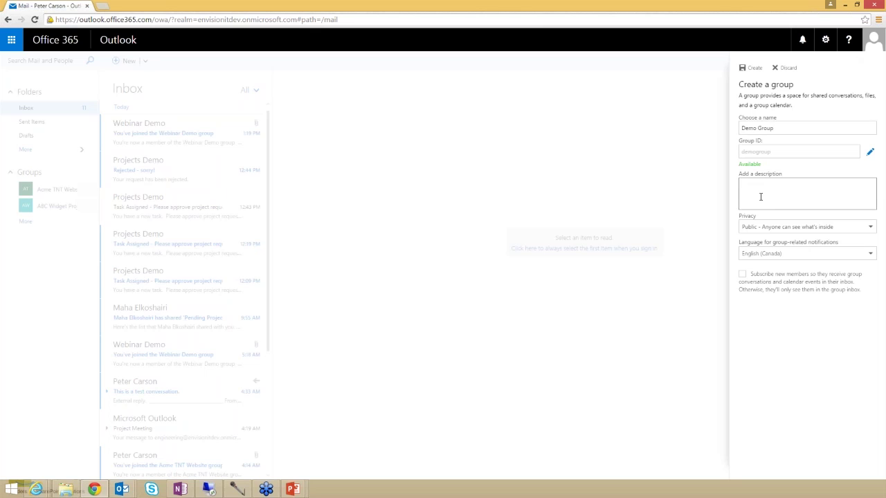
click(795, 231)
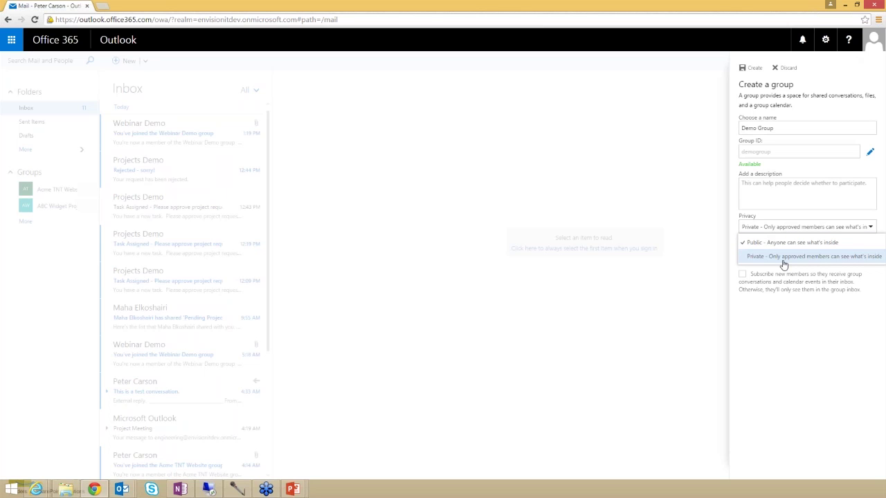
click(792, 242)
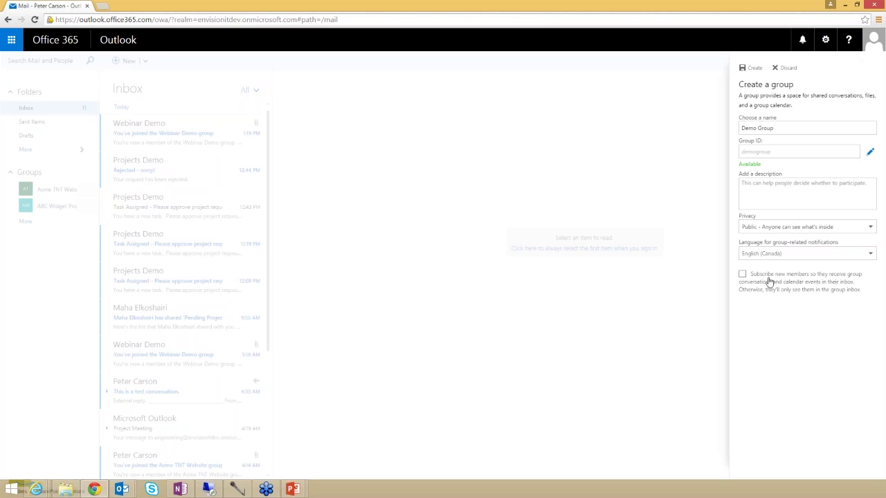
click(752, 69)
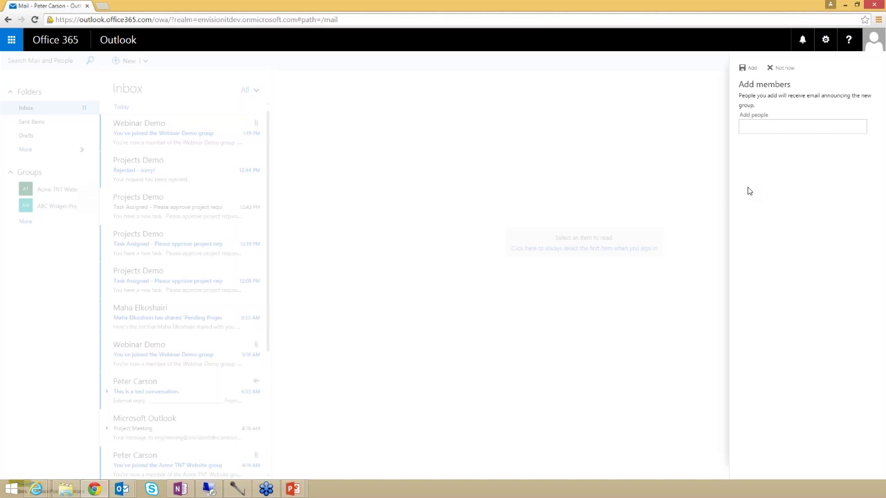
Add the suggested colleague from the organization as a member of the new Demo Group
text(peter)
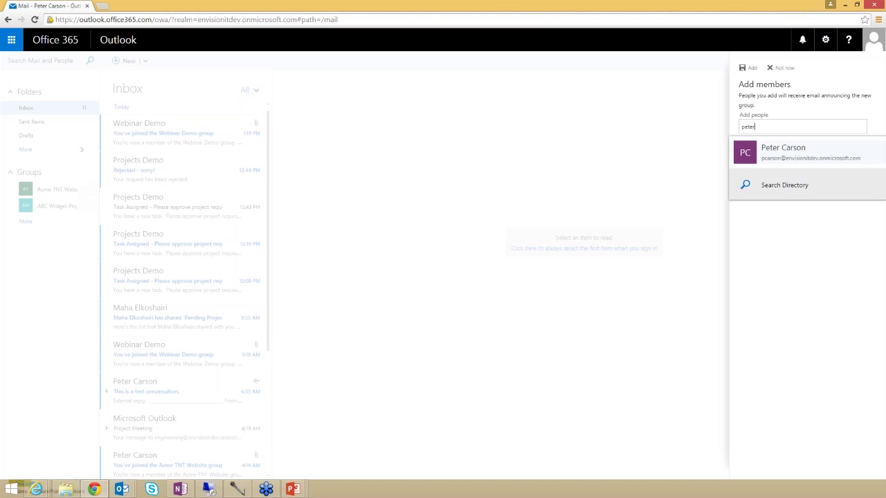
key(Return)
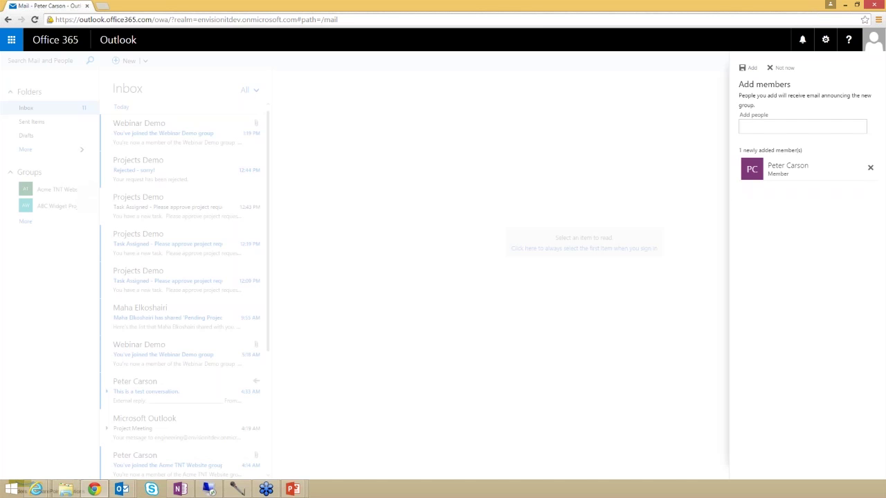
click(751, 67)
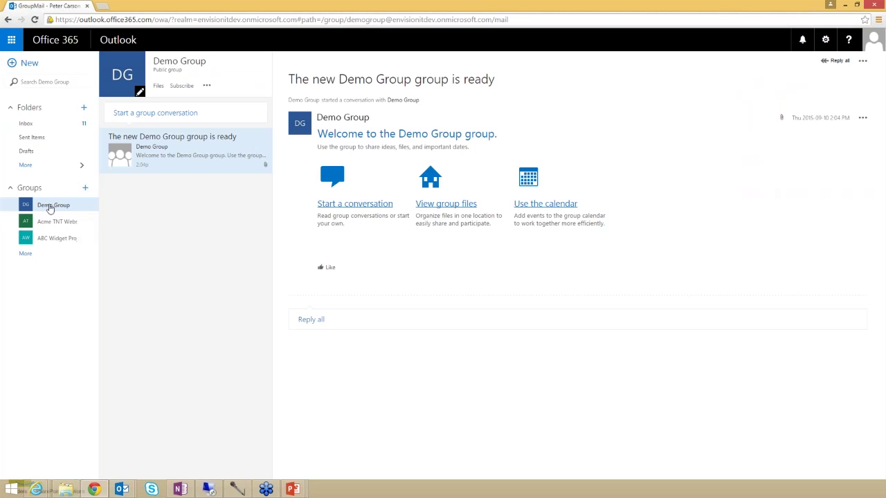
Send a Demo Group conversation reading "This is a test", also addressed to a colleague's internal account and external e-mail address
click(153, 115)
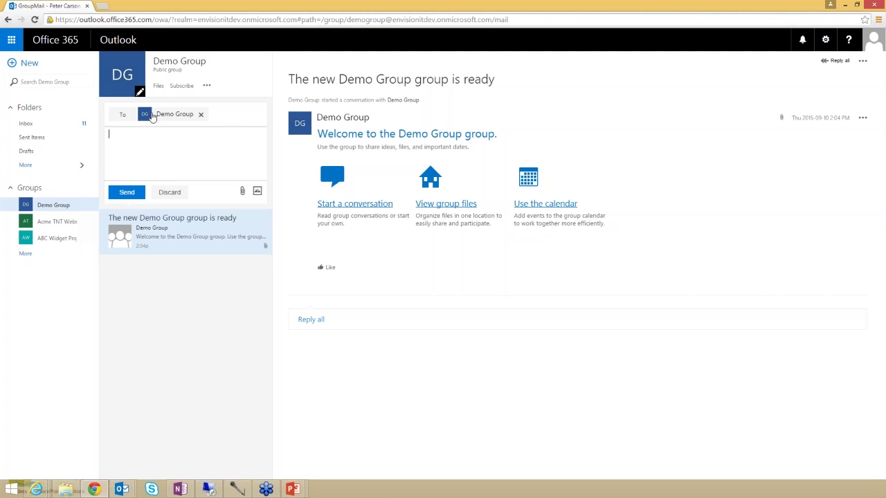
click(228, 115)
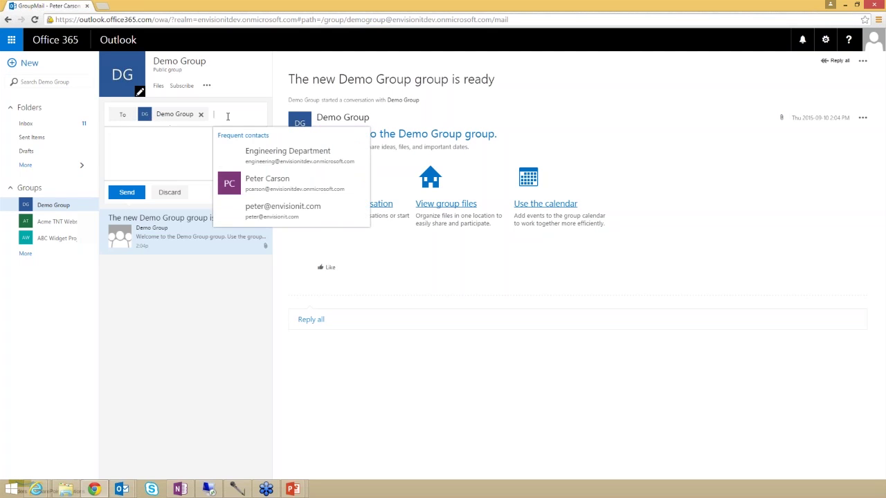
text(peter)
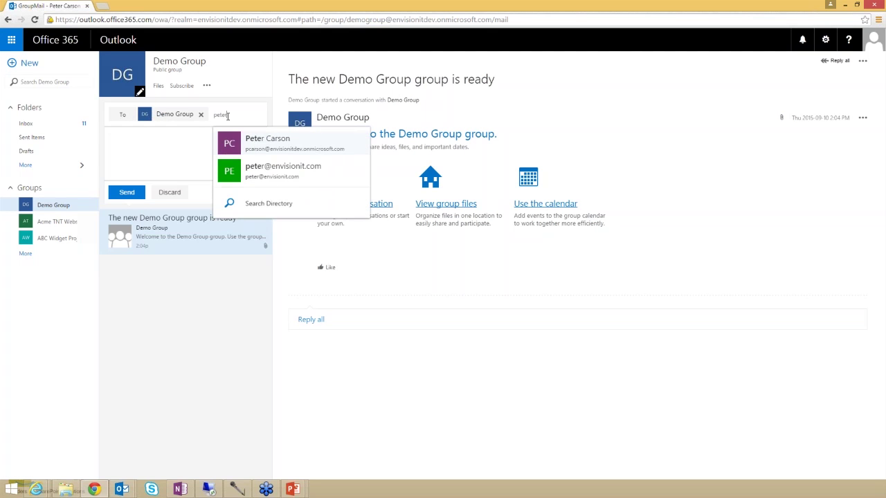
click(262, 141)
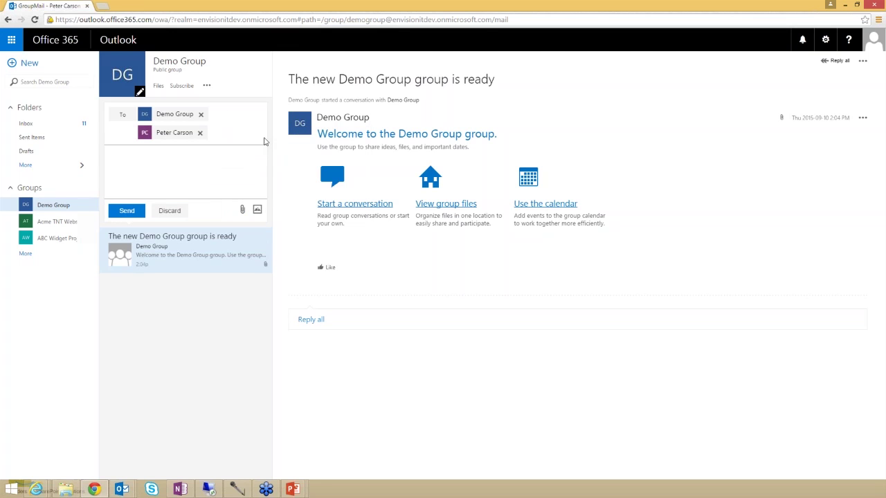
text(peter)
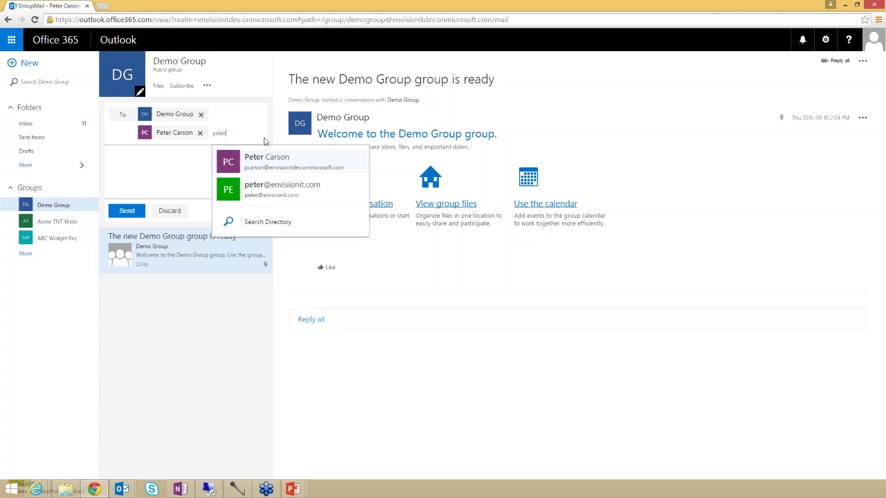
click(268, 192)
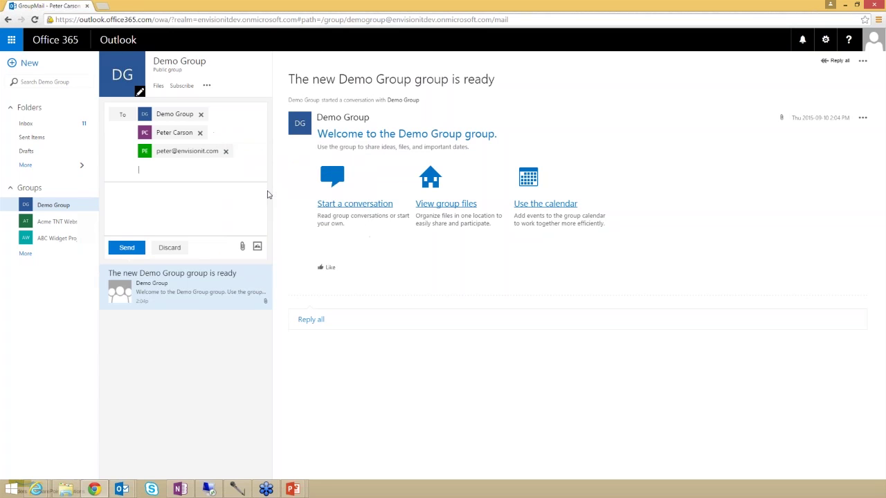
click(132, 196)
text(This is a test)
click(119, 249)
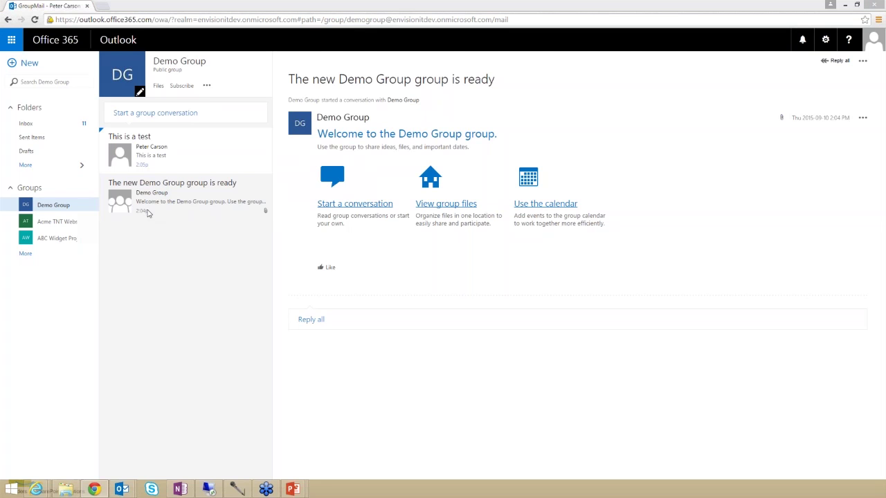
Examine the received "This is a test" message and Demo Group's e-mail address on its contact card in desktop Outlook, closing both
click(148, 213)
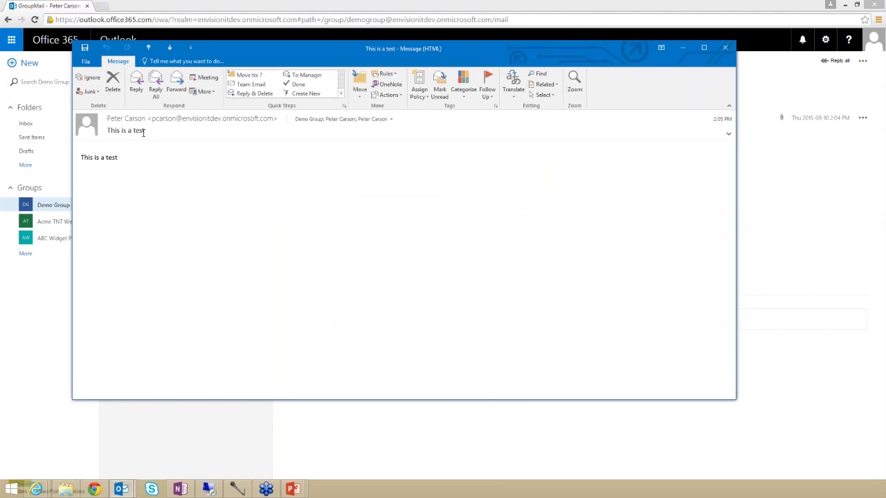
click(308, 120)
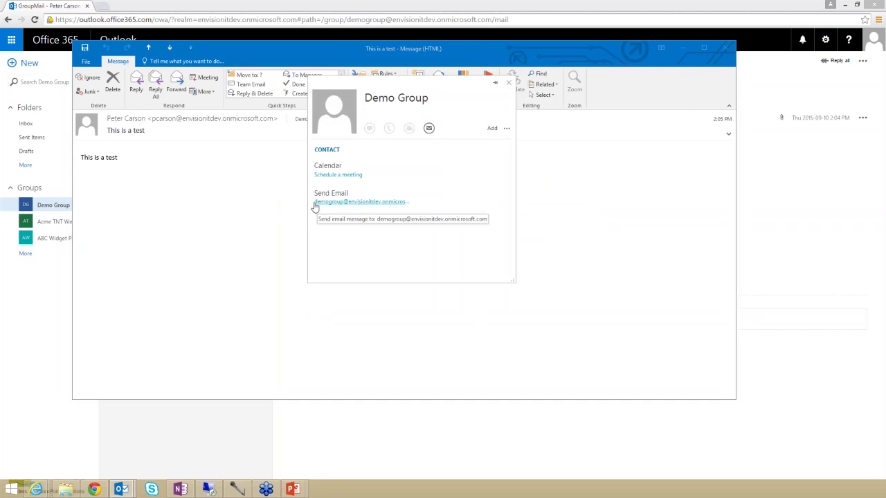
drag(315, 205, 354, 206)
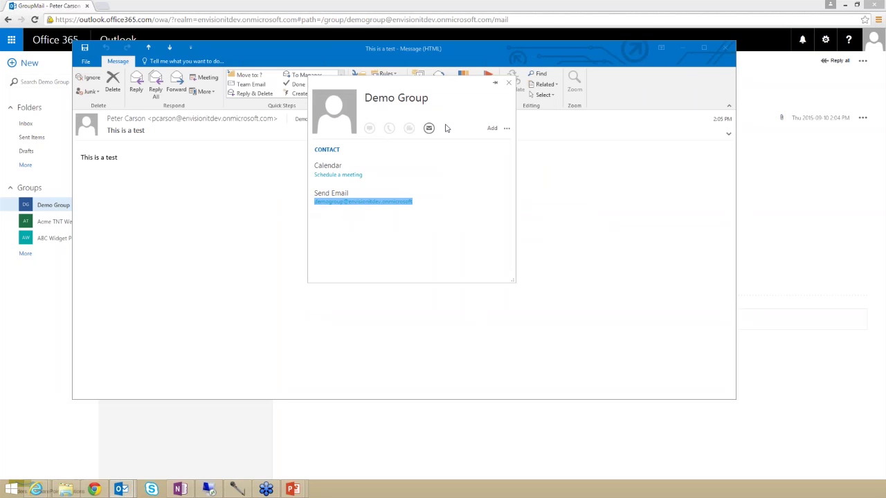
click(510, 84)
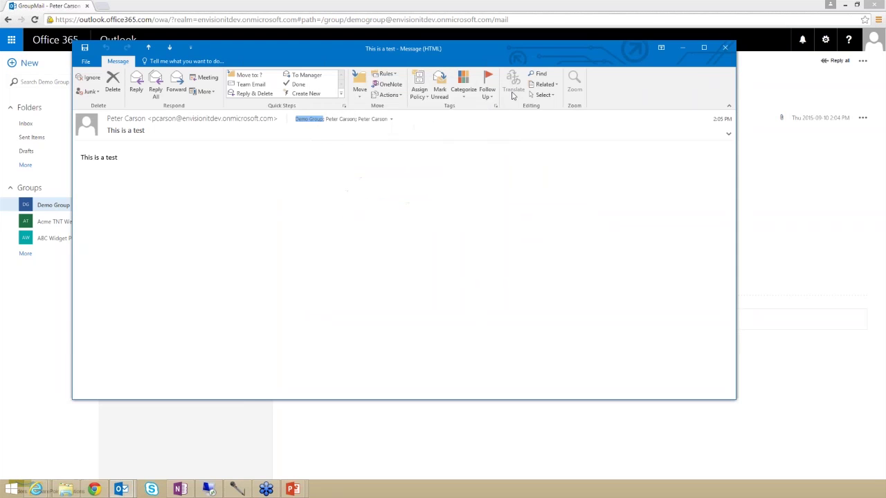
click(725, 48)
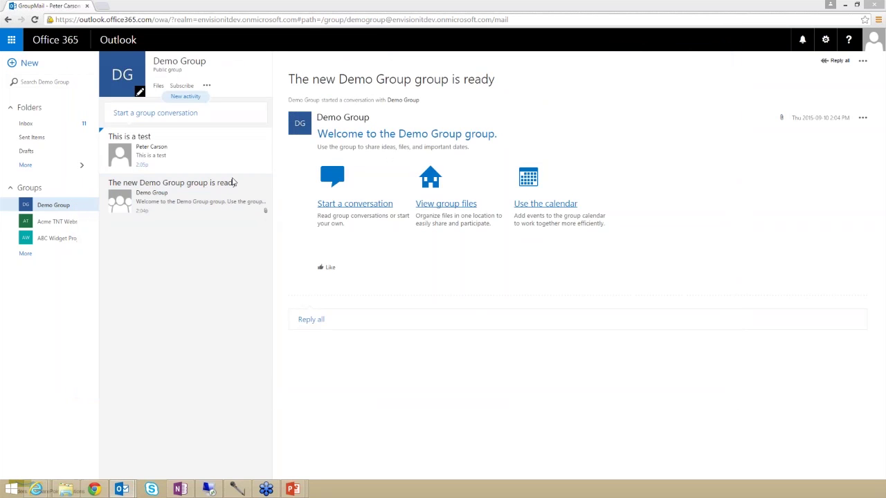
Edit Demo Group to let people outside the organization email the group, and save the change
click(208, 89)
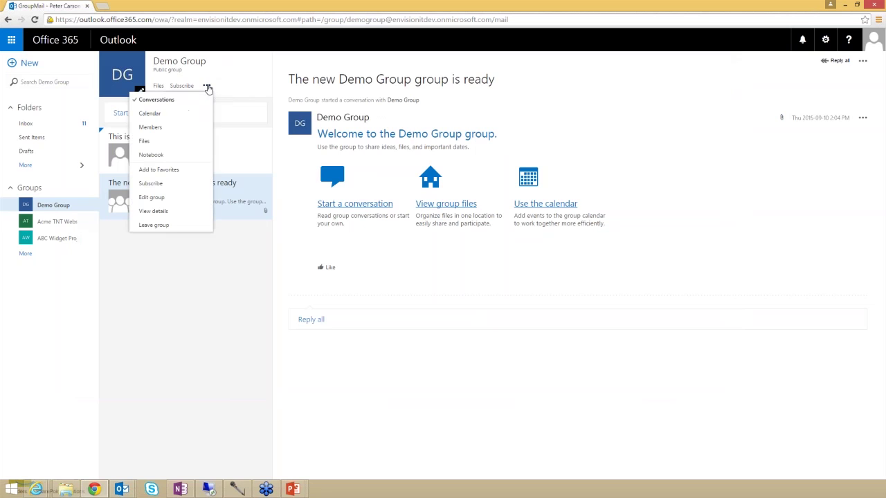
click(156, 197)
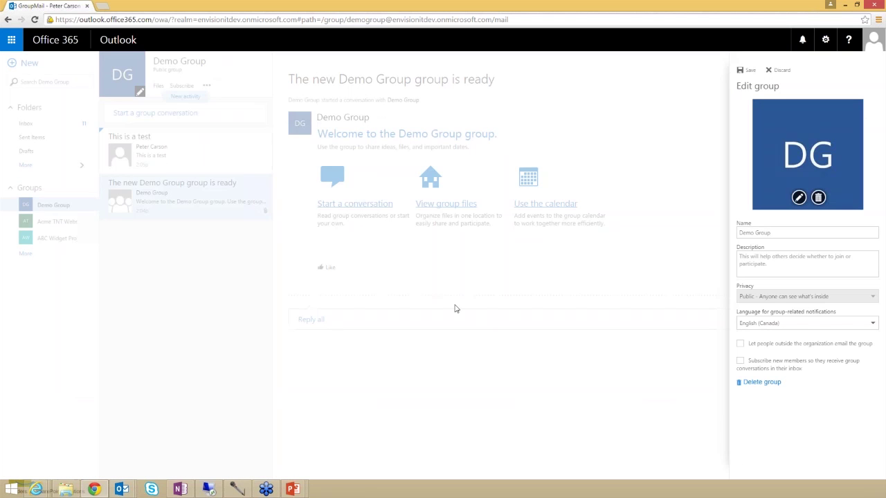
click(741, 344)
click(743, 70)
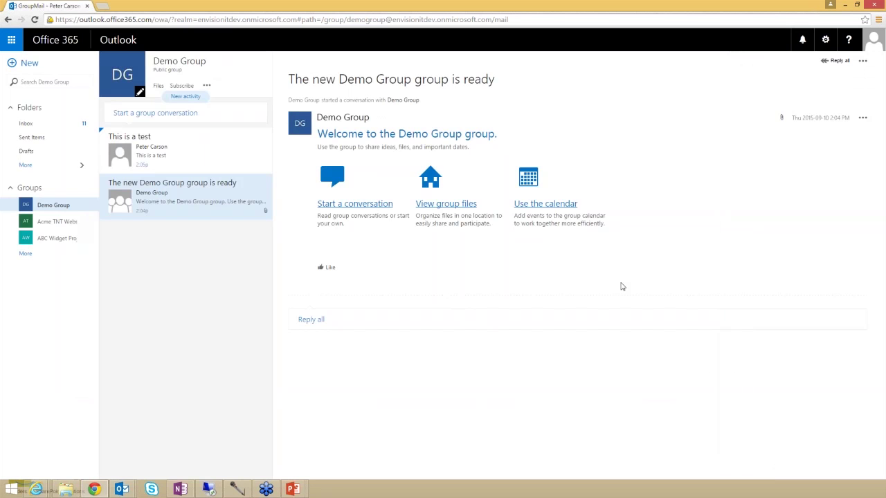
In desktop Outlook, reply to all recipients of the "This is a test" message with "This is my reply." and close the original message
key(super+d)
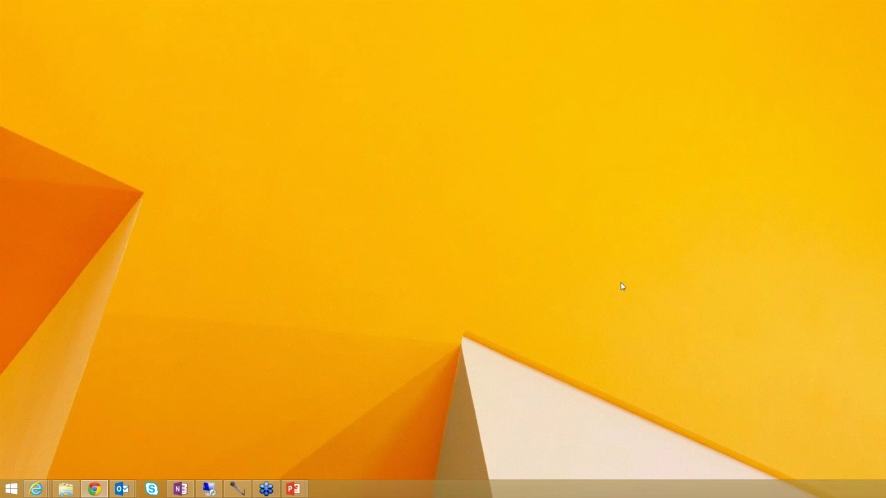
key(super+d)
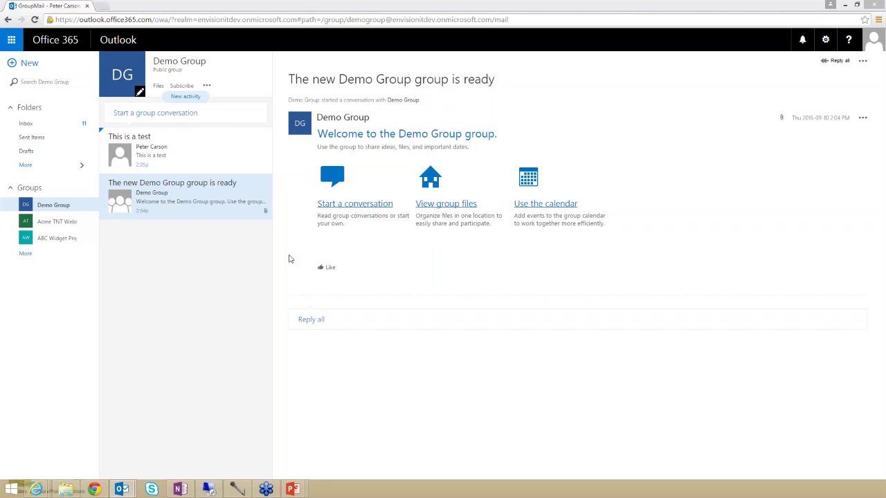
key(alt+Tab)
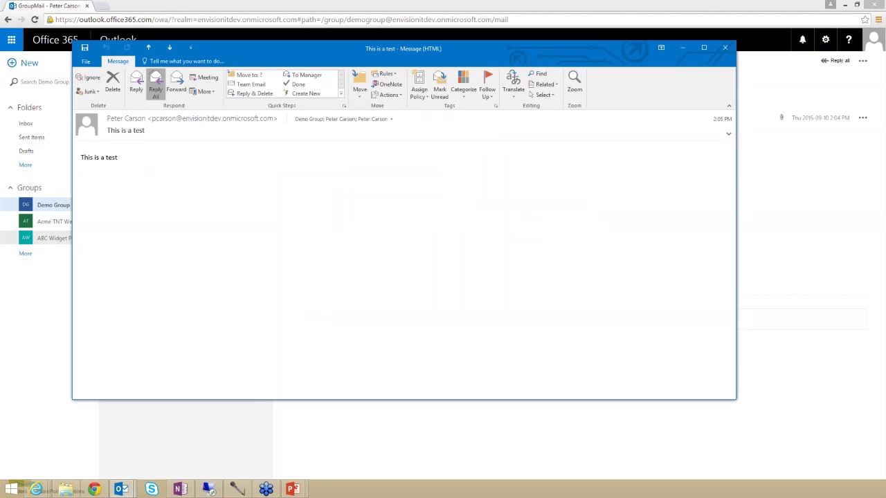
click(155, 84)
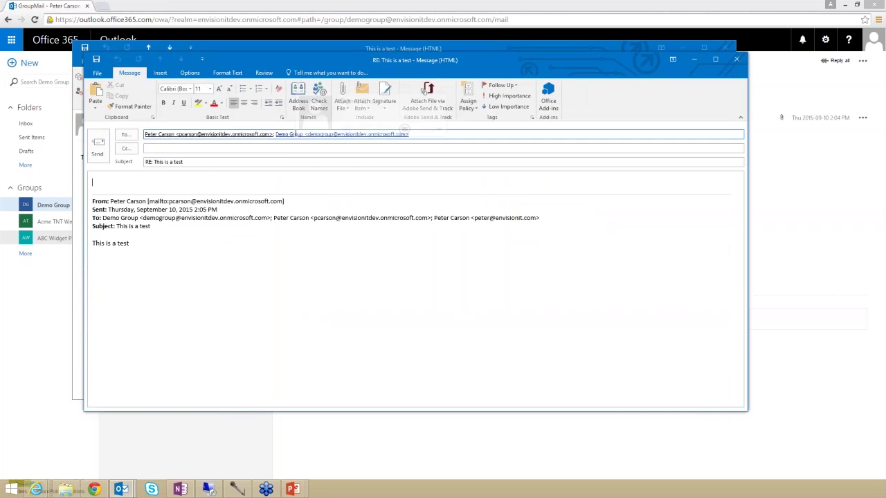
click(296, 133)
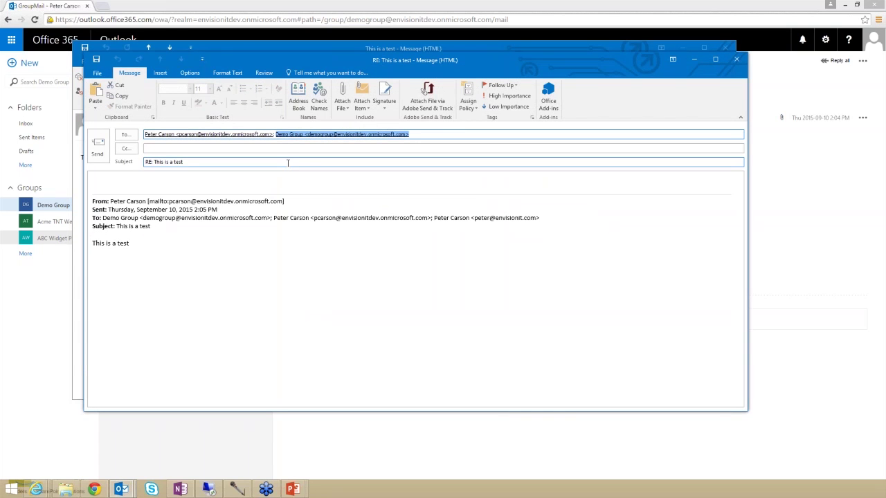
click(144, 178)
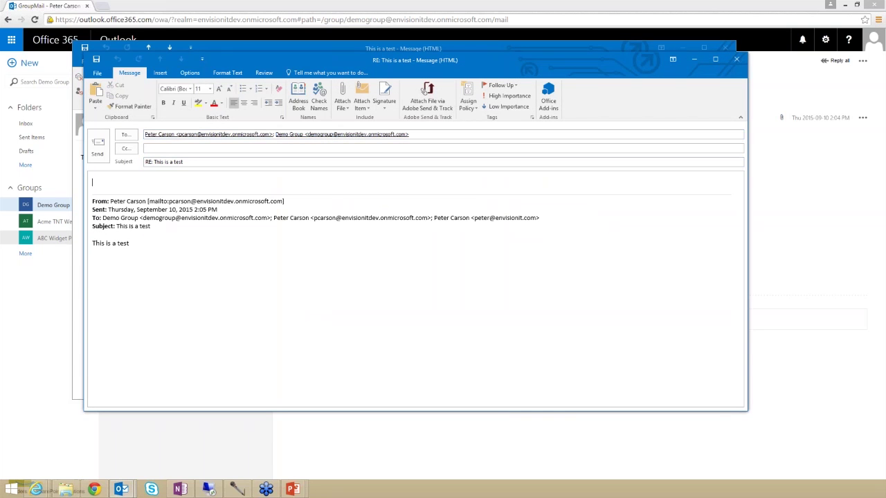
text(This is my reply.)
click(98, 147)
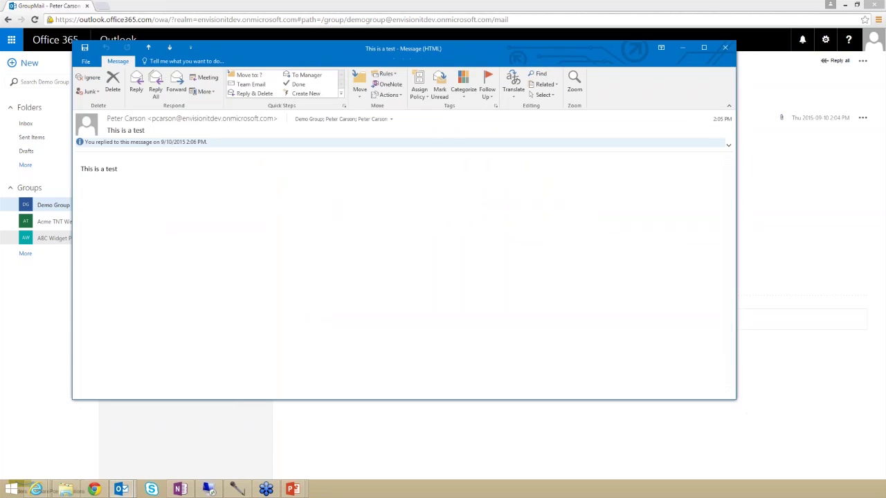
click(724, 47)
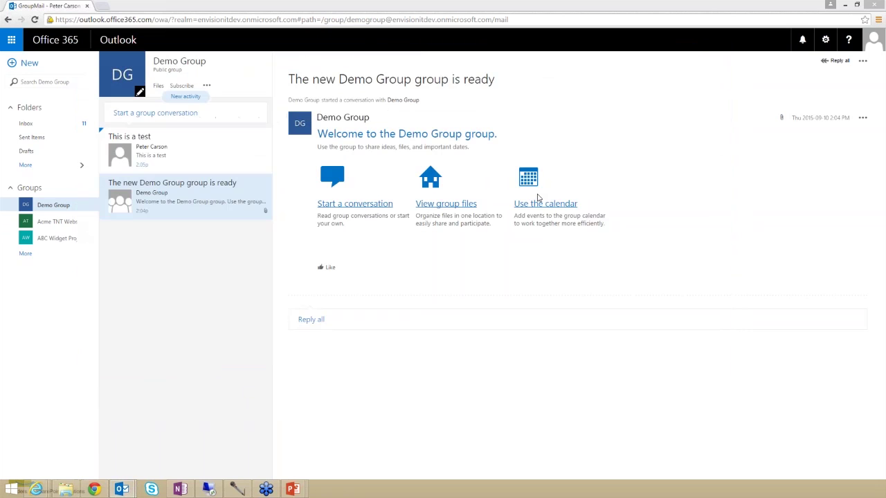
In Outlook on the web, view Demo Group's "This is a test" conversation and the group's calendar
click(177, 162)
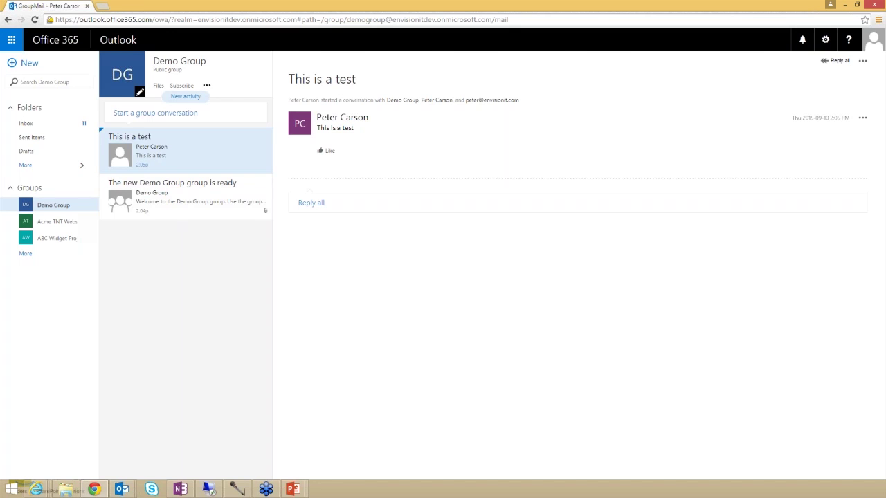
click(206, 86)
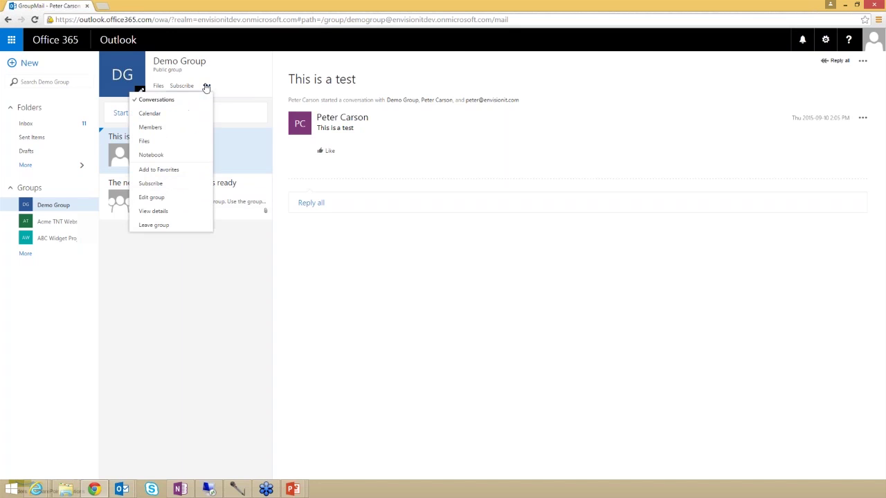
click(163, 112)
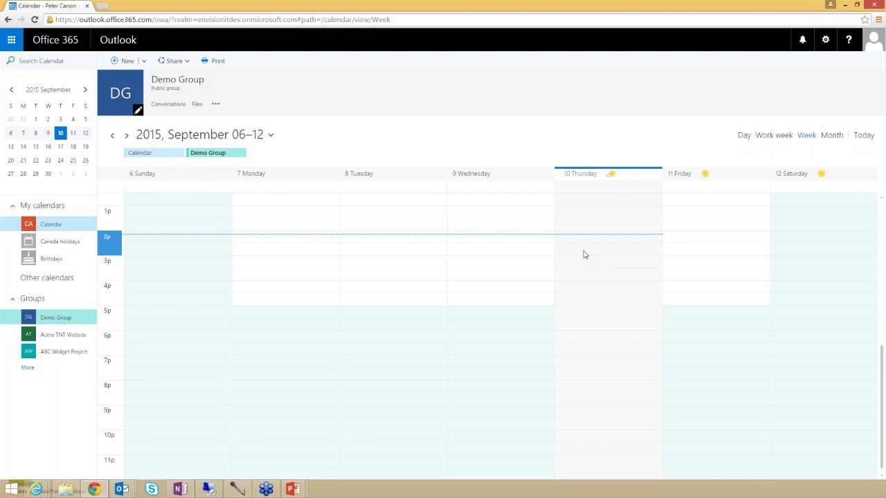
View Demo Group's shared files and its OneNote notebook, then return to the group's files page
click(196, 105)
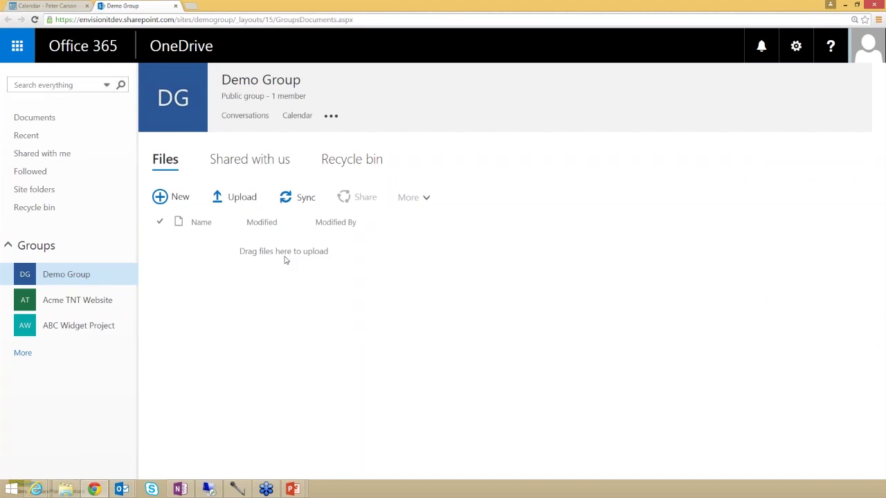
click(331, 115)
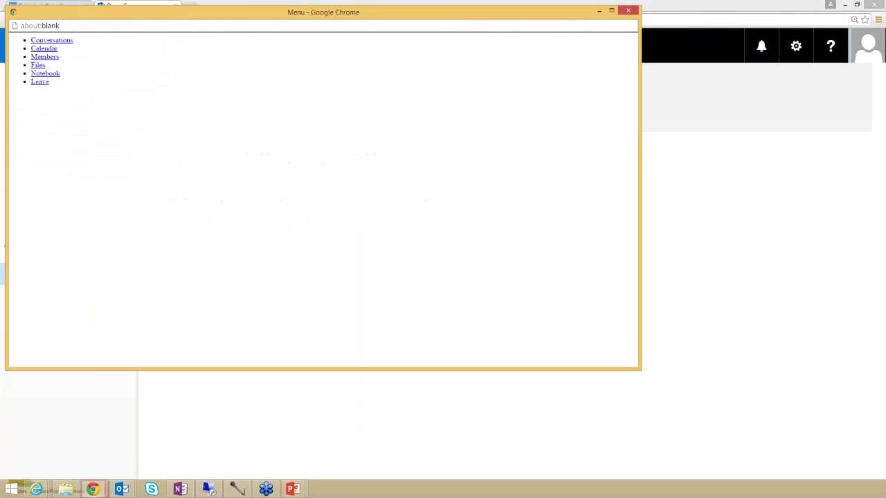
click(628, 10)
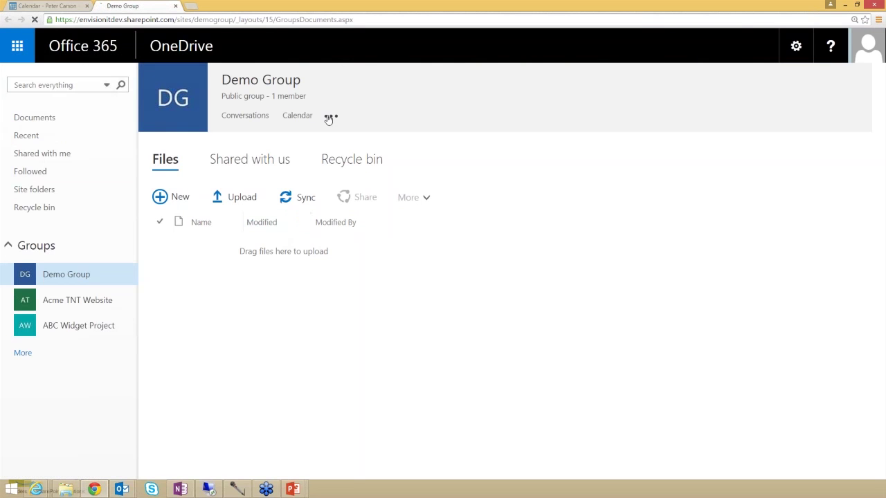
click(331, 116)
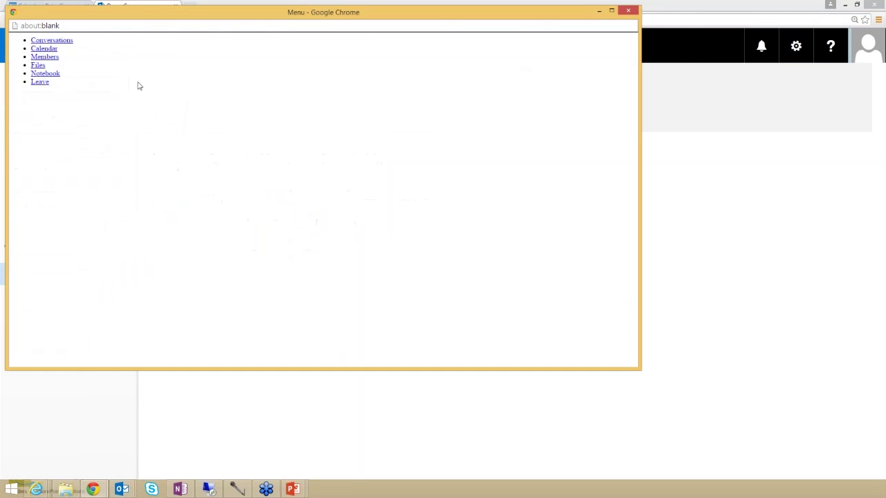
click(50, 74)
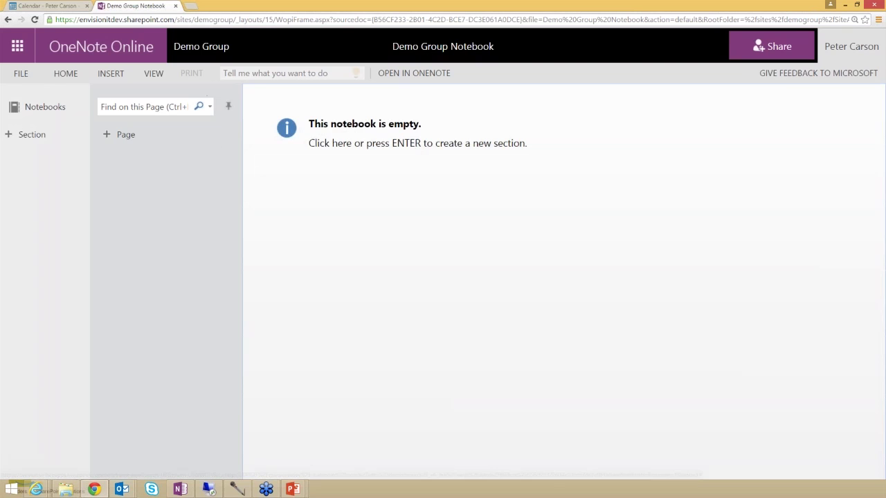
click(200, 58)
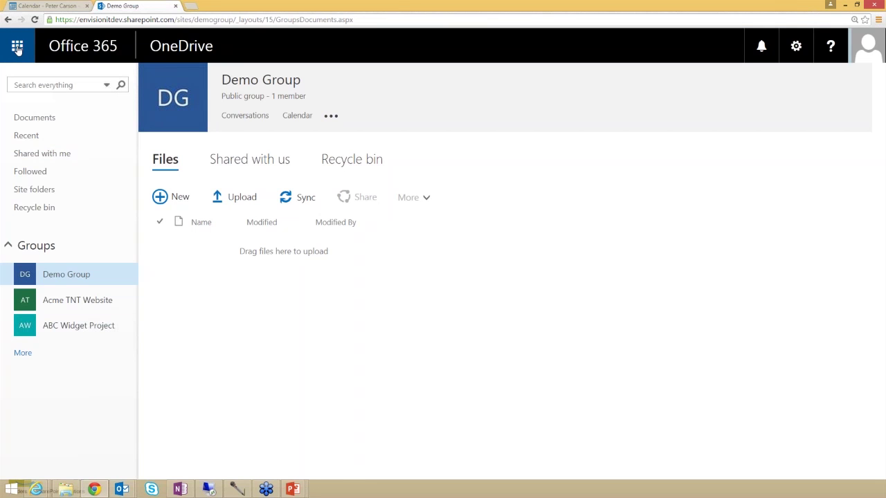
Open the Projects Demo site from the Office 365 apps and display the app list again there
click(17, 47)
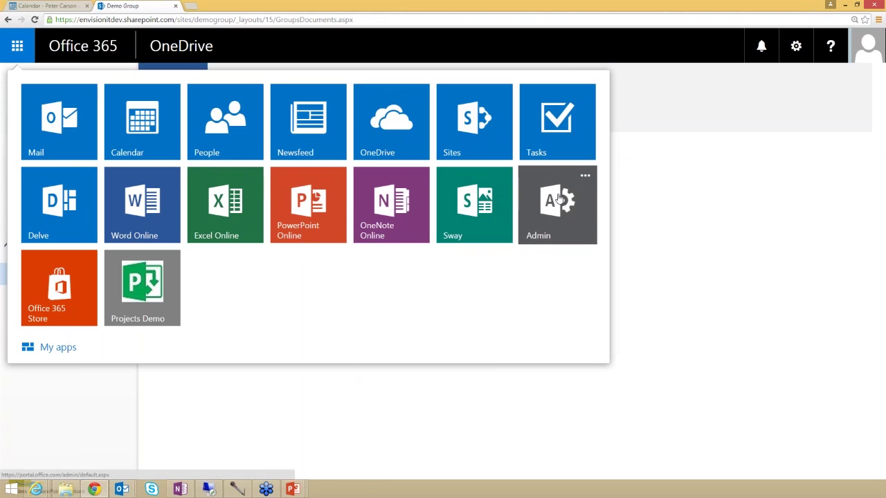
click(129, 286)
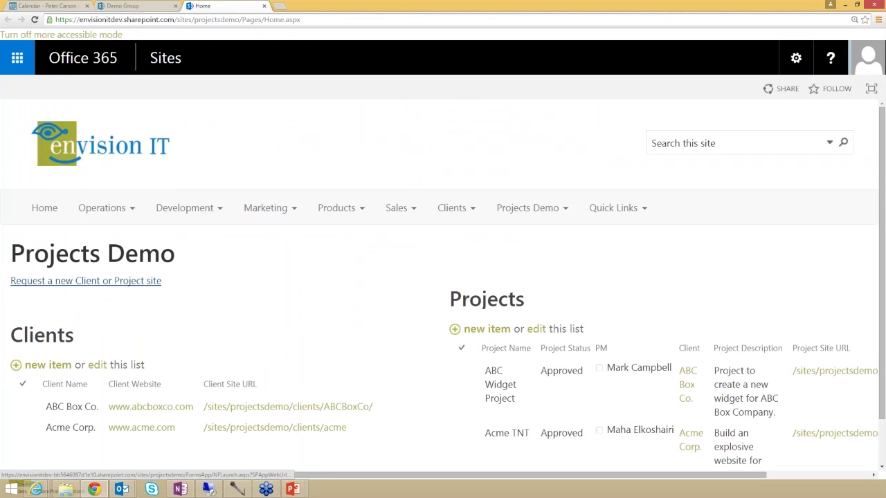
click(21, 66)
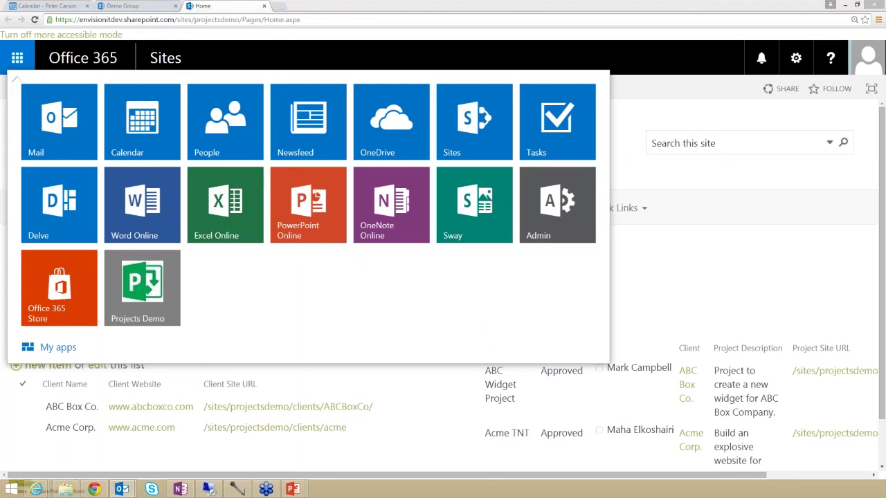
Switch to the PowerPoint slide show and advance to the "Project Management Site Wish List" slide
key(alt+Tab)
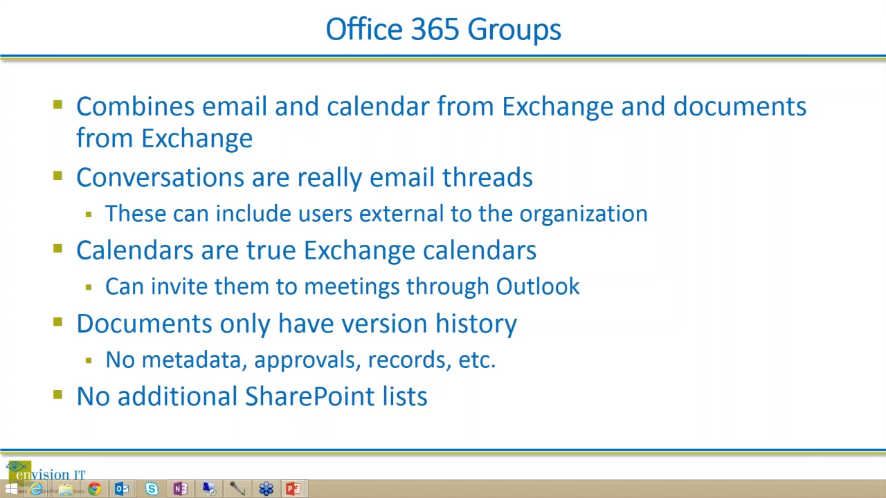
key(Right)
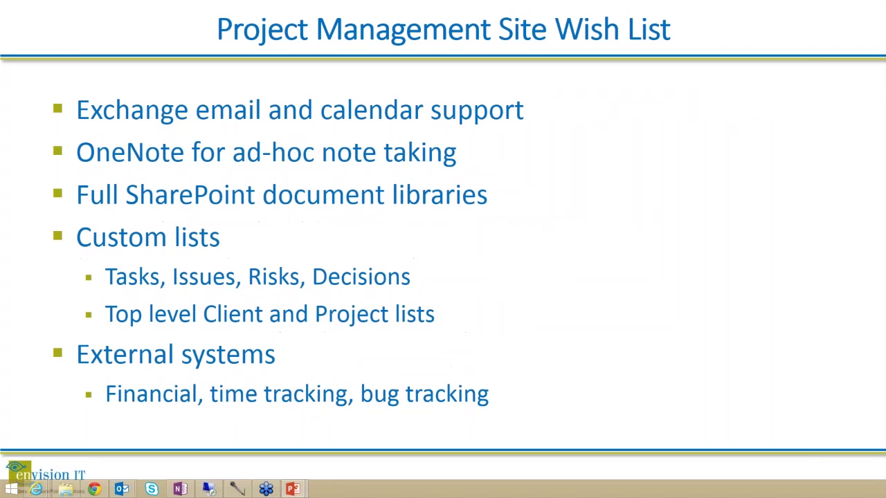
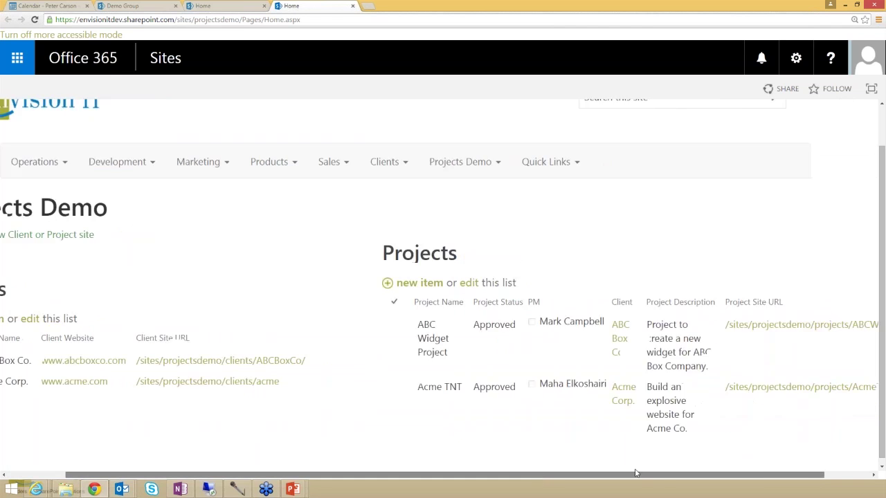
Open the Acme TNT project site from the Projects list and set the browser zoom to 100%
click(713, 390)
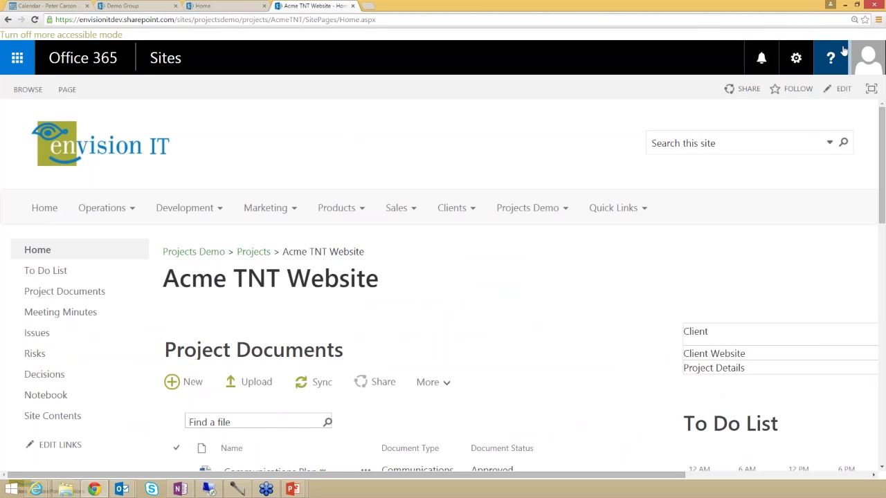
click(877, 19)
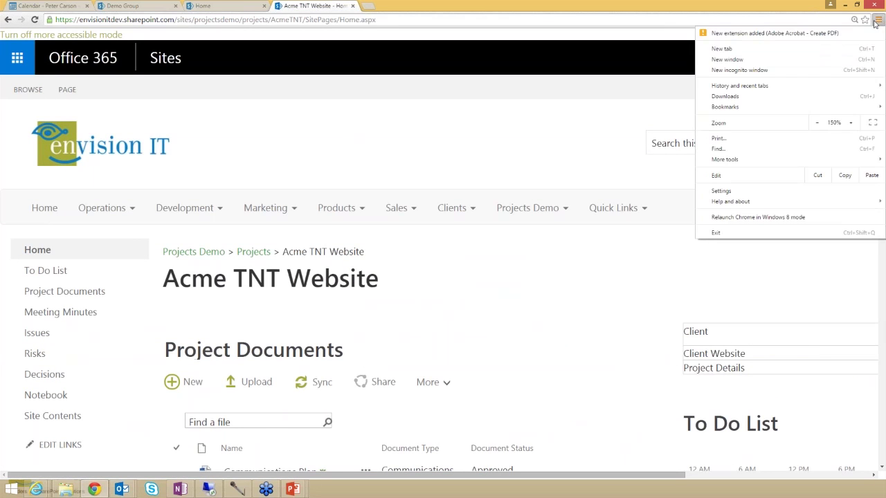
click(818, 123)
click(819, 123)
click(818, 124)
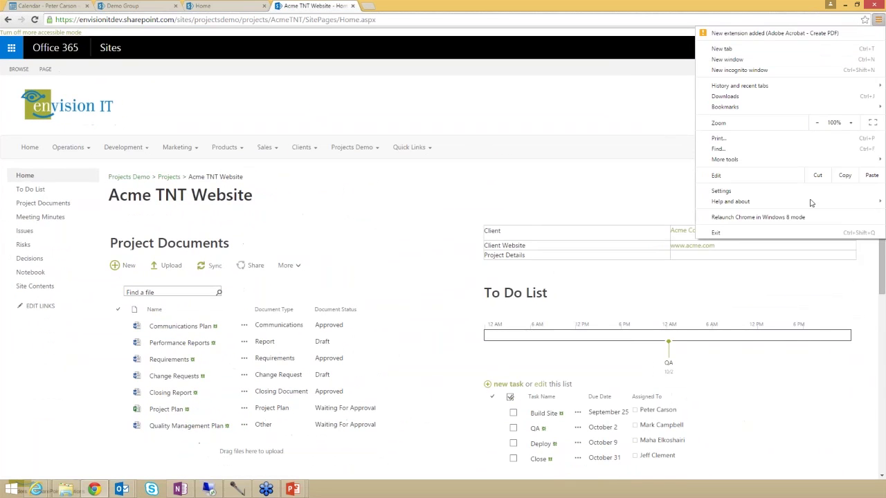
click(655, 39)
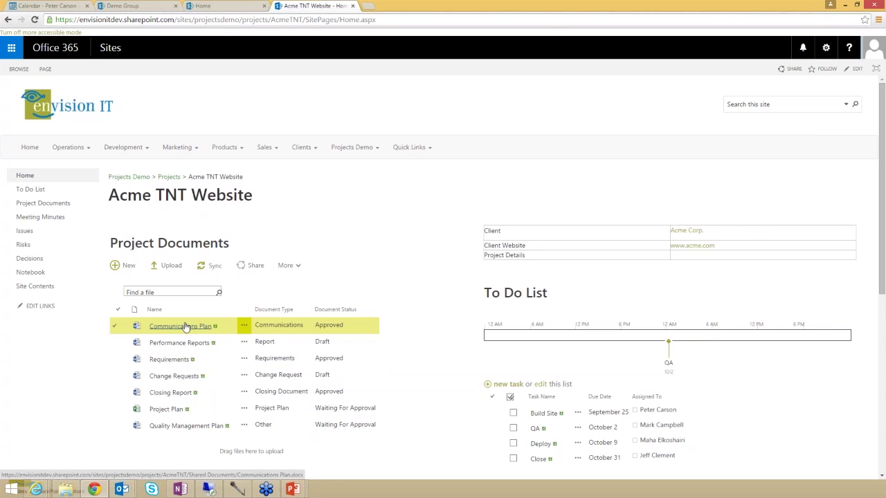
Examine the new-file types offered for Project Documents and the project site's tasks, minutes, issues, risks, decisions, calendar and conversations
click(115, 266)
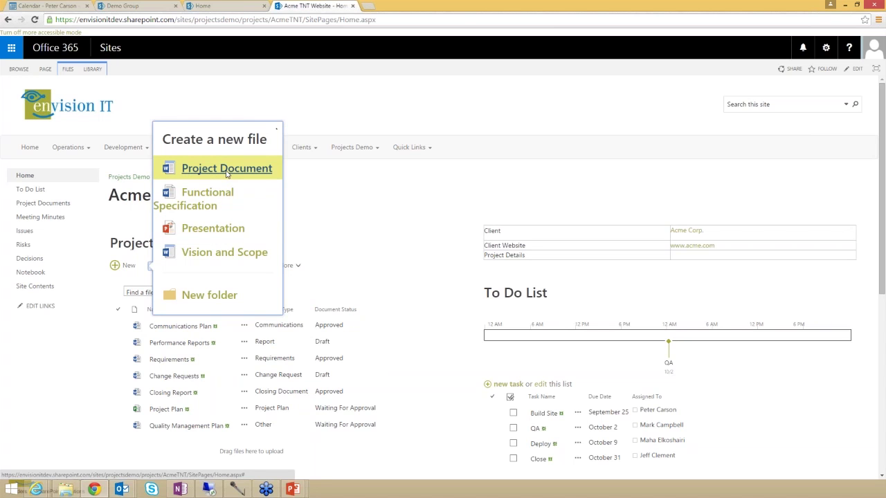
click(330, 192)
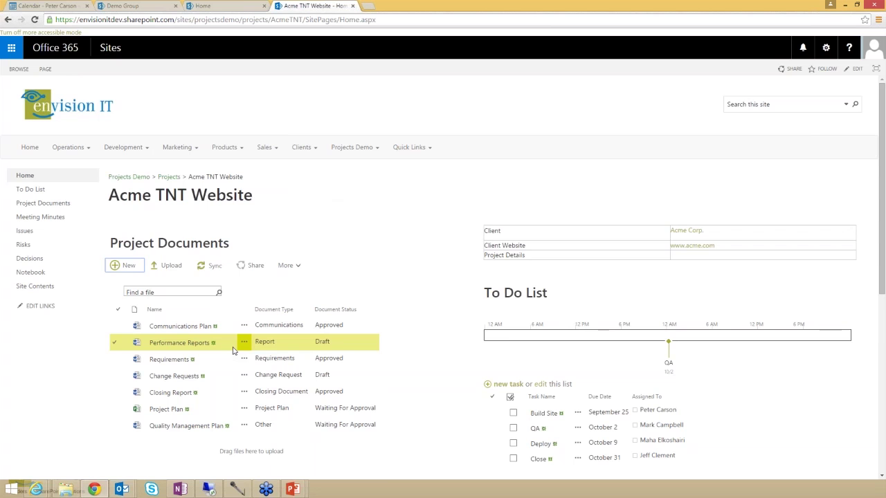
scroll(233, 351, down, 2)
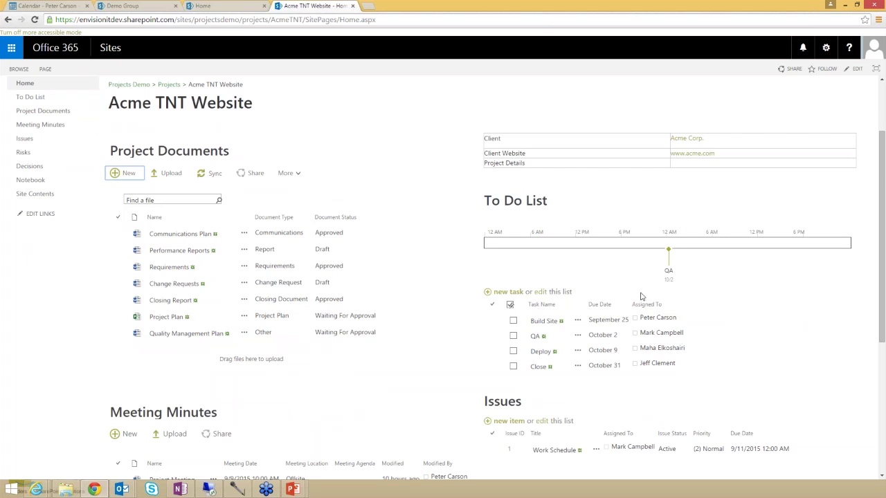
scroll(641, 297, down, 3)
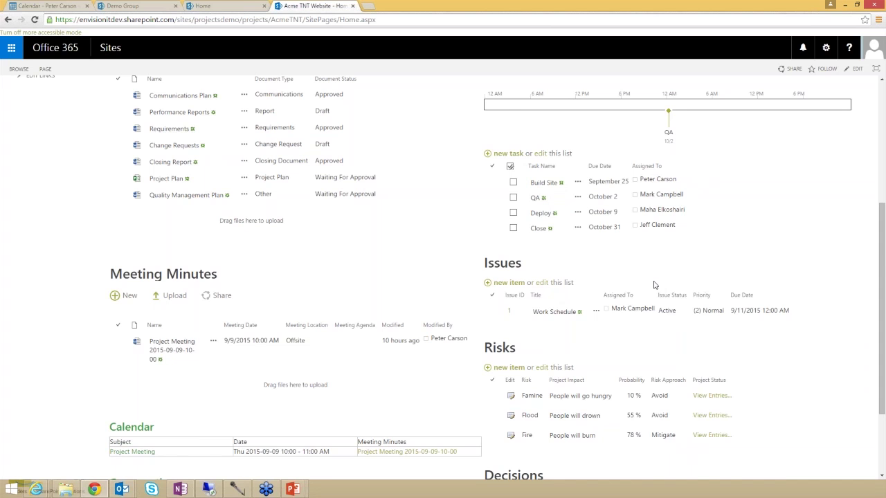
scroll(655, 284, down, 3)
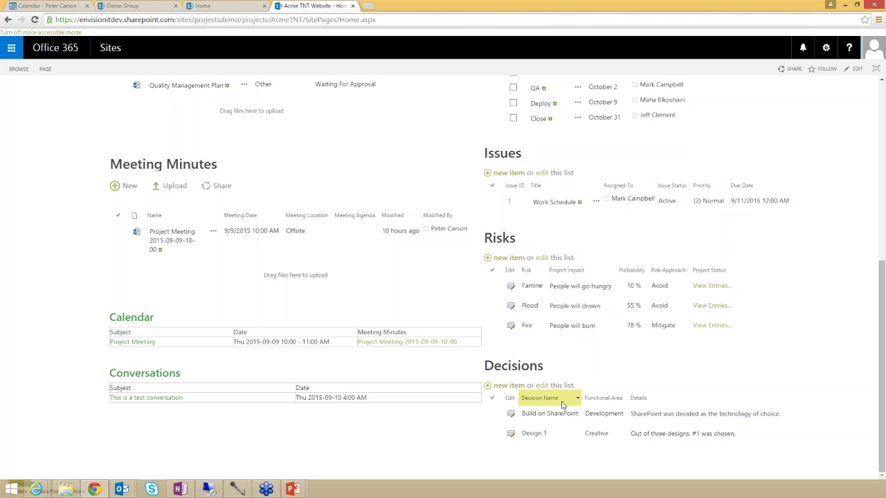
scroll(562, 405, up, 3)
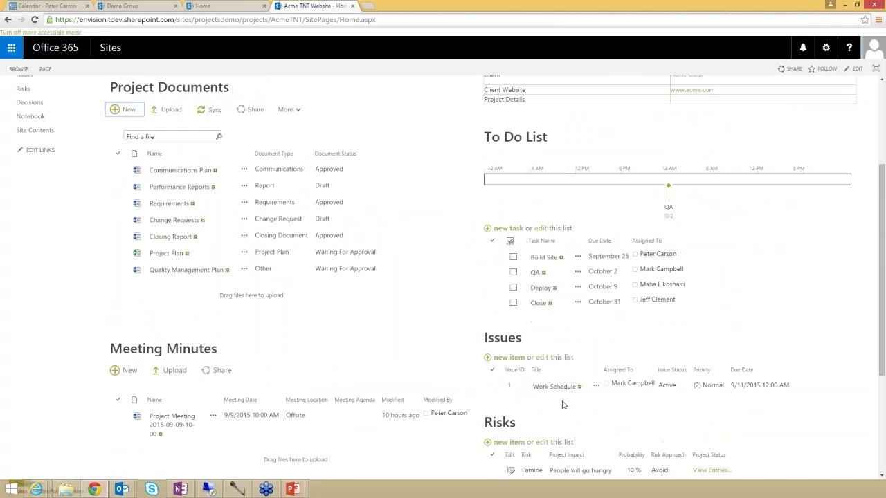
Open the To Do List's settings from the project site and examine the columns defined for the list
click(529, 142)
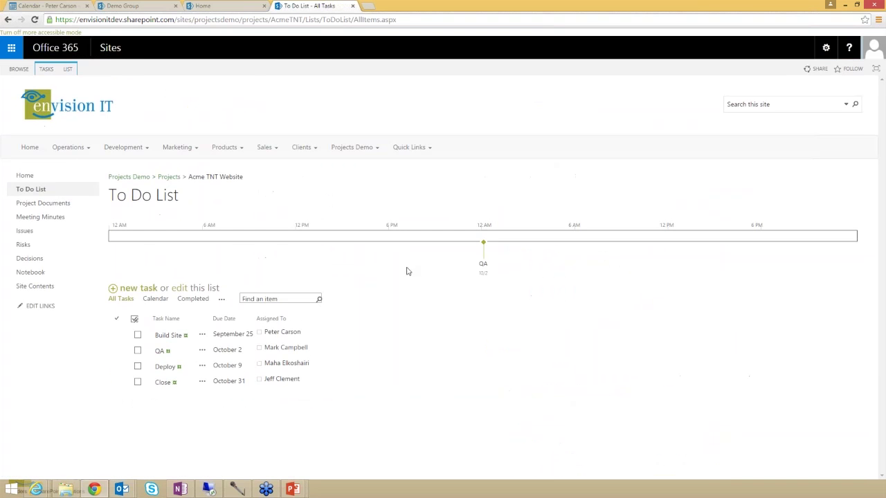
click(67, 70)
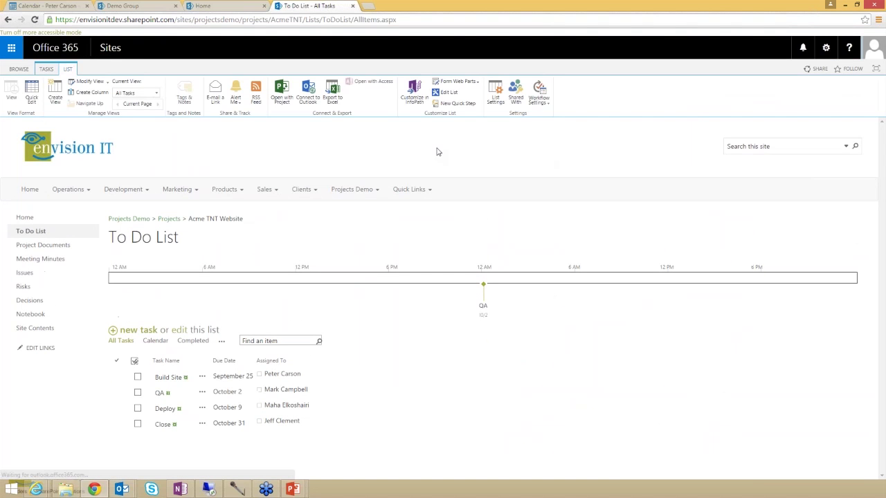
click(497, 95)
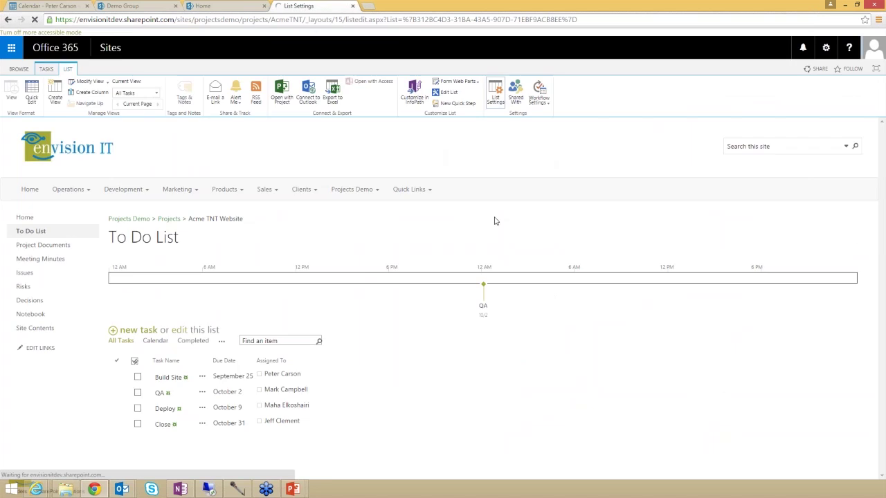
scroll(522, 306, down, 4)
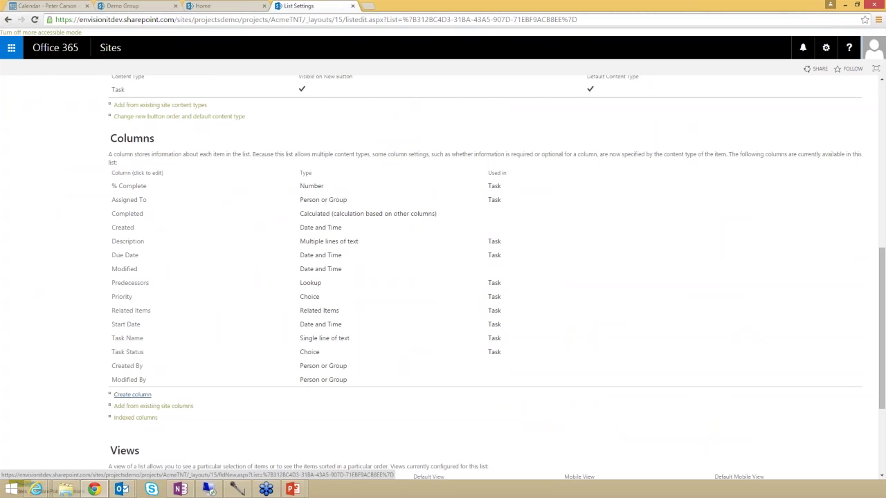
Examine the column types offered for a new To Do List column, selecting Choice, and return to the project home page without creating it
click(135, 397)
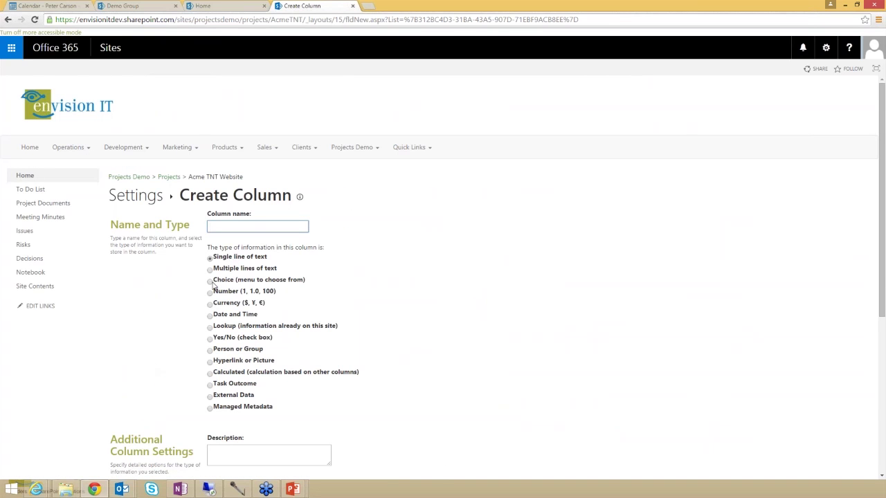
click(212, 281)
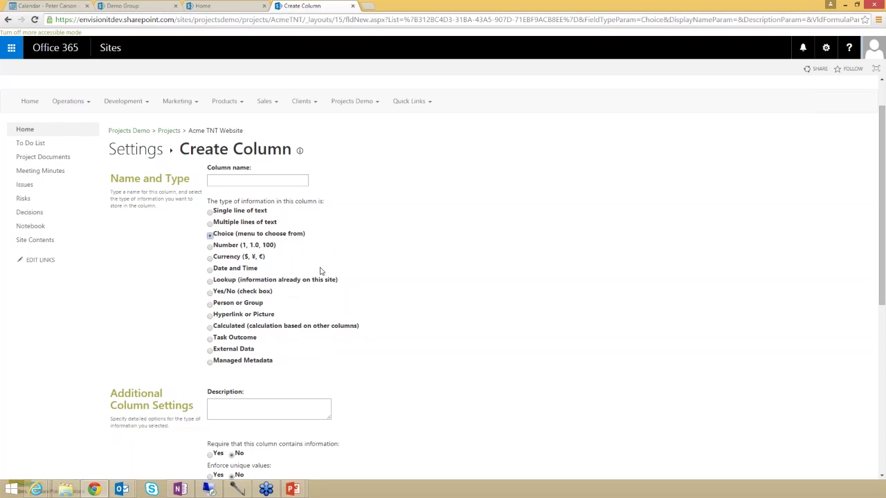
click(24, 130)
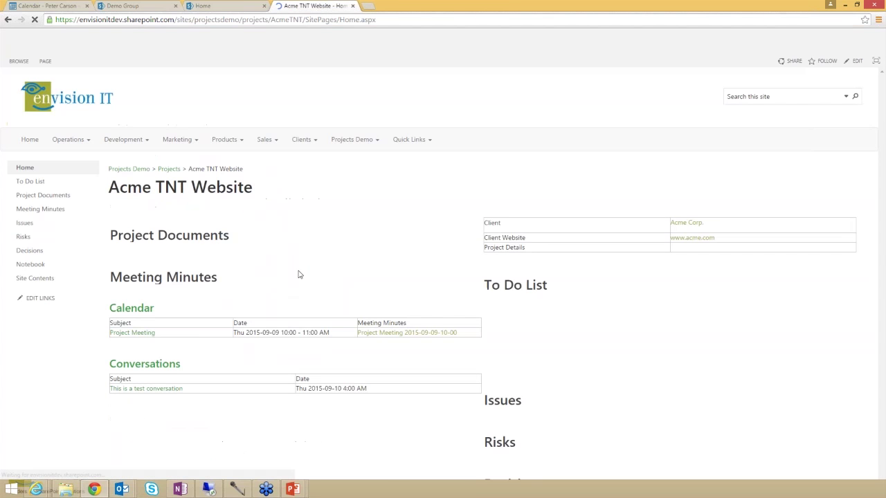
Examine the Acme TNT project home page from Project Documents and Meeting Minutes down to the Calendar and Conversations sections
scroll(379, 325, down, 2)
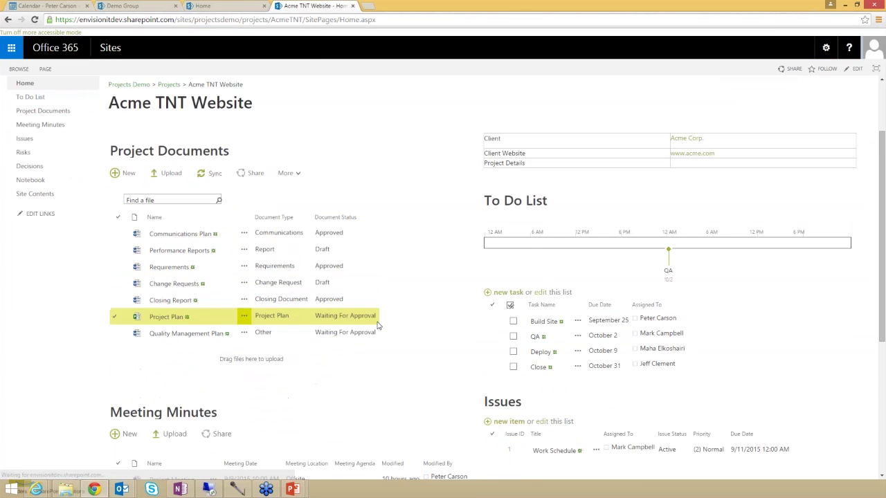
scroll(377, 326, down, 3)
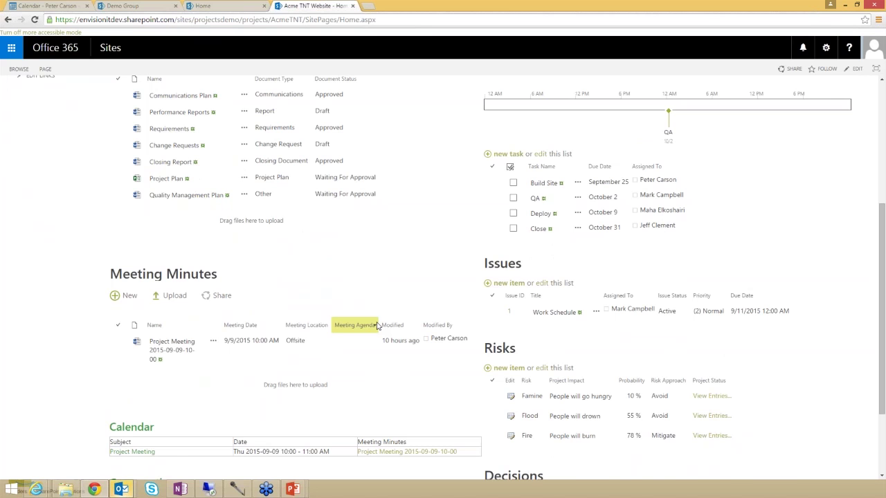
scroll(381, 326, down, 1)
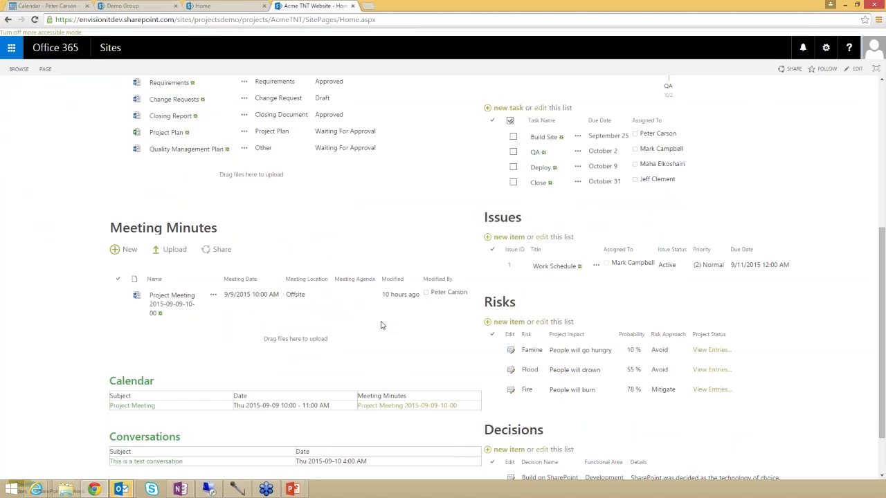
scroll(381, 325, up, 5)
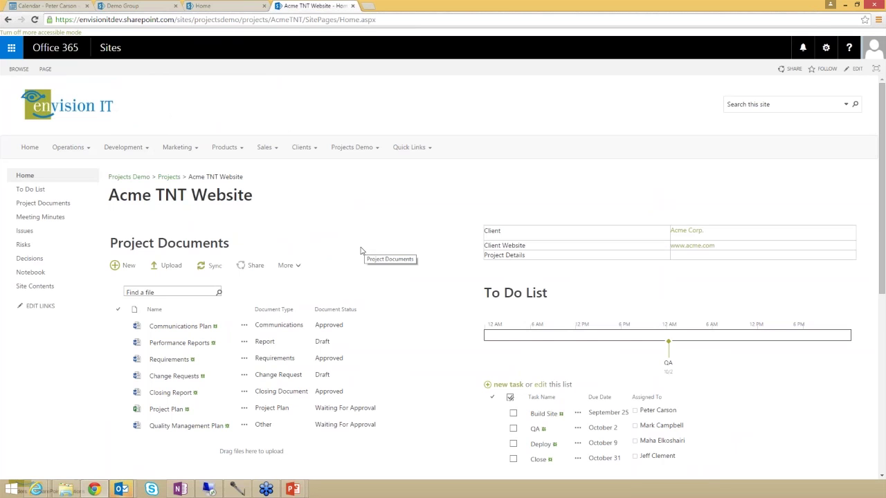
drag(259, 204, 130, 208)
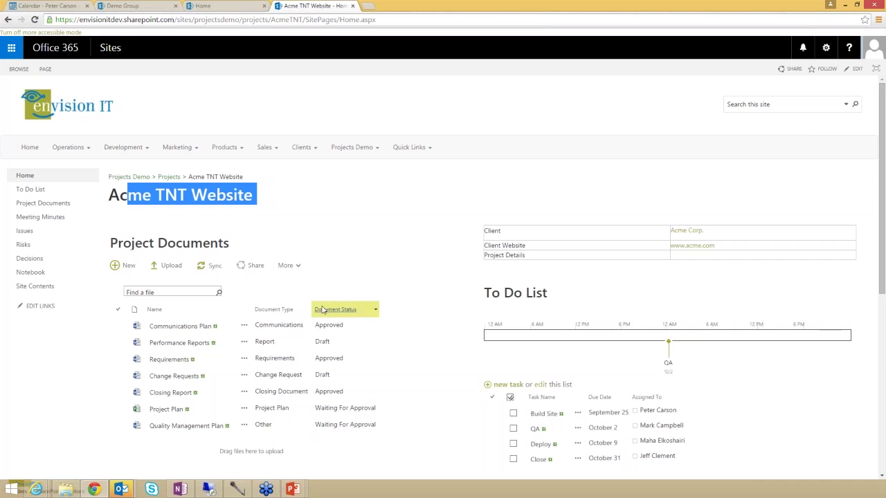
scroll(322, 310, down, 1)
scroll(322, 310, down, 2)
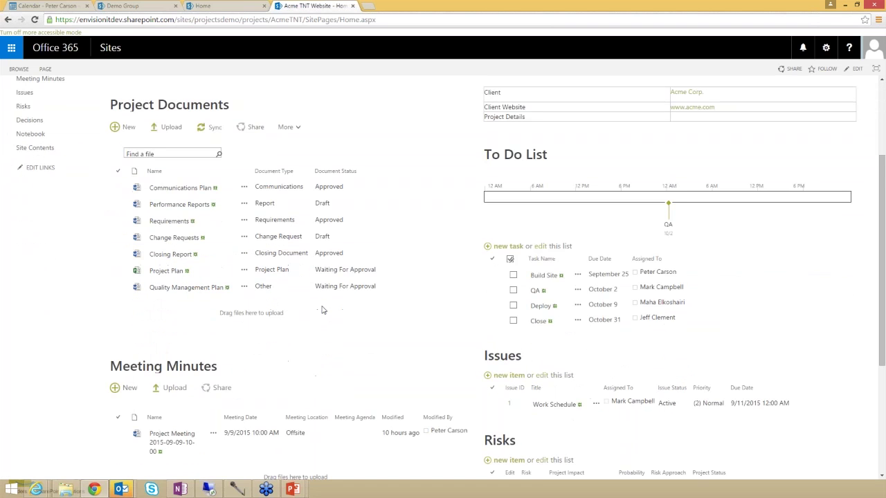
scroll(323, 310, down, 2)
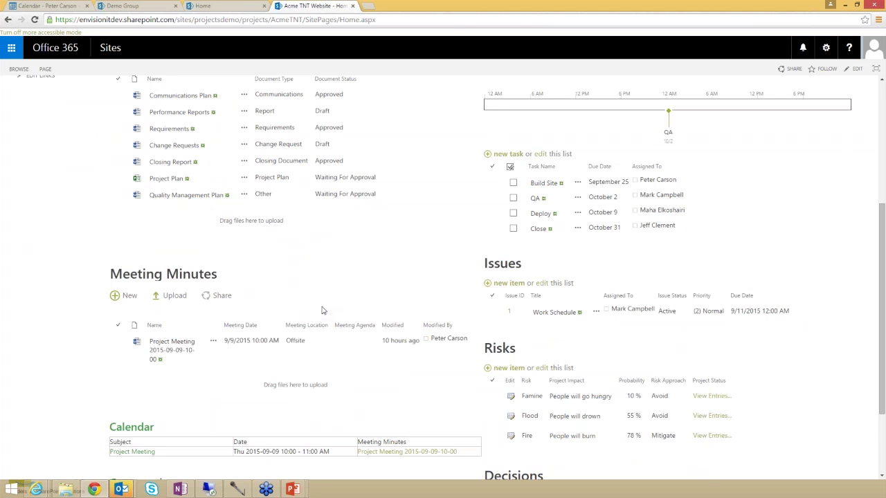
scroll(321, 311, down, 3)
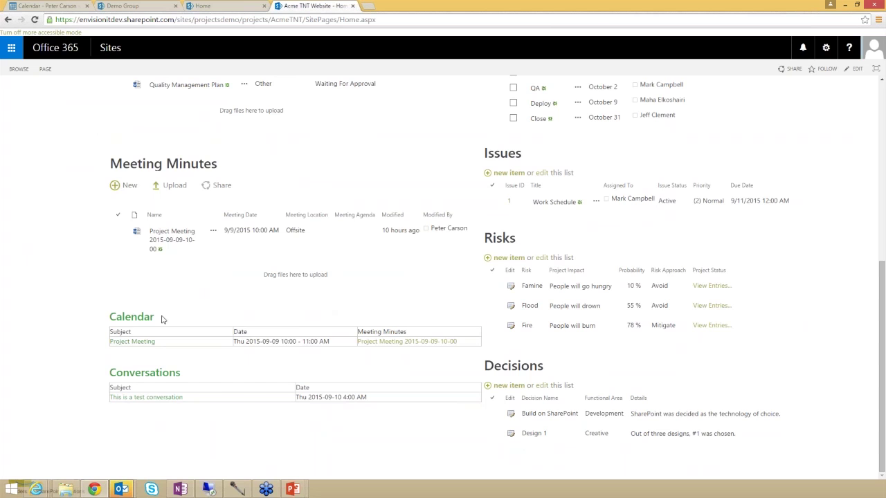
drag(161, 318, 397, 400)
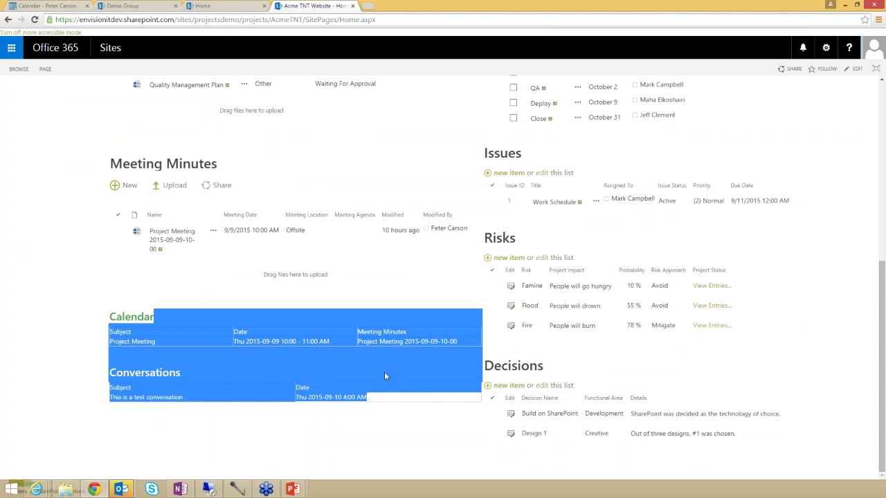
click(383, 373)
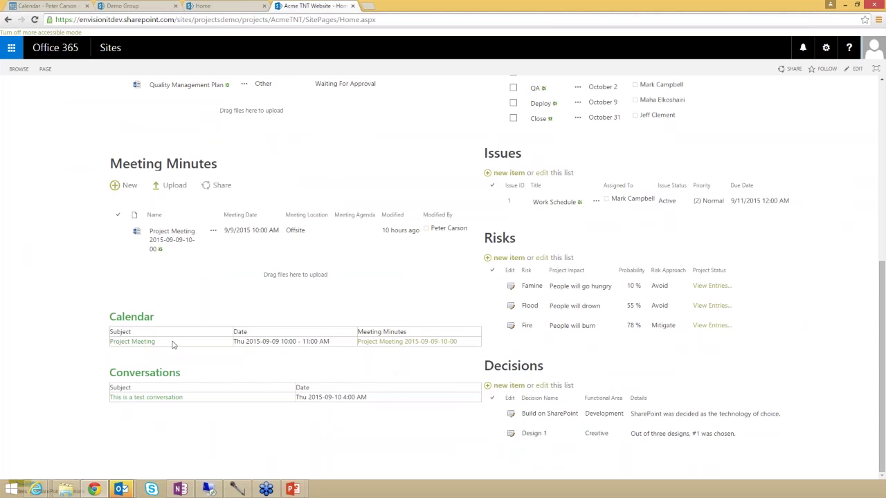
View the Project Meeting event's agenda and the test conversation's messages from the project home page, closing each one
click(133, 342)
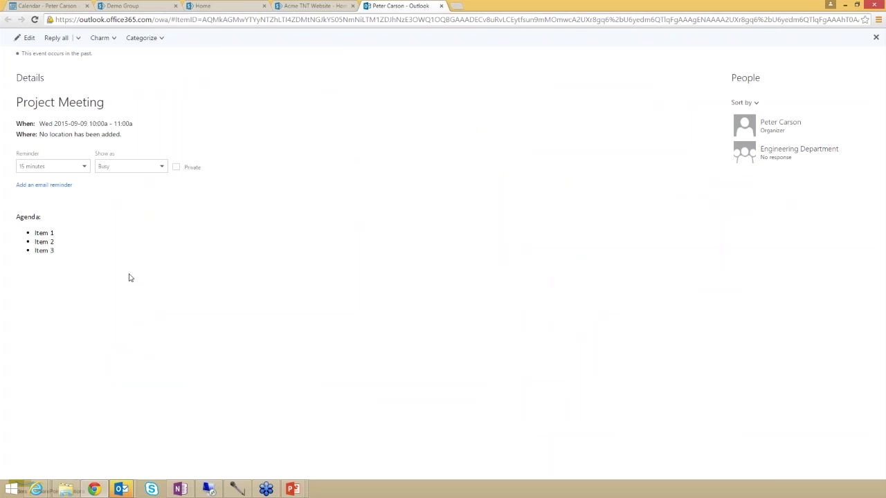
drag(69, 257, 70, 272)
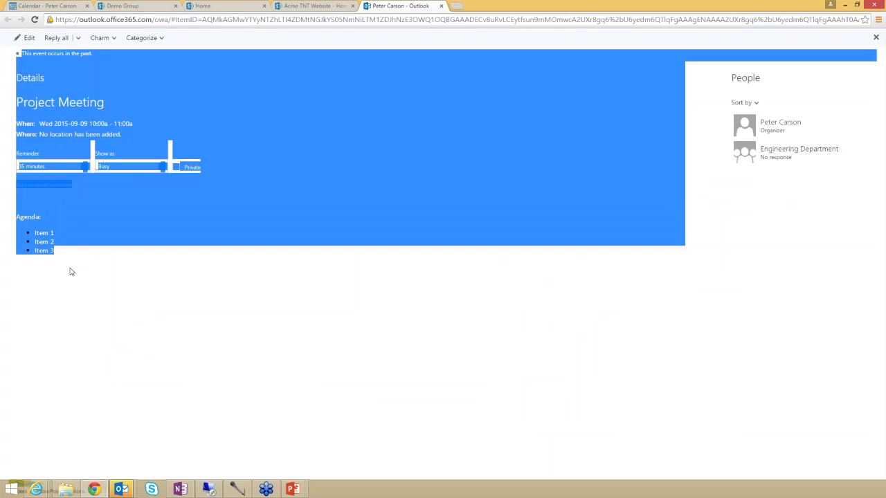
click(133, 262)
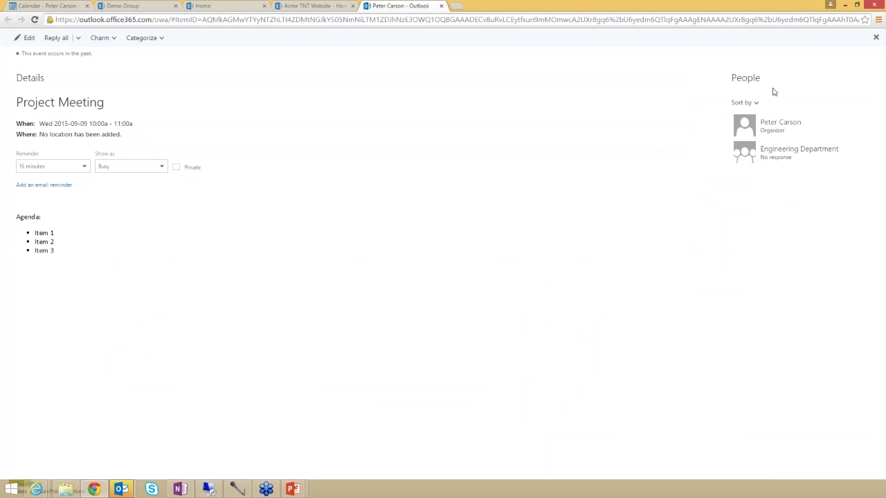
click(442, 6)
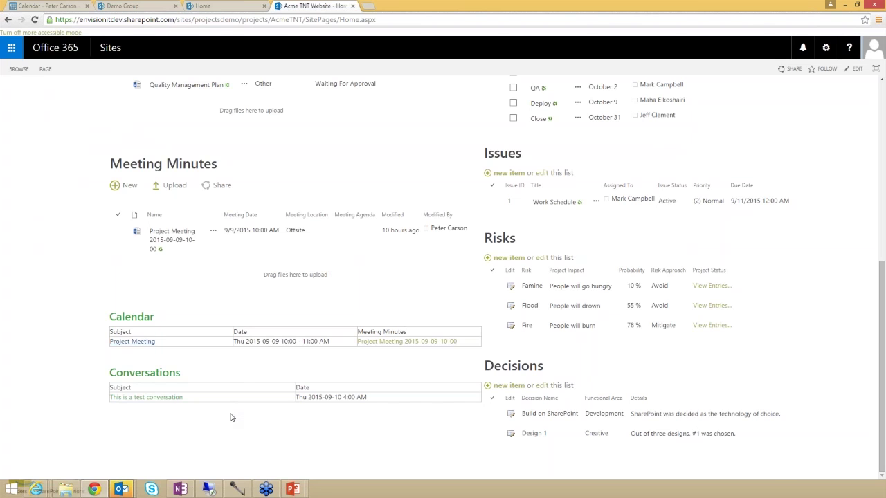
click(127, 400)
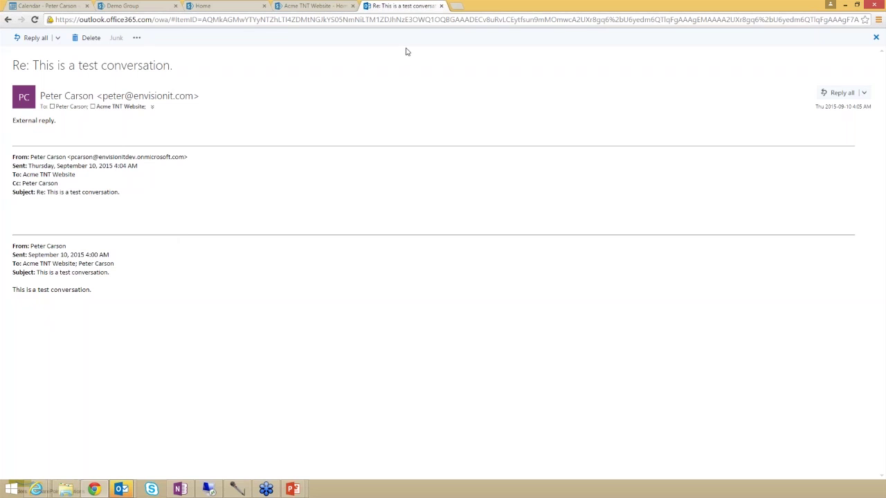
click(442, 5)
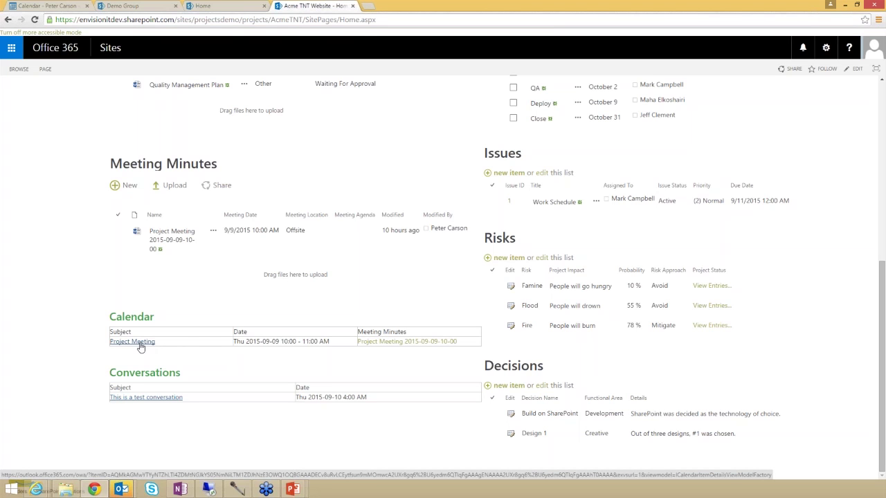
click(409, 342)
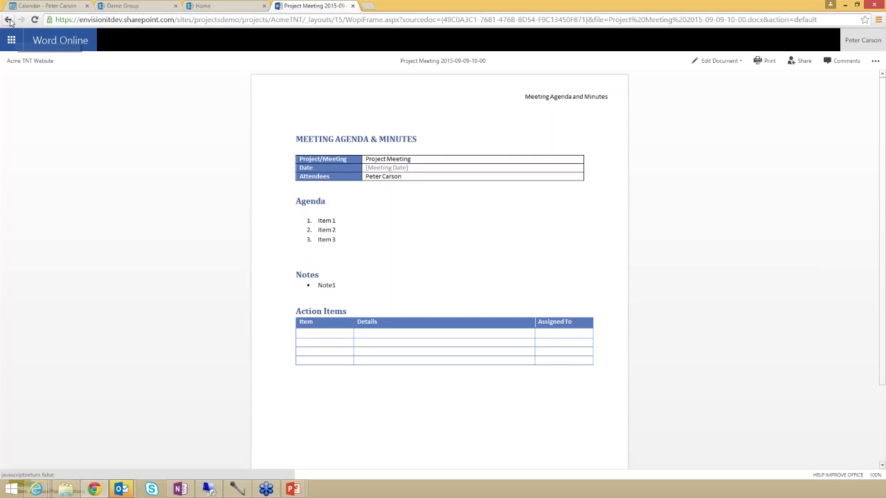
click(29, 60)
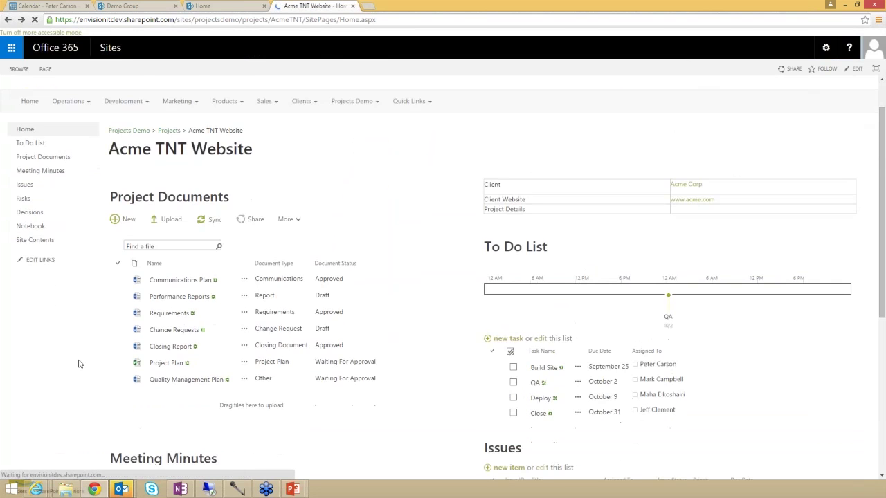
scroll(79, 362, down, 3)
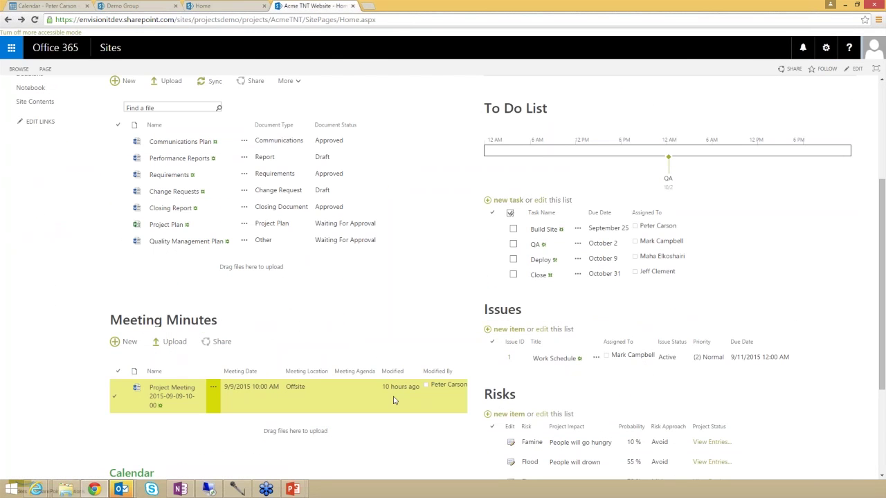
scroll(393, 400, down, 1)
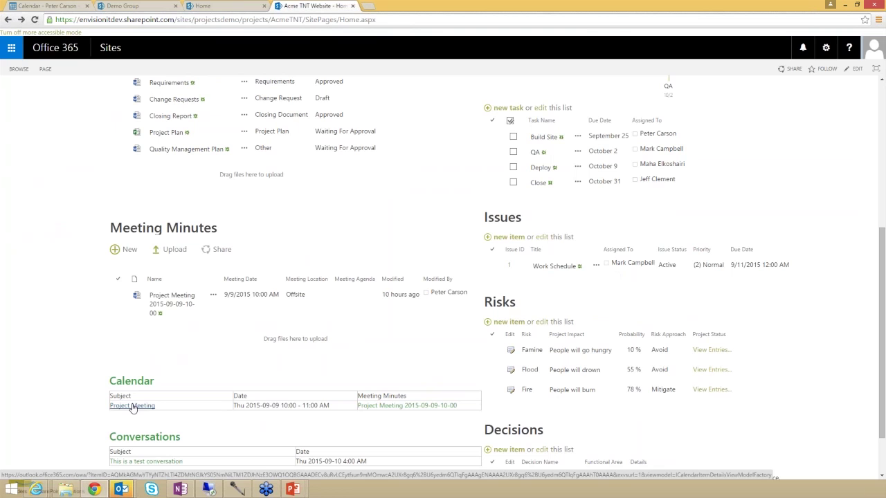
click(178, 309)
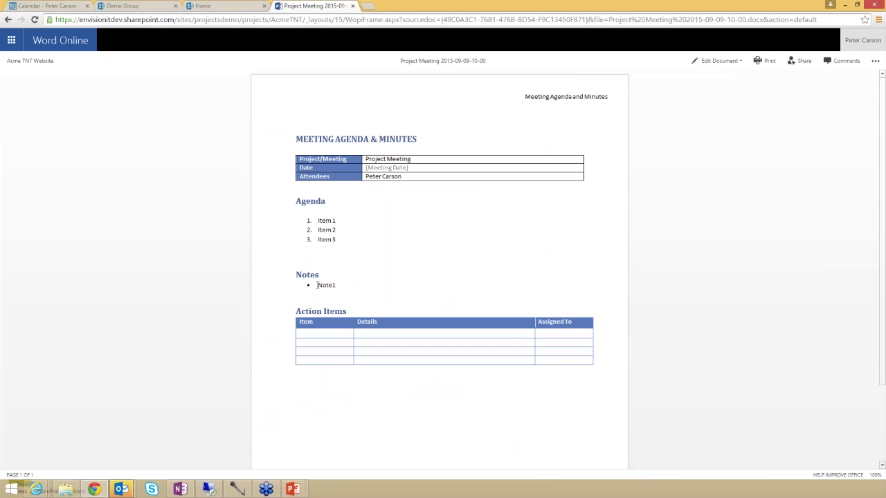
drag(317, 285, 341, 298)
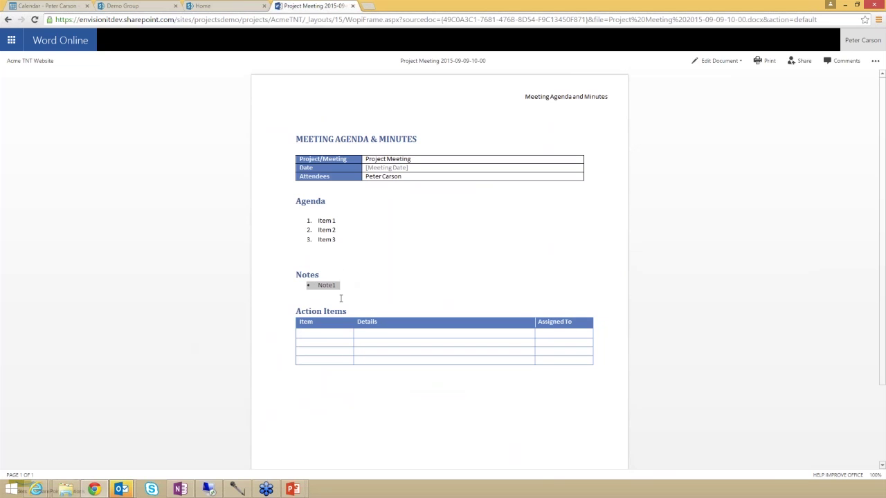
click(326, 350)
click(8, 20)
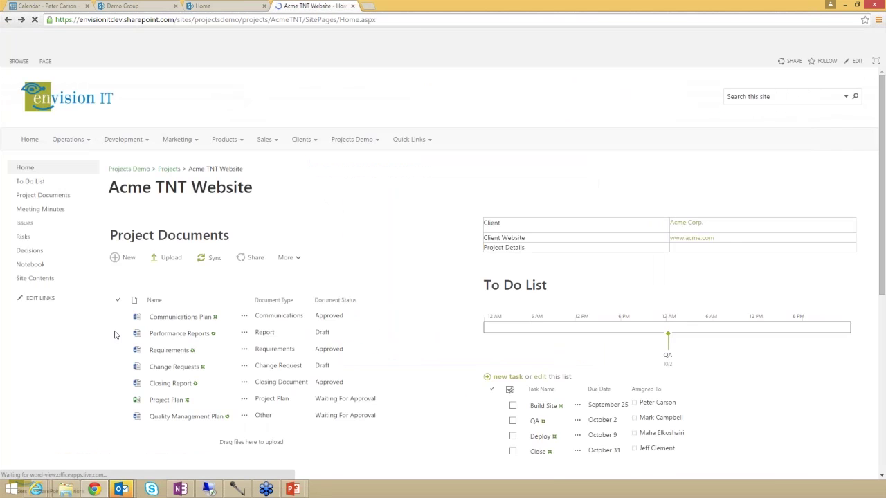
Look over the project home page's lists and group content again and display the links under Projects Demo
scroll(63, 387, down, 5)
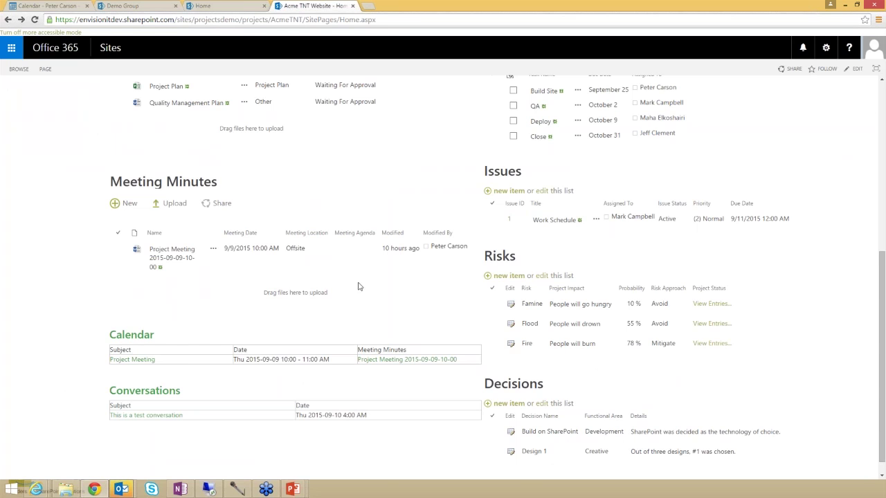
scroll(358, 286, up, 5)
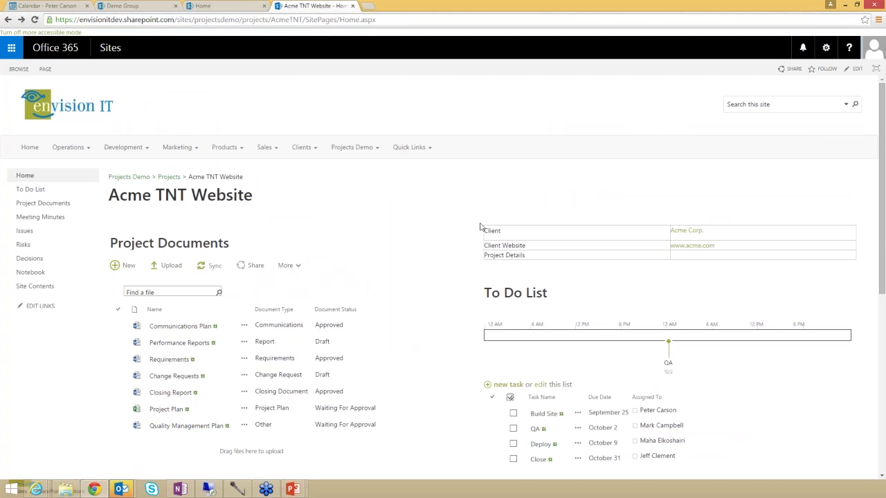
scroll(412, 353, down, 5)
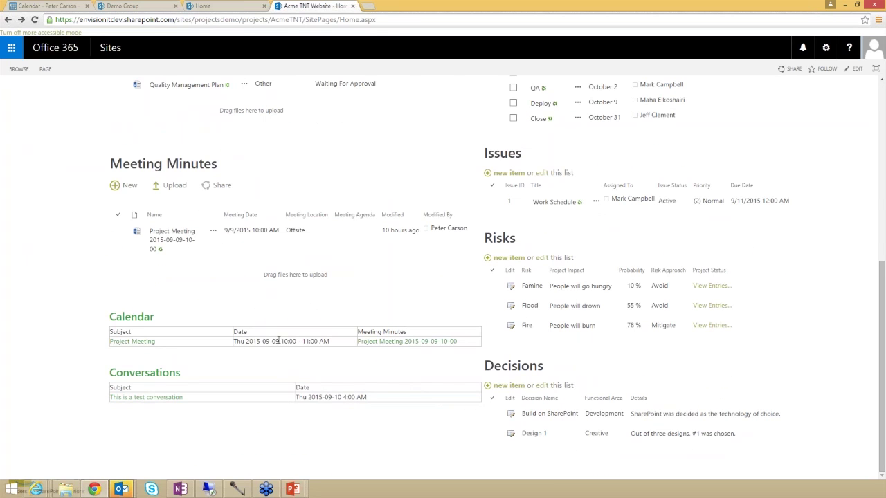
scroll(279, 341, up, 5)
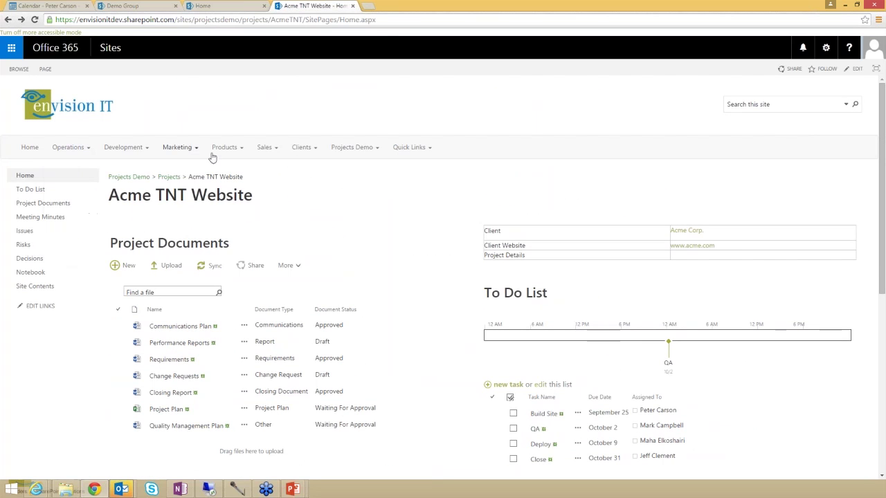
mouse_move(348, 157)
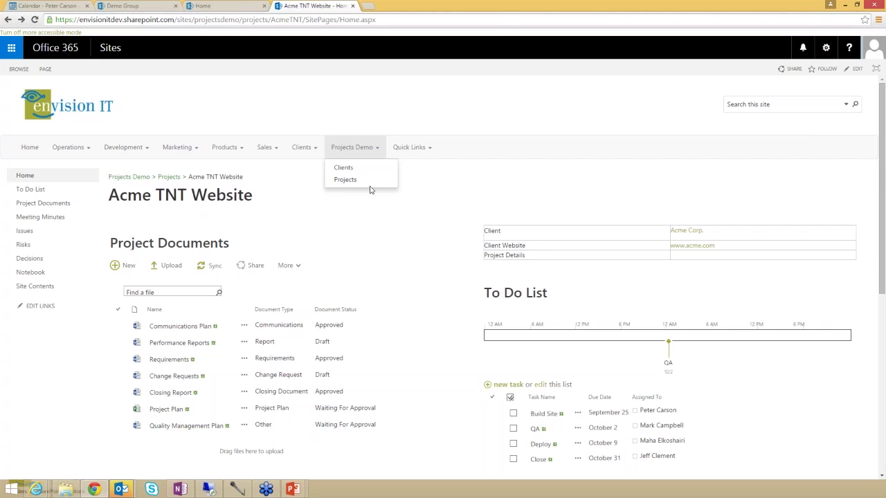
click(137, 179)
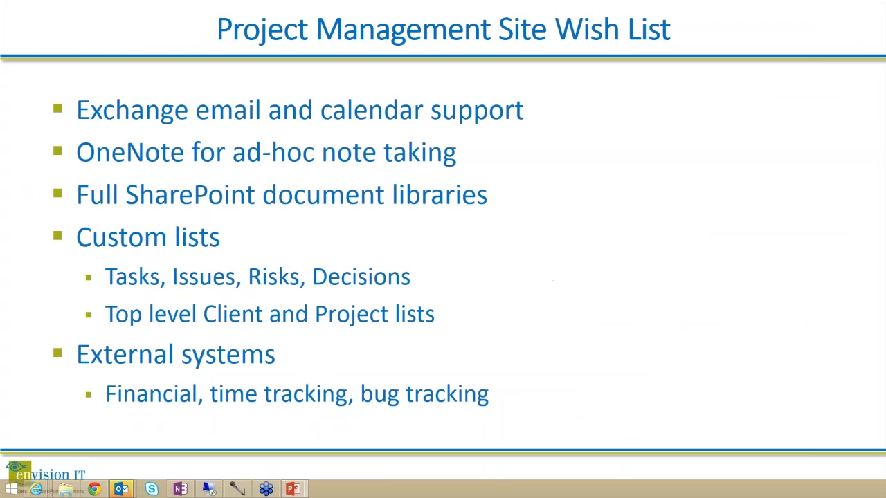
key(Right)
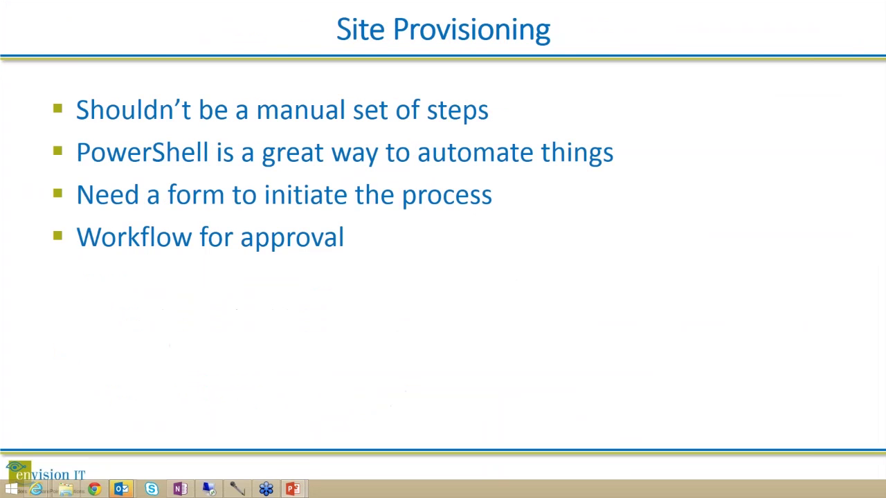
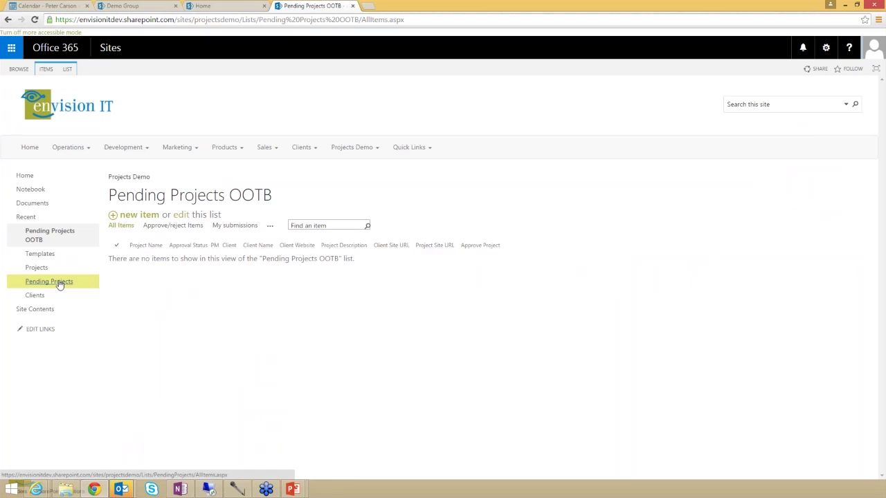
Try out a new Pending Projects OOTB item named Demo with approval status Pending Approval and Approved, and cancel the form
click(138, 215)
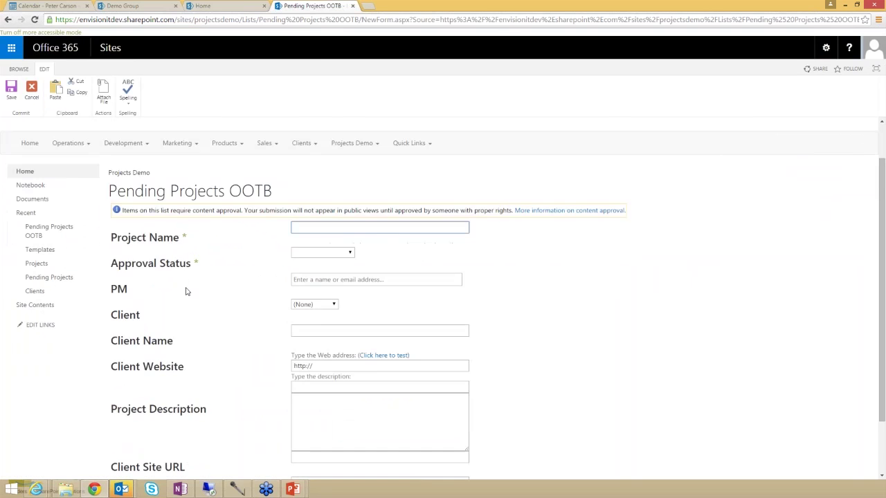
scroll(185, 292, down, 1)
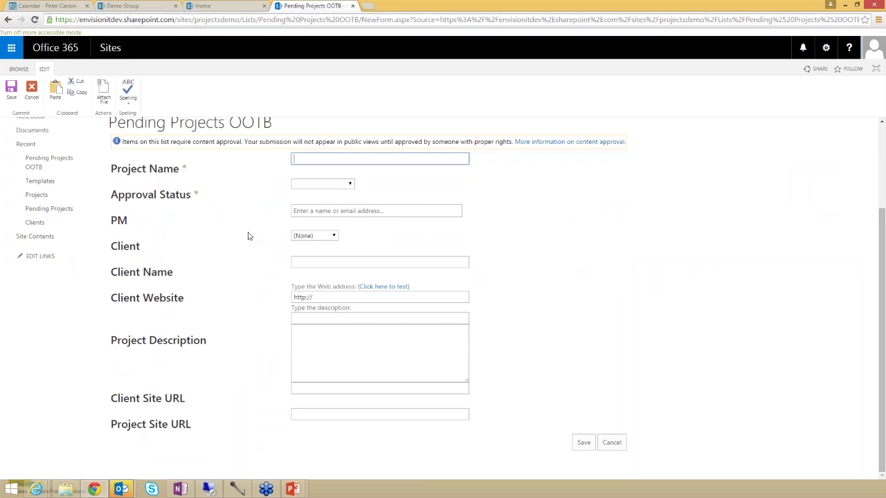
text(Demo)
click(347, 185)
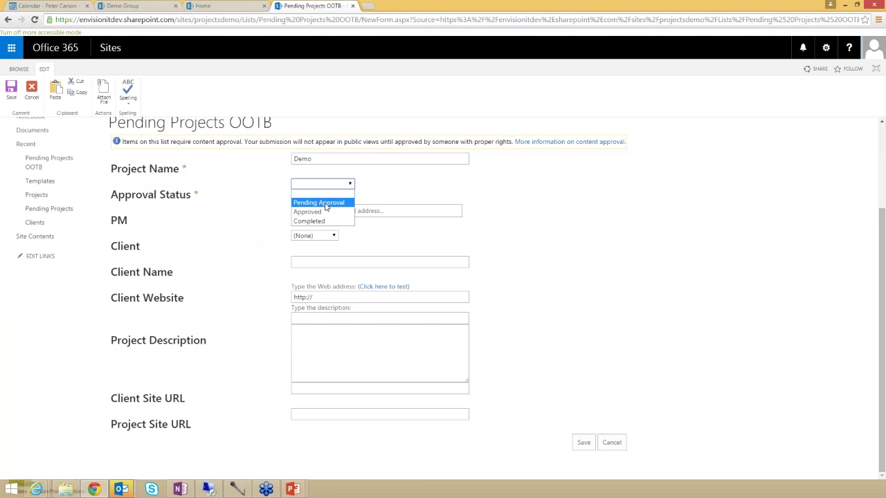
click(326, 205)
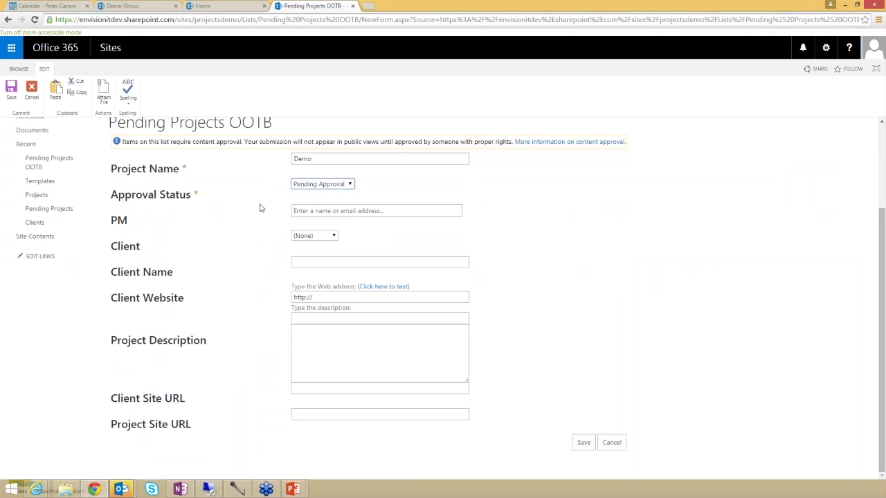
click(318, 186)
click(315, 213)
click(259, 211)
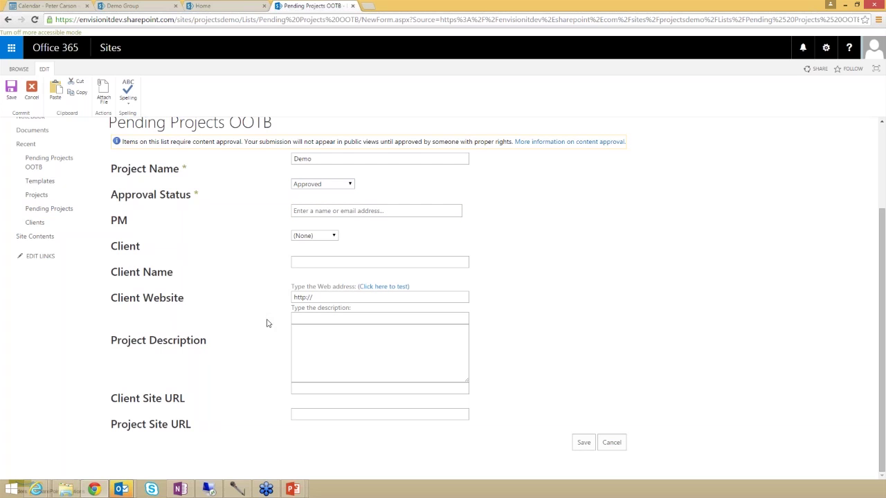
click(611, 444)
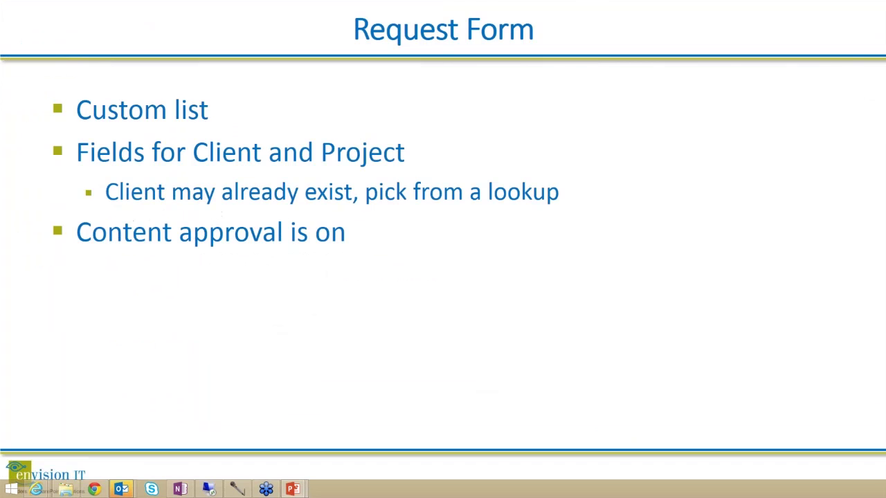
Examine the Pending Projects list's form layout in the Nintex Forms designer and close the designer
key(Right)
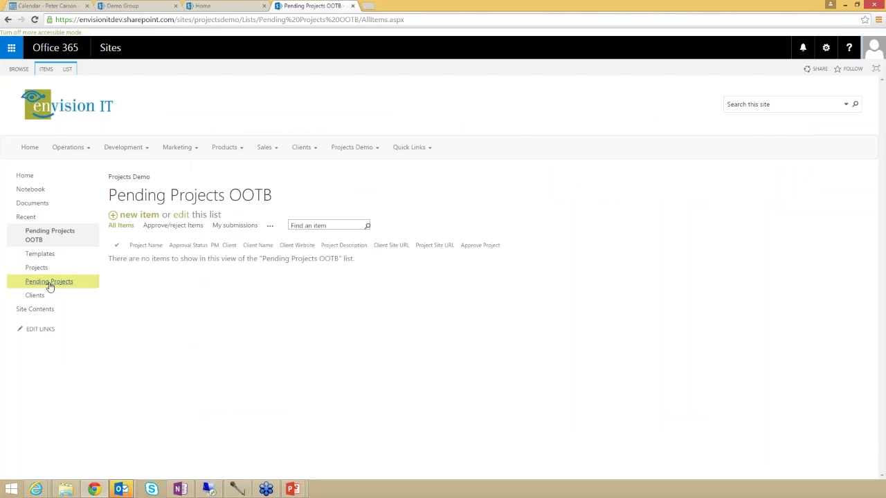
click(50, 284)
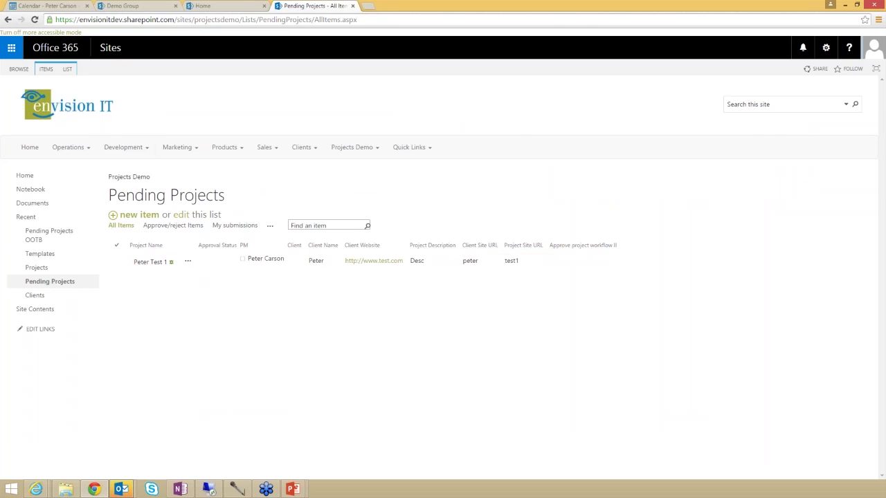
click(67, 69)
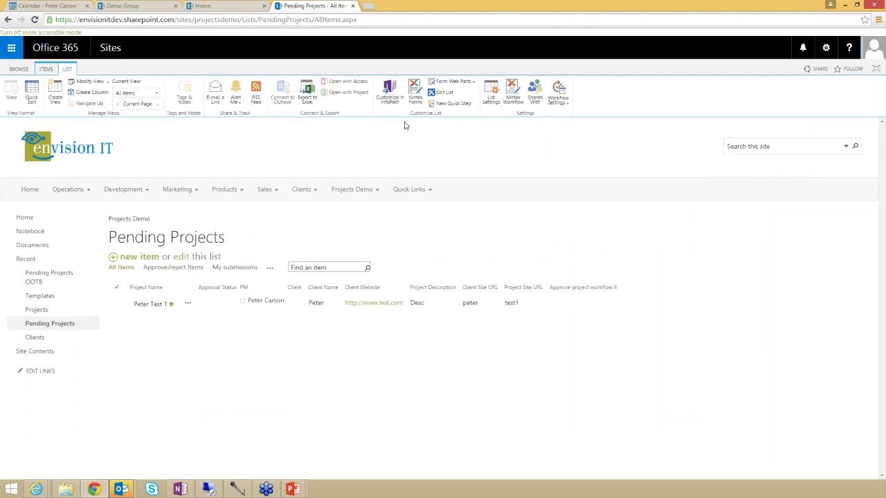
click(414, 101)
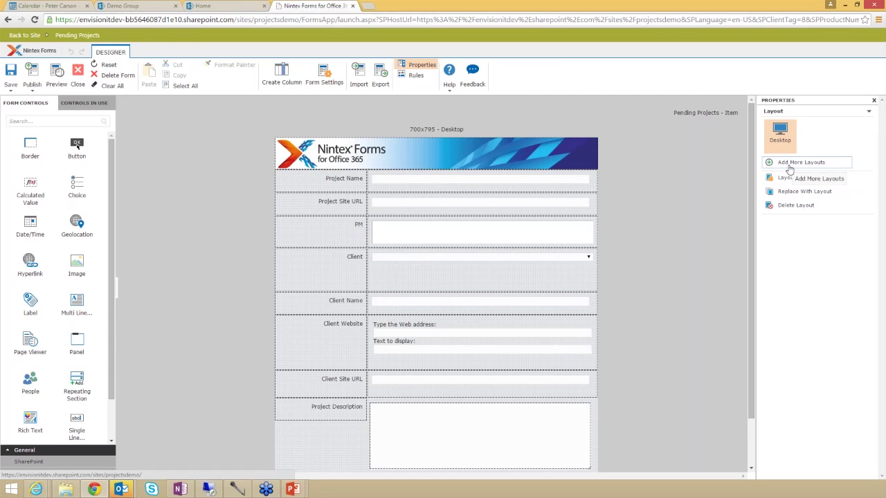
scroll(469, 232, down, 1)
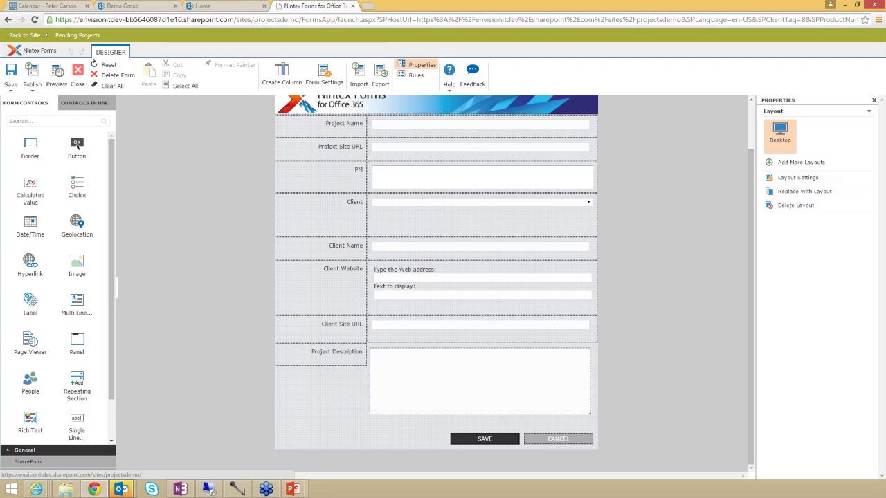
click(84, 82)
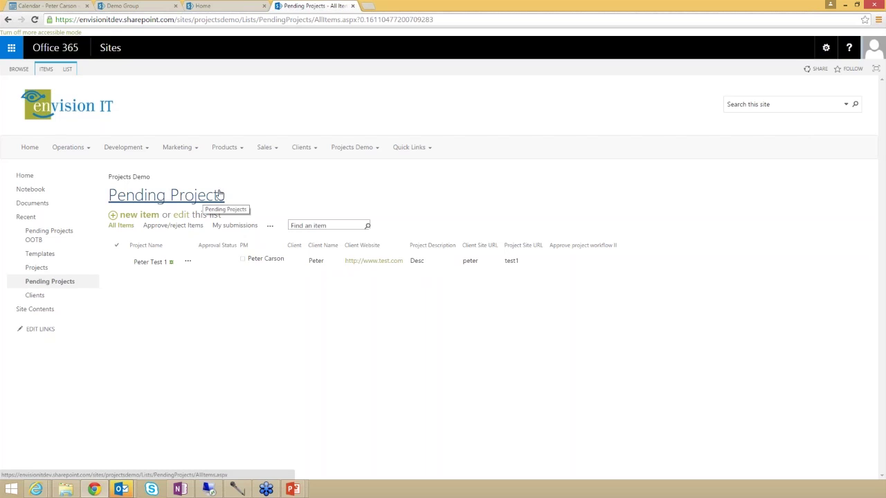
Start a new site request from Projects Demo with project name Webinar Demo, site URL webinardemo and the project manager's name
mouse_move(355, 148)
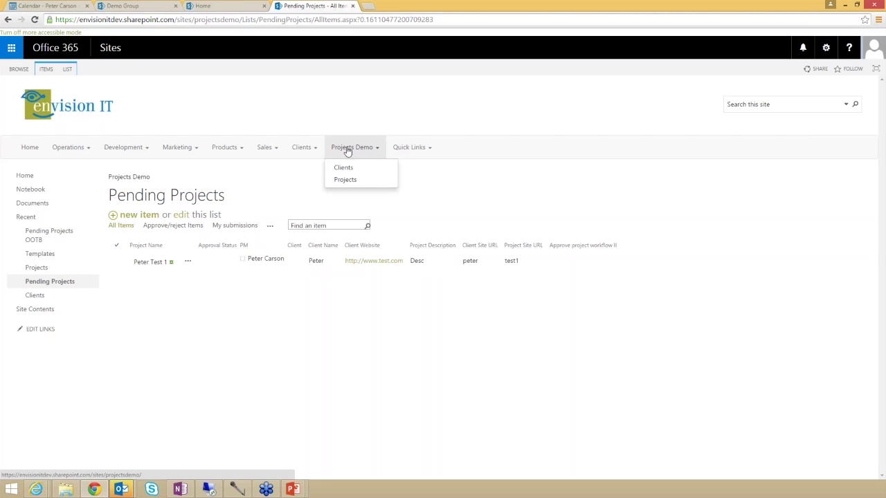
click(348, 150)
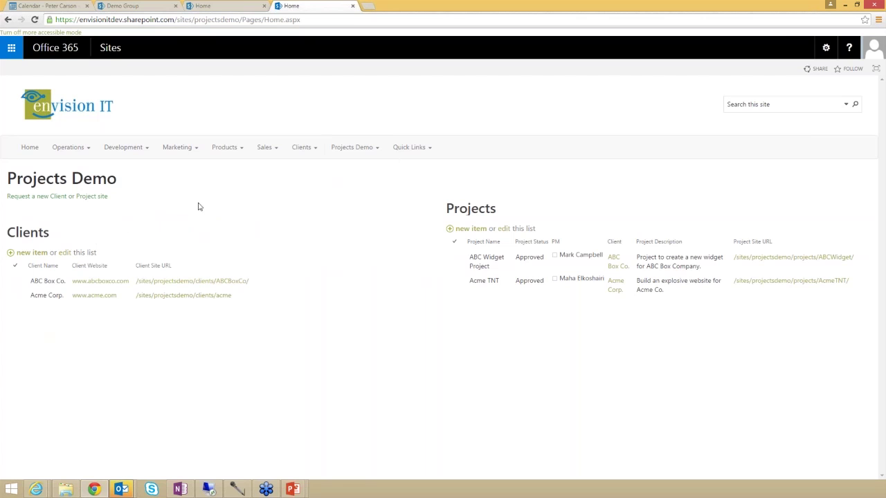
click(57, 196)
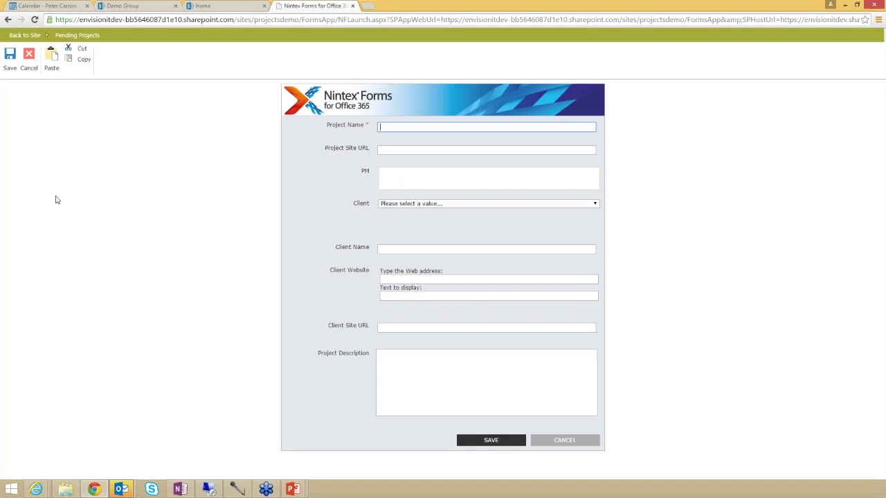
text(Webinar Demo)
key(Tab)
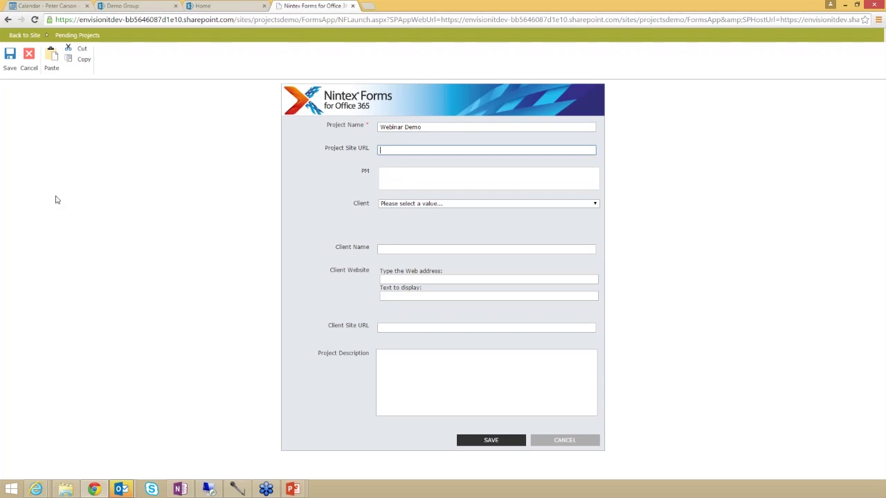
text(webinardemo)
key(Tab)
text(peter)
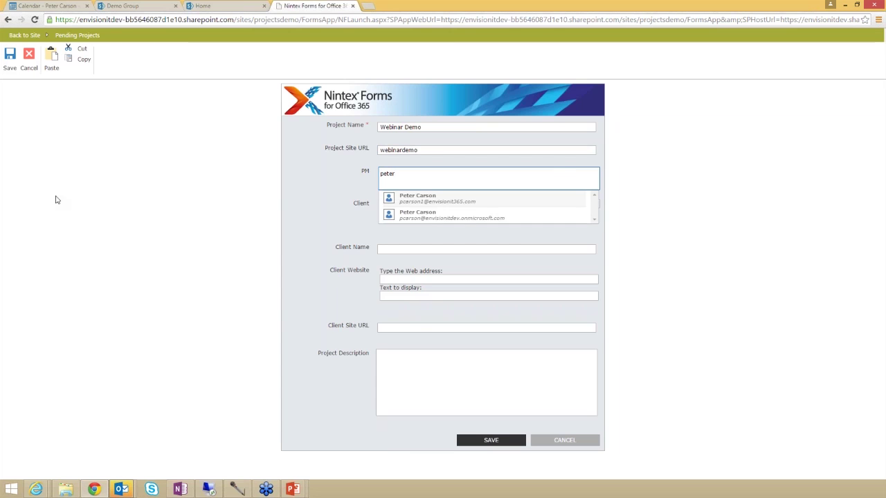
key(Down)
key(Return)
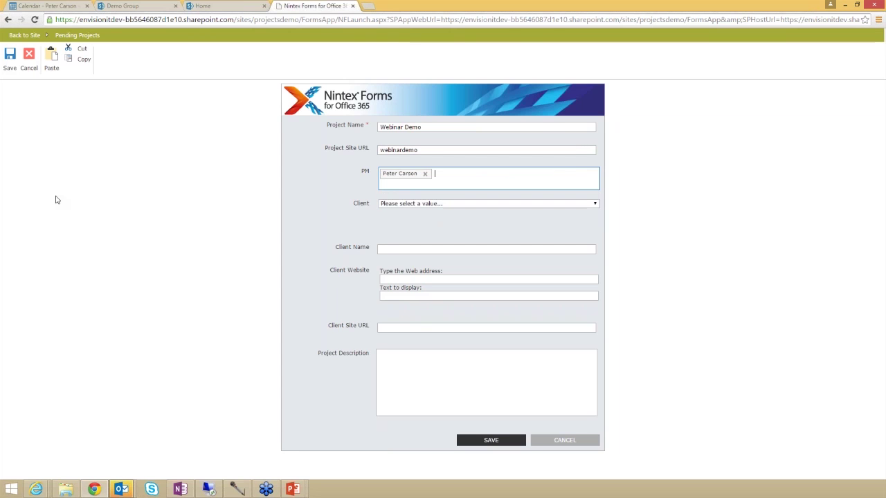
Set the request's client to Acme Corp., enter "Some description" as the project description, and save the request
click(423, 206)
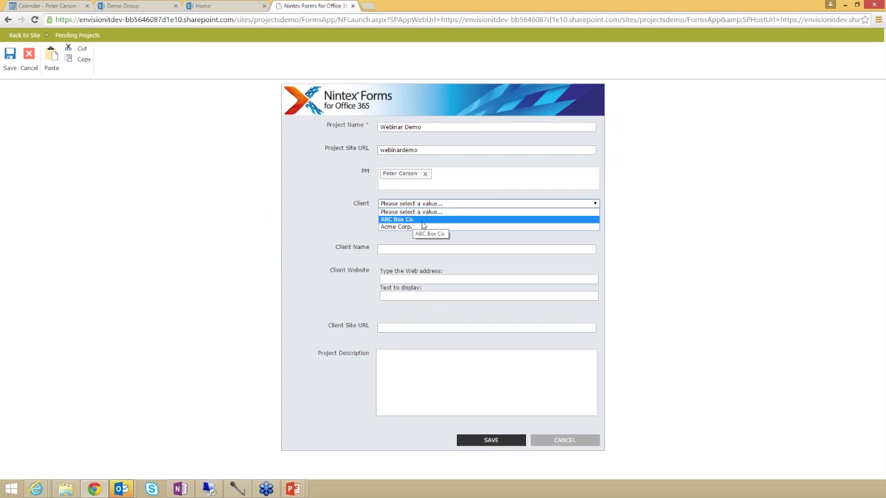
click(412, 227)
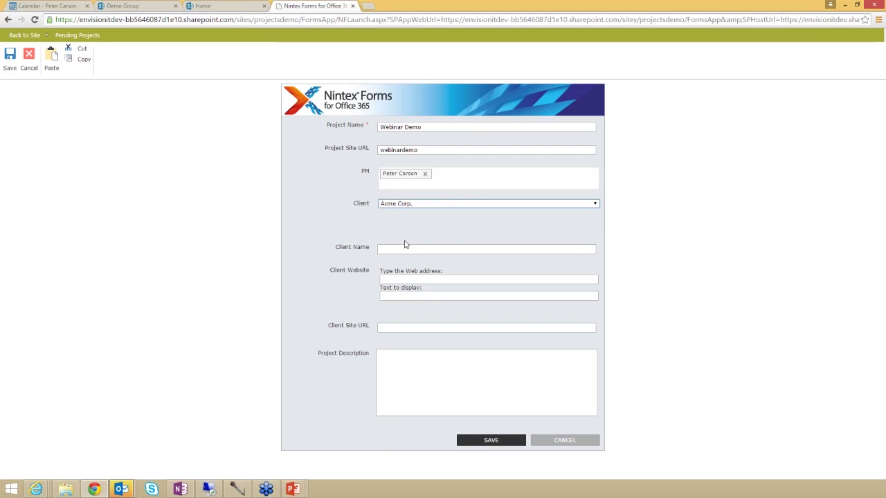
click(408, 368)
text(Some )
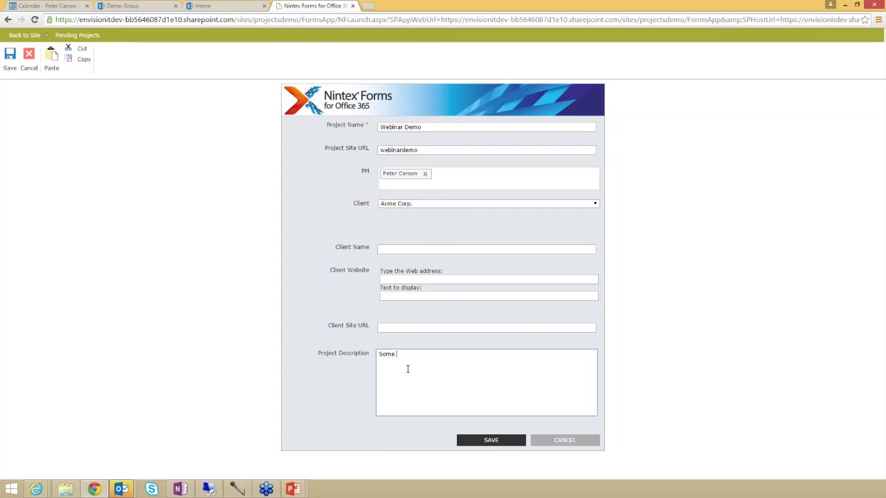
text(description)
click(485, 440)
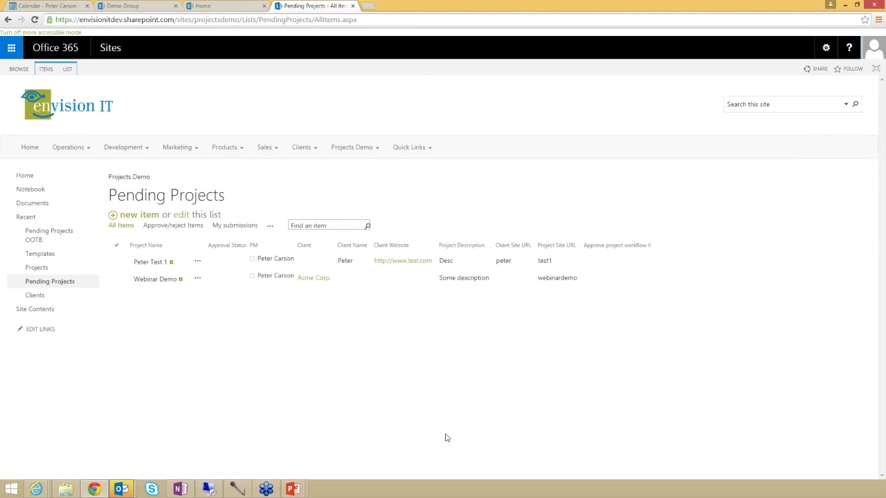
Look over the existing test request and the Webinar Demo request in the Pending Projects list, leaving neither selected
click(216, 268)
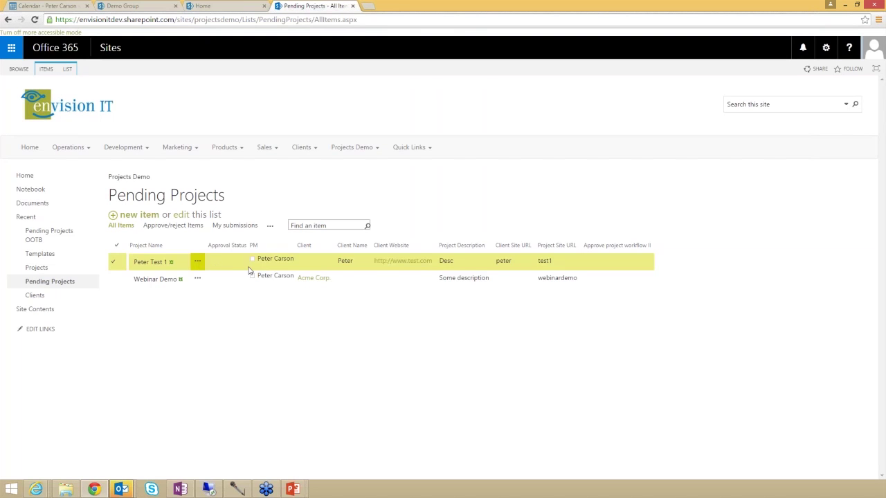
click(223, 283)
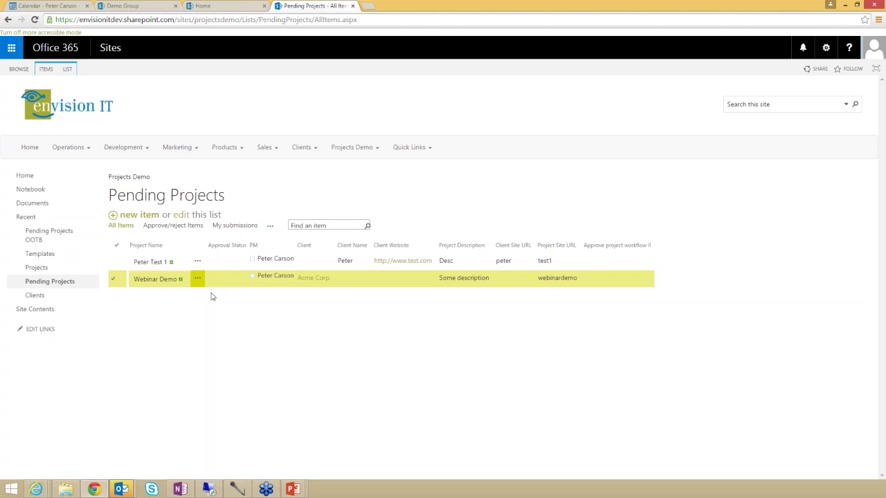
click(198, 318)
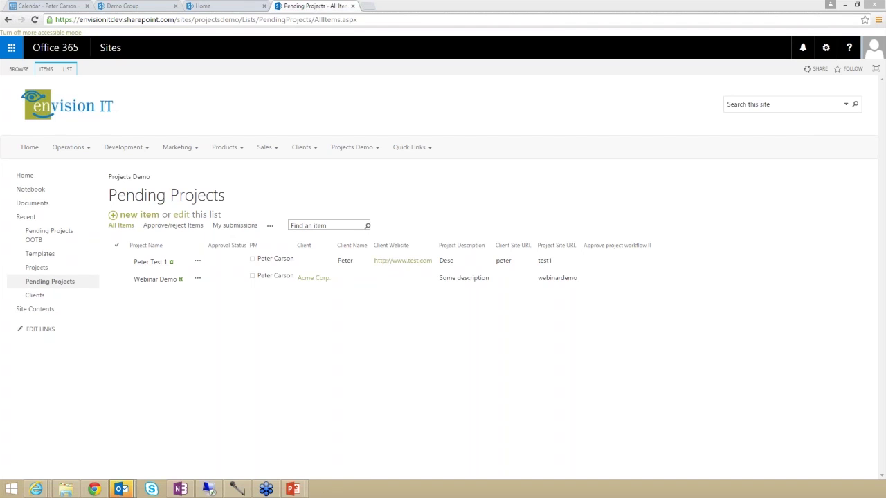
Review the project request approval email for Webinar Demo and view the details of its linked workflow task
click(34, 311)
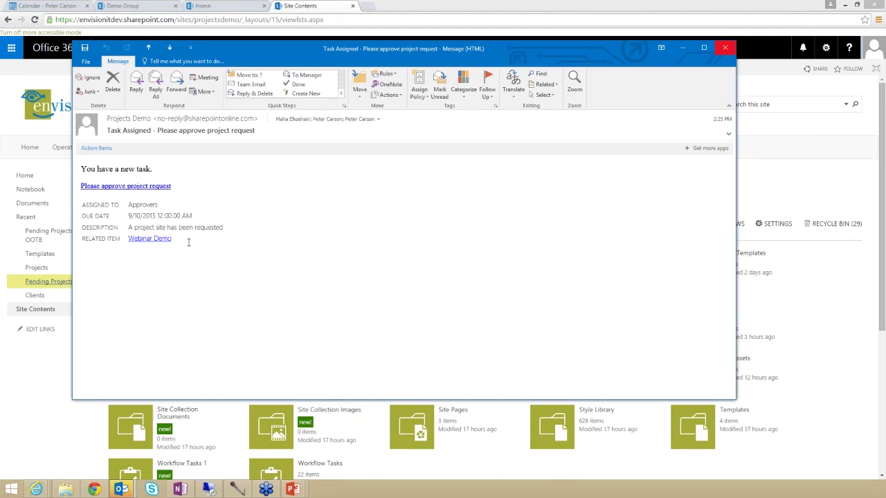
drag(169, 239, 126, 243)
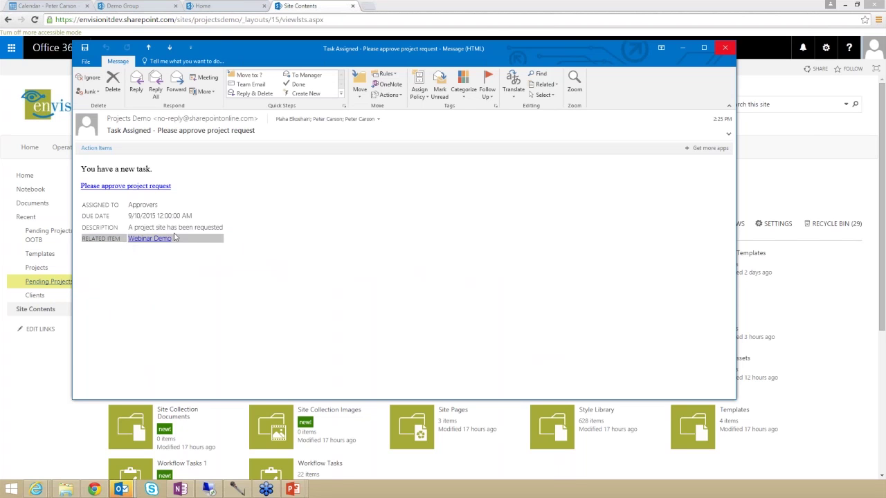
click(110, 187)
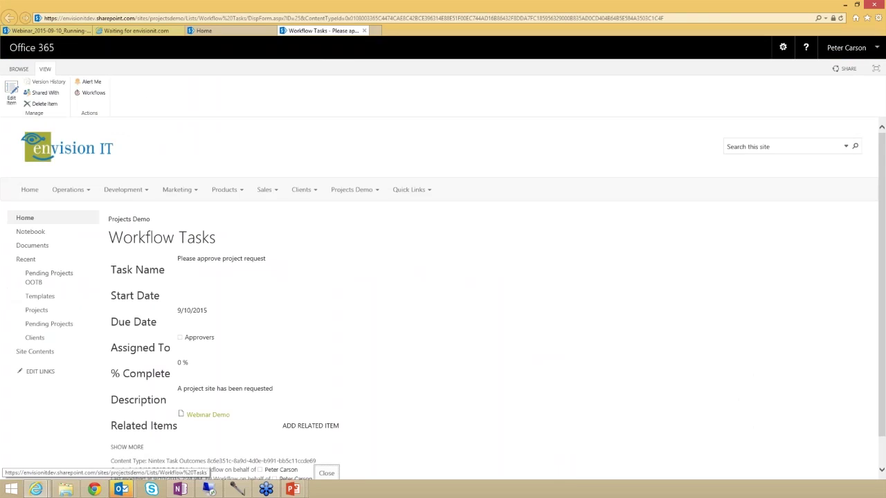
scroll(366, 305, down, 1)
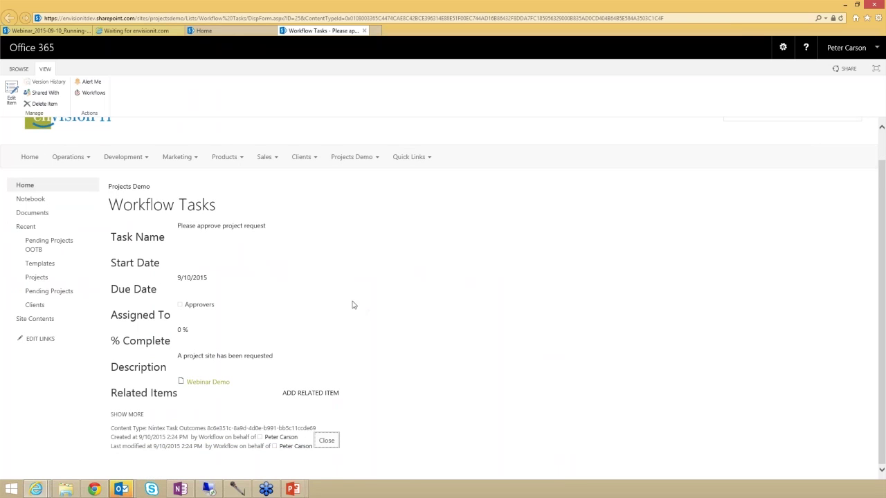
Open the Workflow Tasks list from the Projects Demo site contents
click(37, 321)
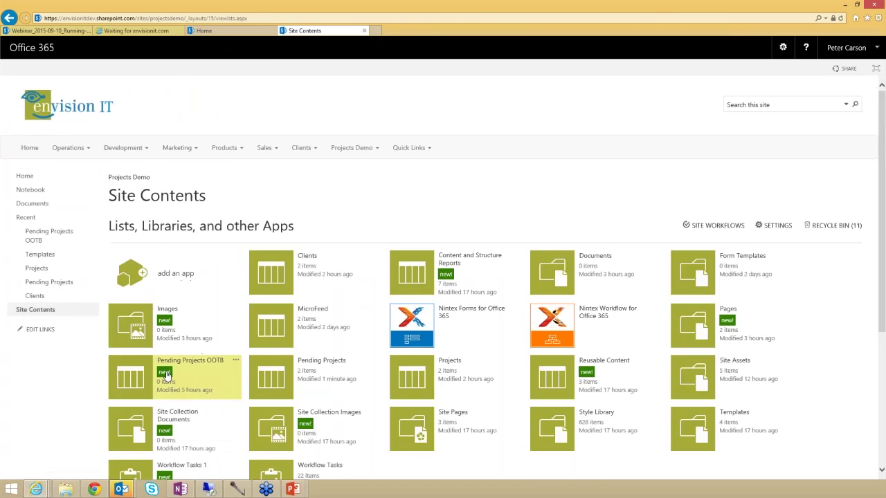
scroll(173, 374, down, 3)
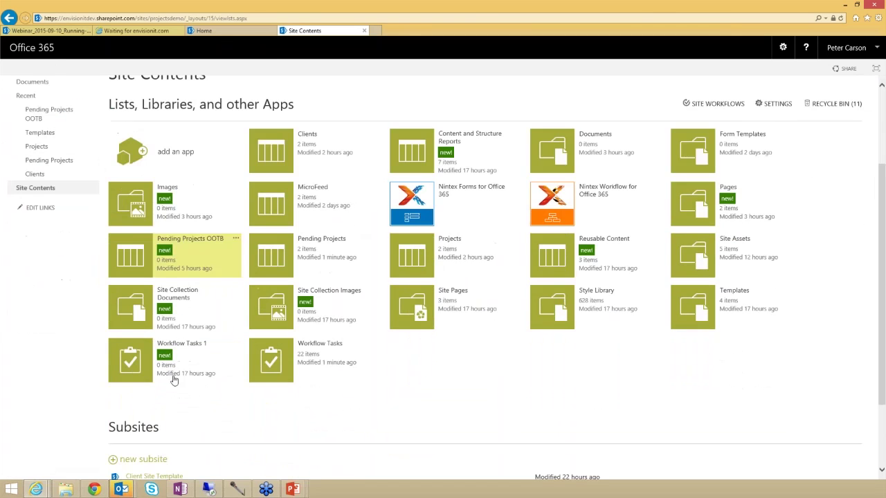
click(276, 370)
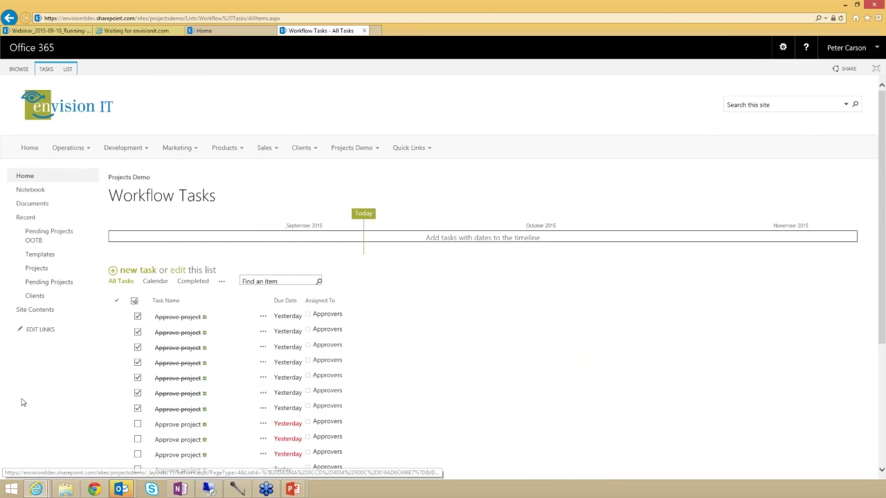
Open the outstanding "Please approve project request" task for Webinar Demo at the end of the Workflow Tasks list and mark it Approved
scroll(26, 400, down, 3)
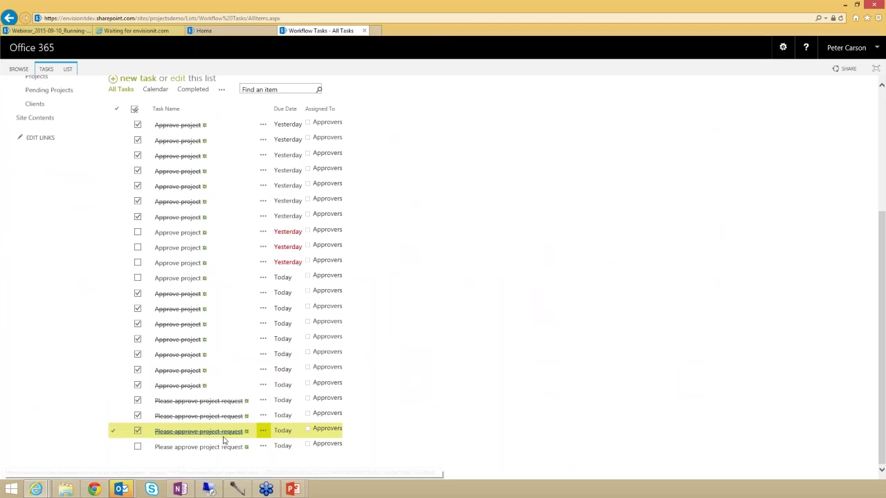
click(204, 448)
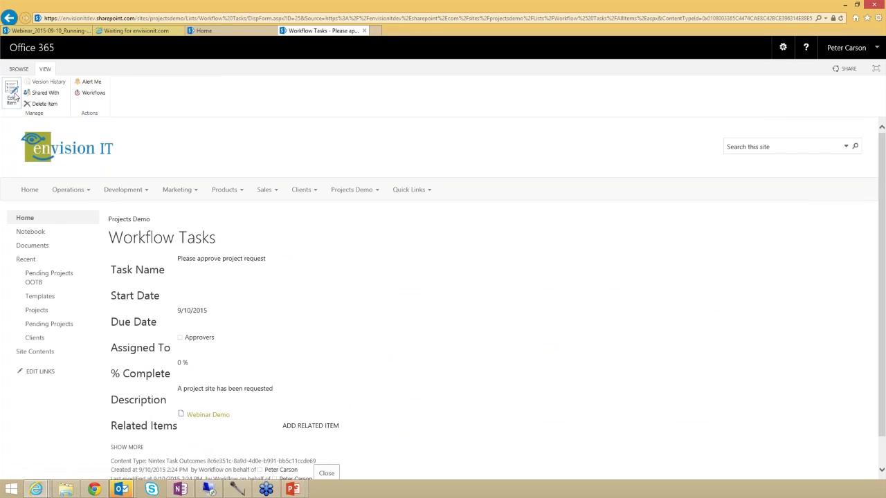
click(86, 337)
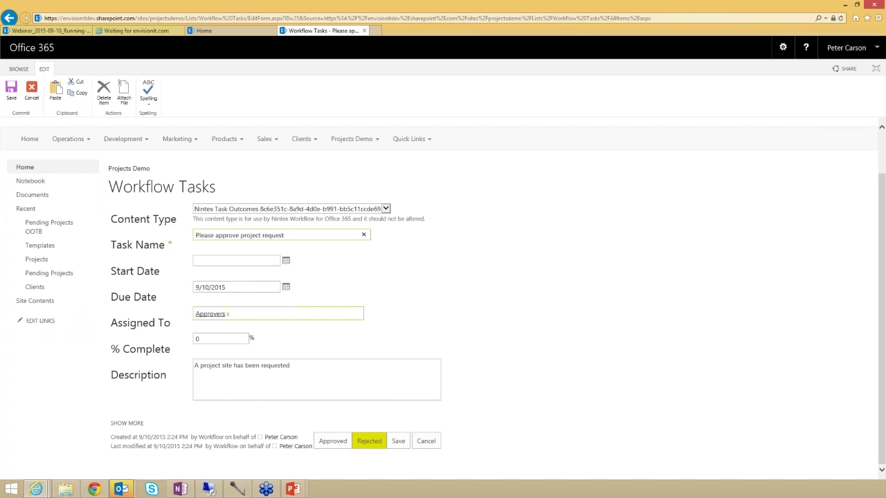
click(331, 444)
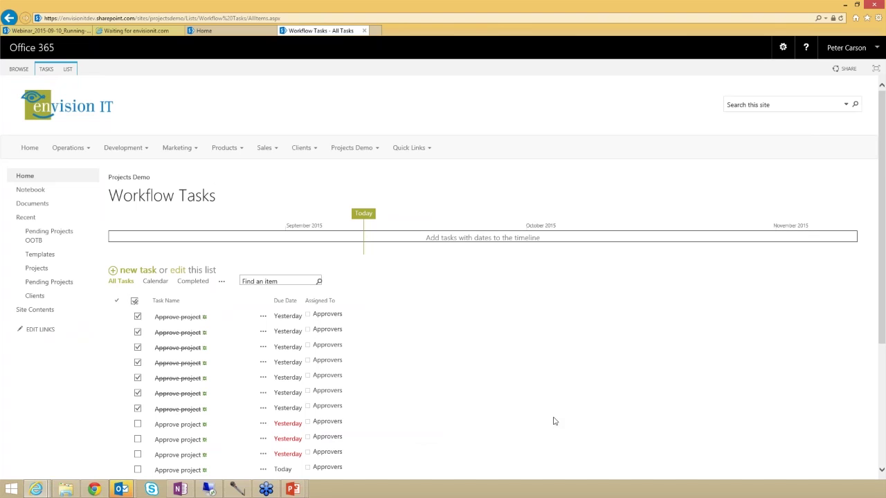
Return to the Projects Demo home page and go through the site contents to the Pending Projects list
mouse_move(338, 152)
click(61, 113)
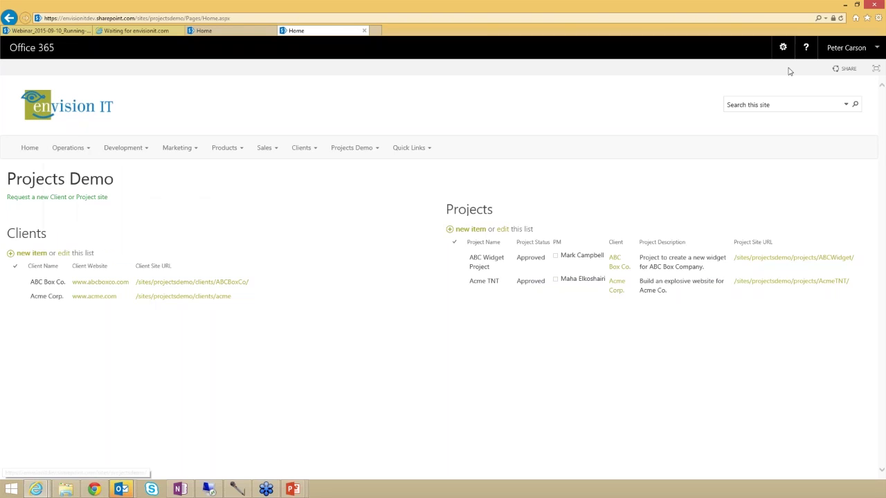
click(783, 47)
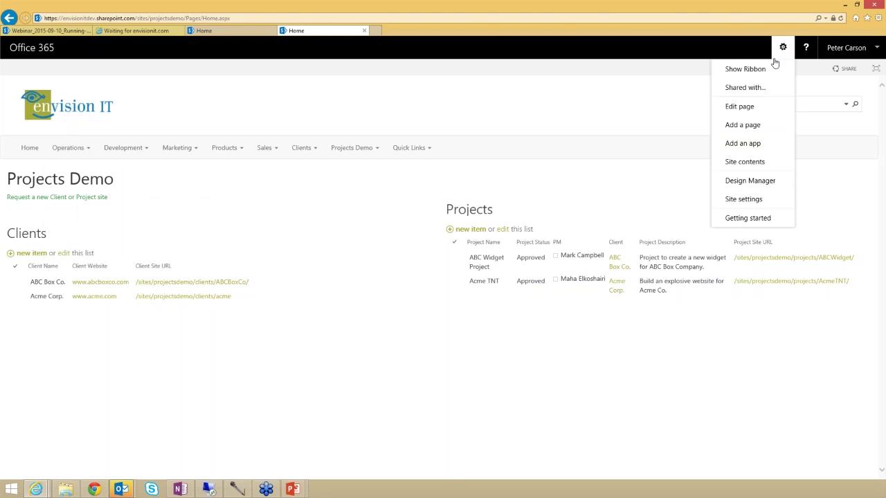
click(739, 163)
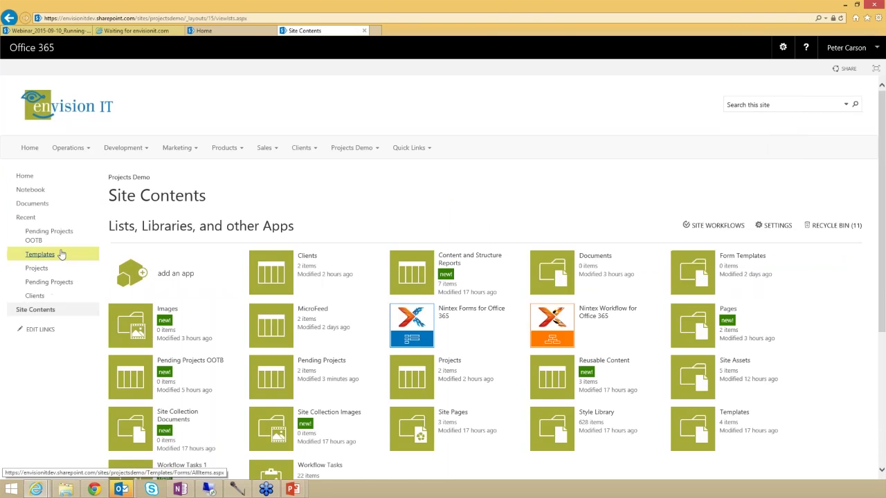
click(48, 282)
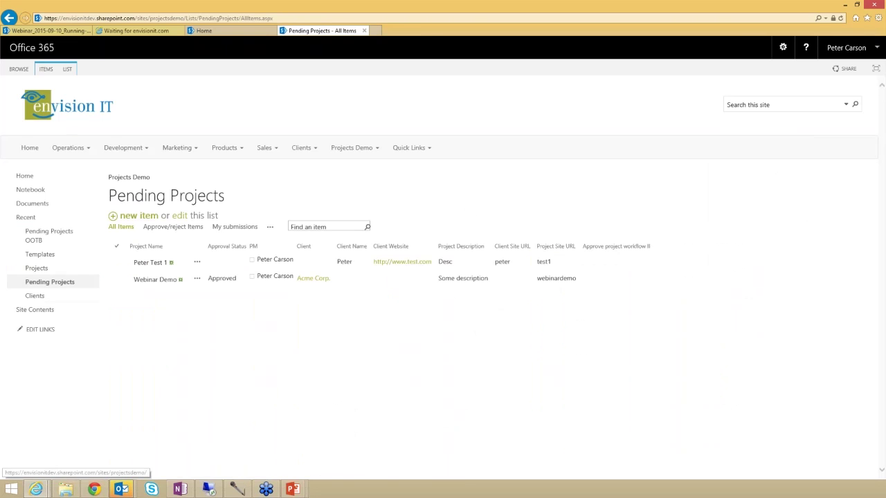
Open Approve project workflow II of the Pending Projects list in Nintex Workflow and examine the actions in its Approved and Rejected branches
click(67, 69)
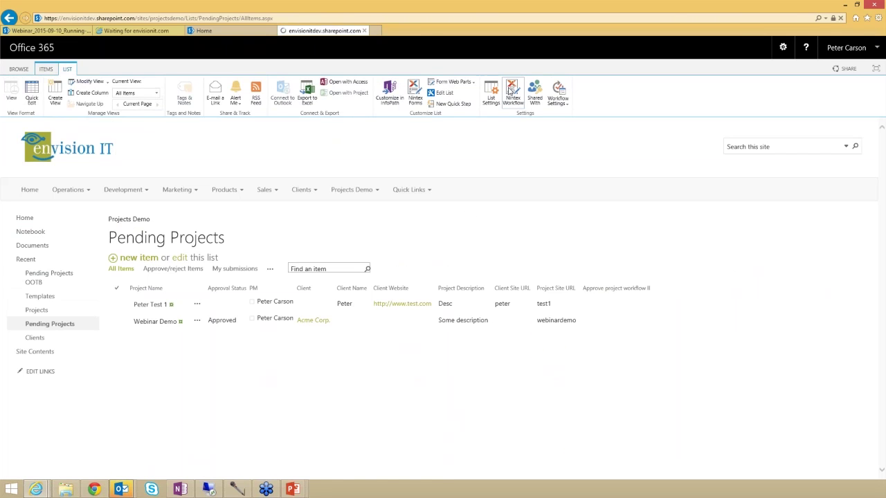
click(510, 90)
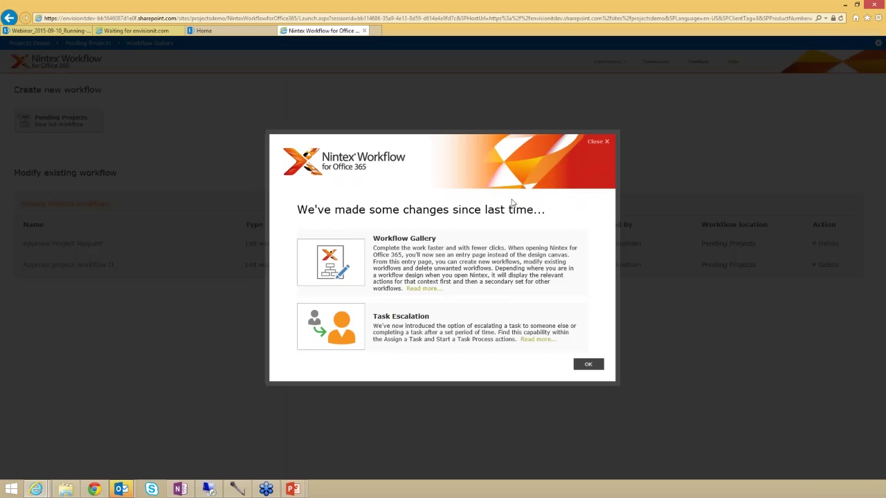
click(589, 365)
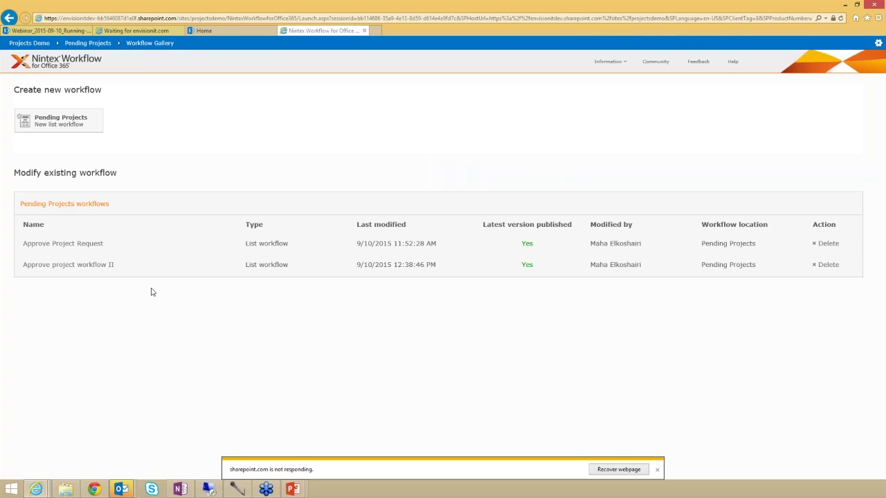
click(97, 265)
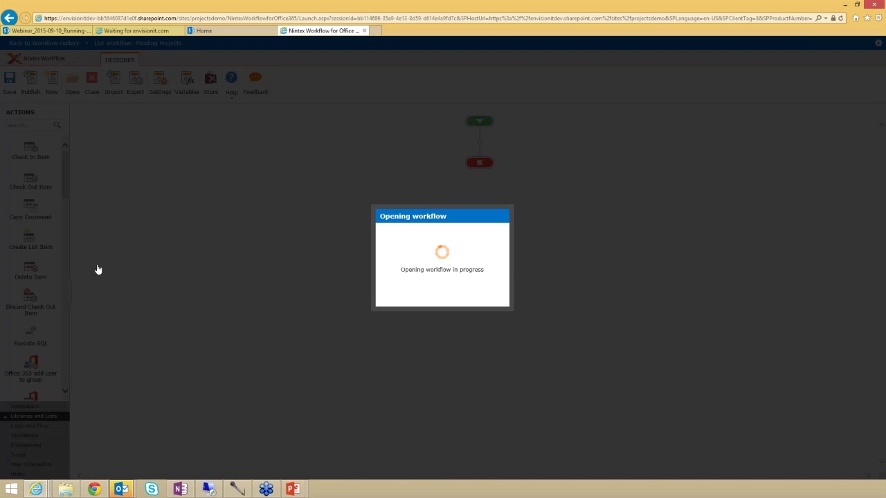
scroll(194, 277, down, 1)
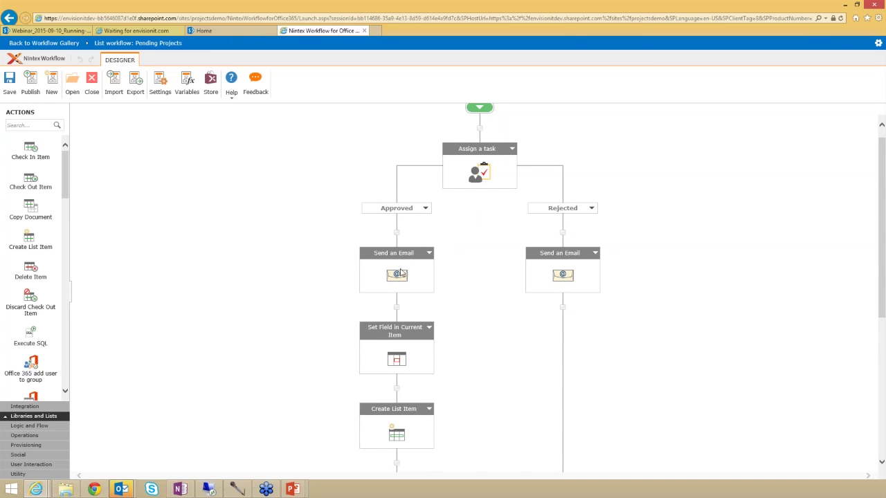
scroll(295, 292, down, 5)
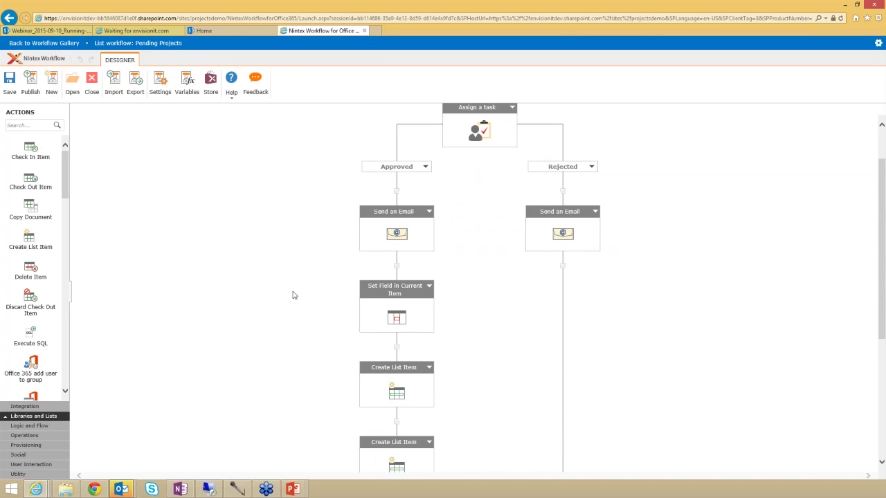
scroll(293, 296, down, 2)
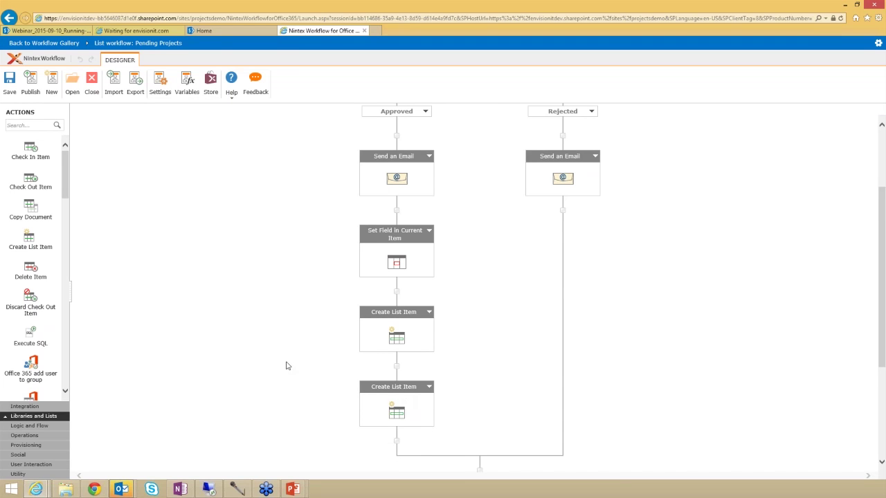
scroll(288, 365, down, 4)
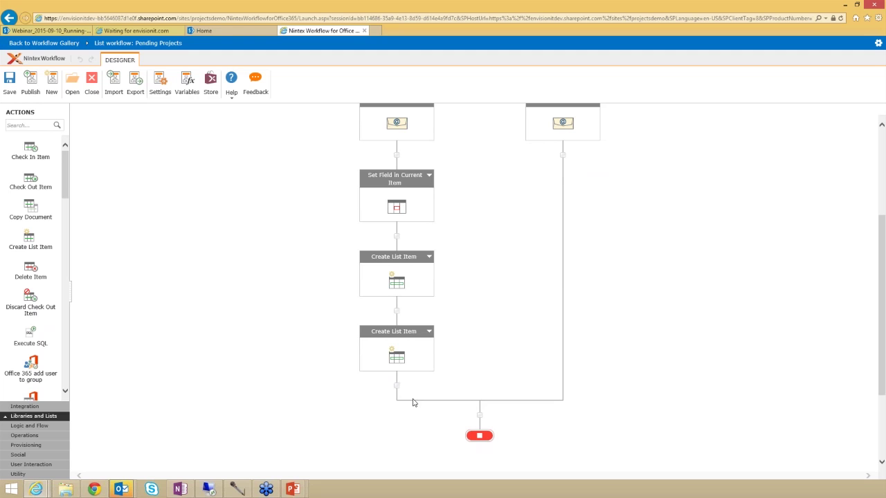
click(397, 386)
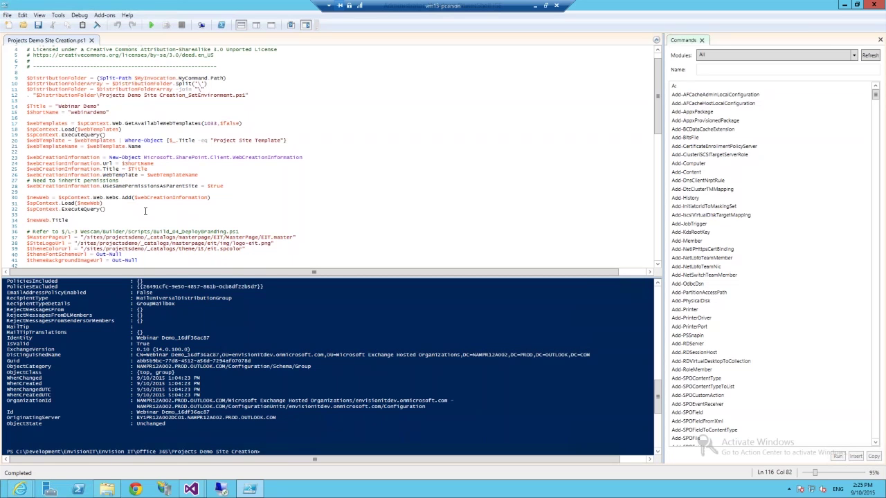
Run the Projects Demo Site Creation.ps1 script for the Webinar Demo site in PowerShell ISE, re-using the stored SharePoint credentials
key(F5)
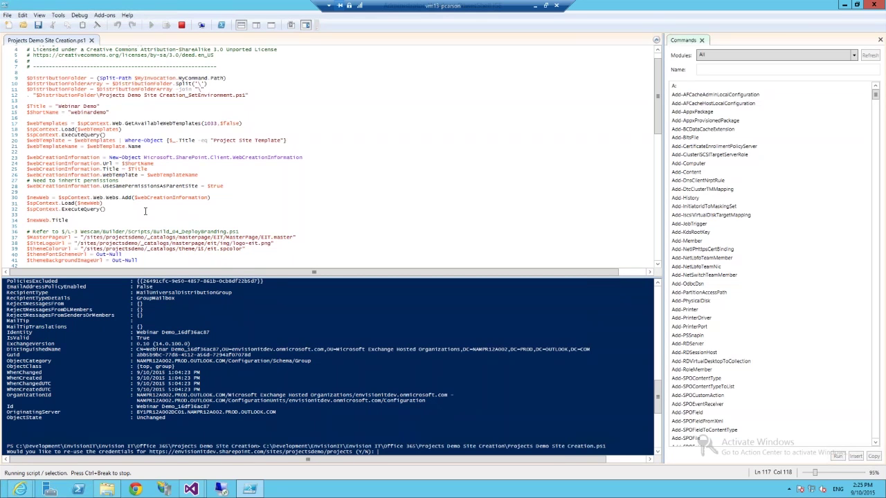
text(y)
key(Return)
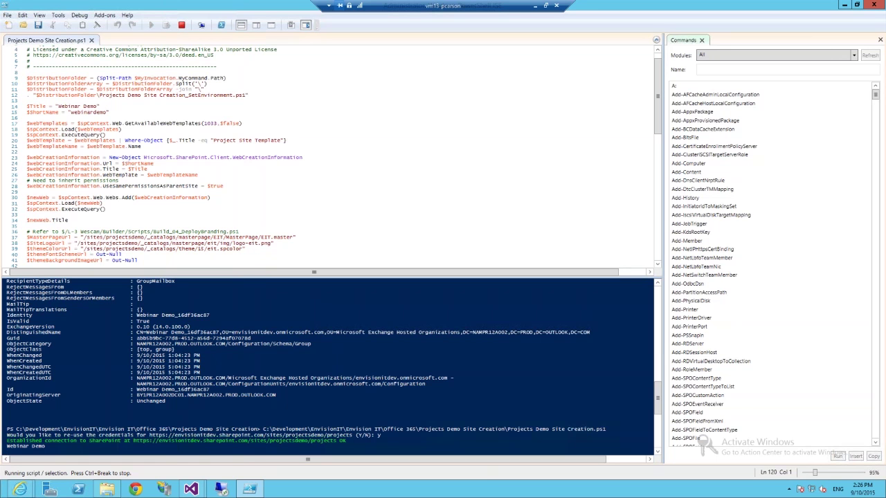
Switch to the PowerPoint presentation and advance from the Nintex Forms slide to the Nintex Workflow slide
key(super+d)
click(291, 489)
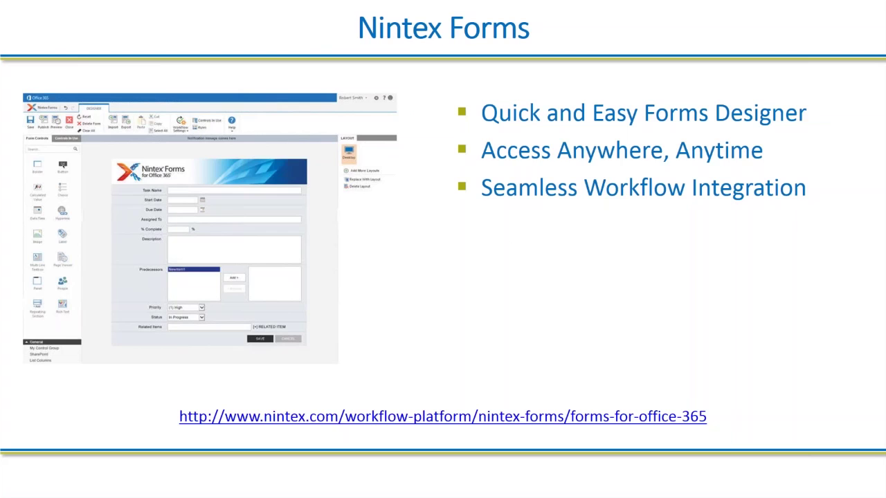
key(Right)
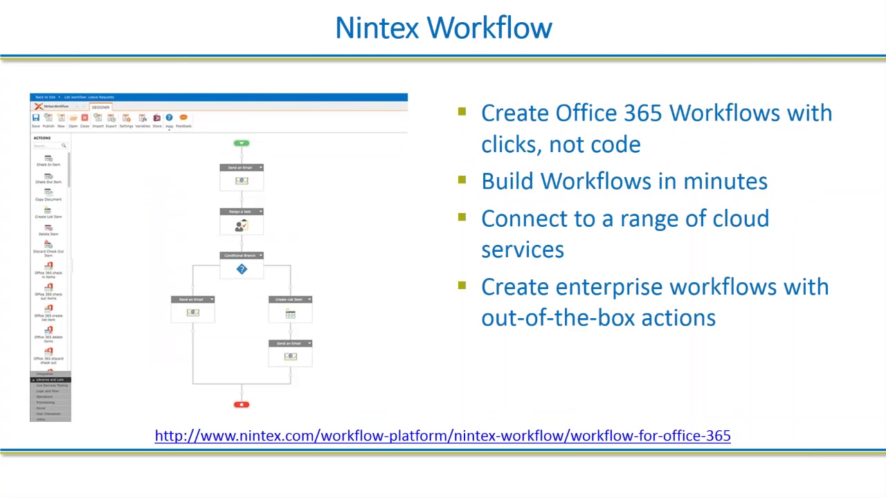